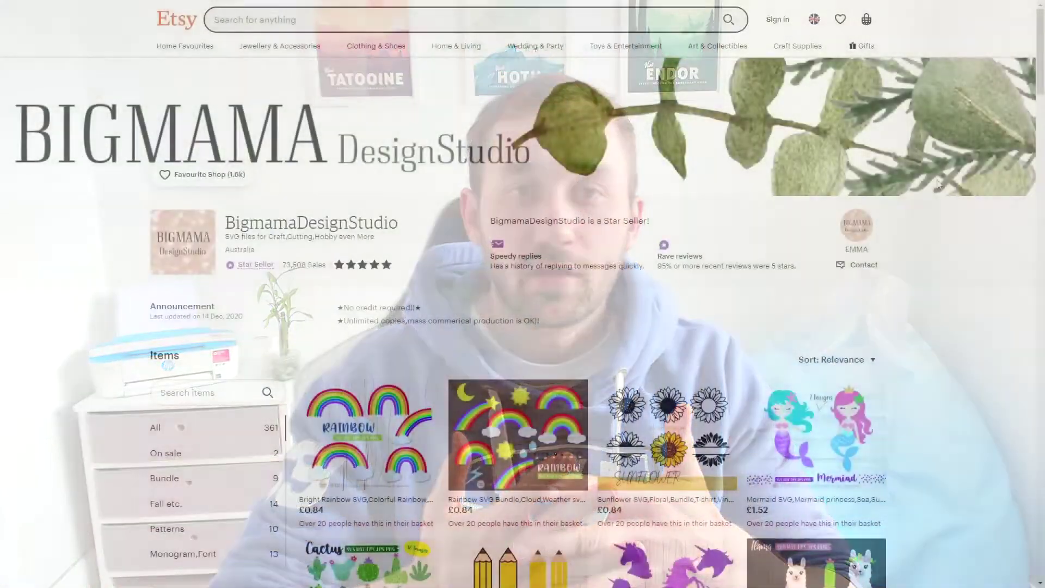
# Browse Etsy shops and listings for digital products such as SVG bundles, clipart and grunge textures, plus framed poster mockups.
pyautogui.scroll(-1, 939, 185)
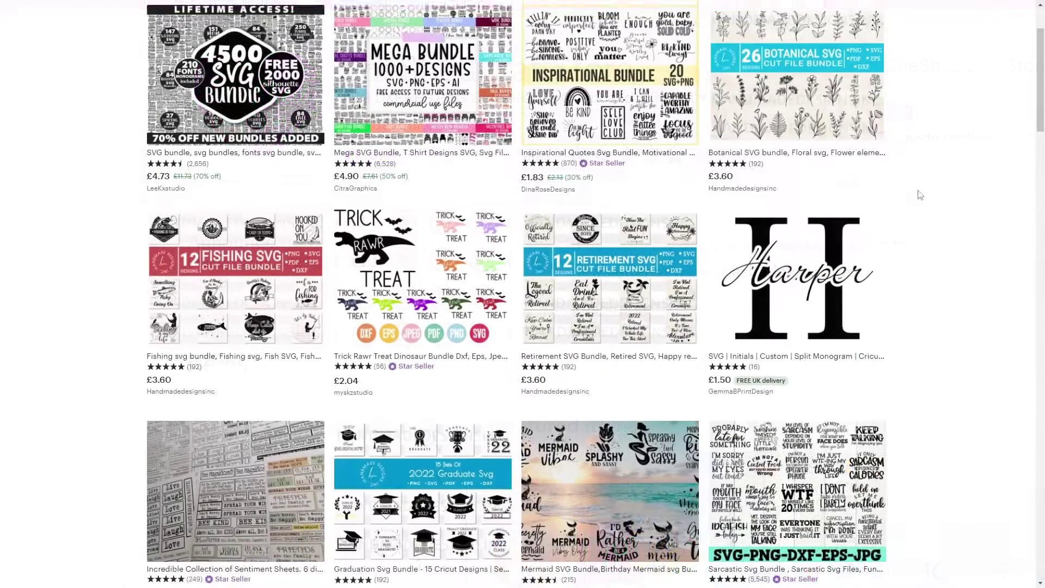
pyautogui.scroll(-3, 920, 195)
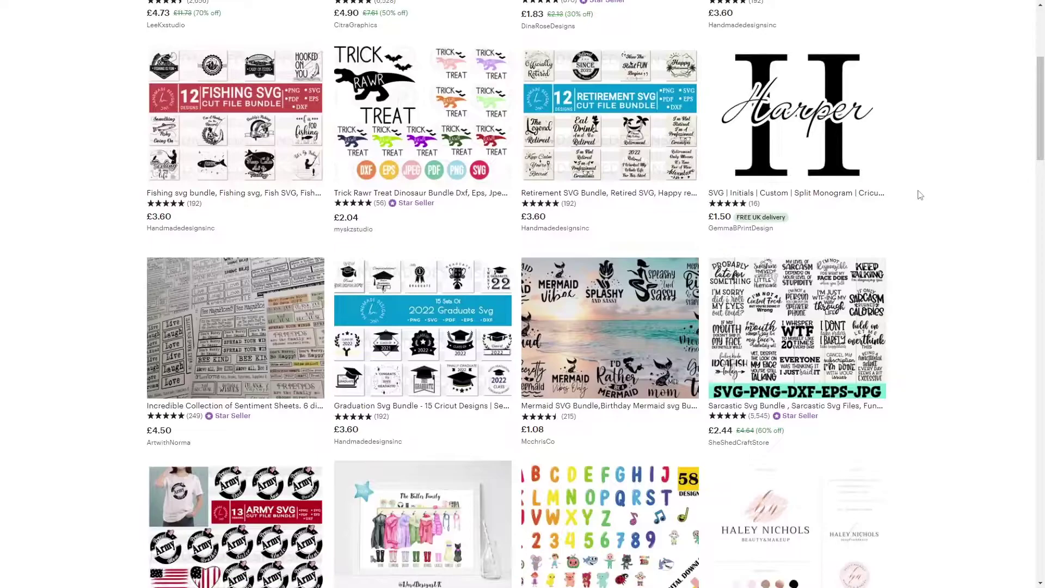
pyautogui.scroll(-2, 920, 194)
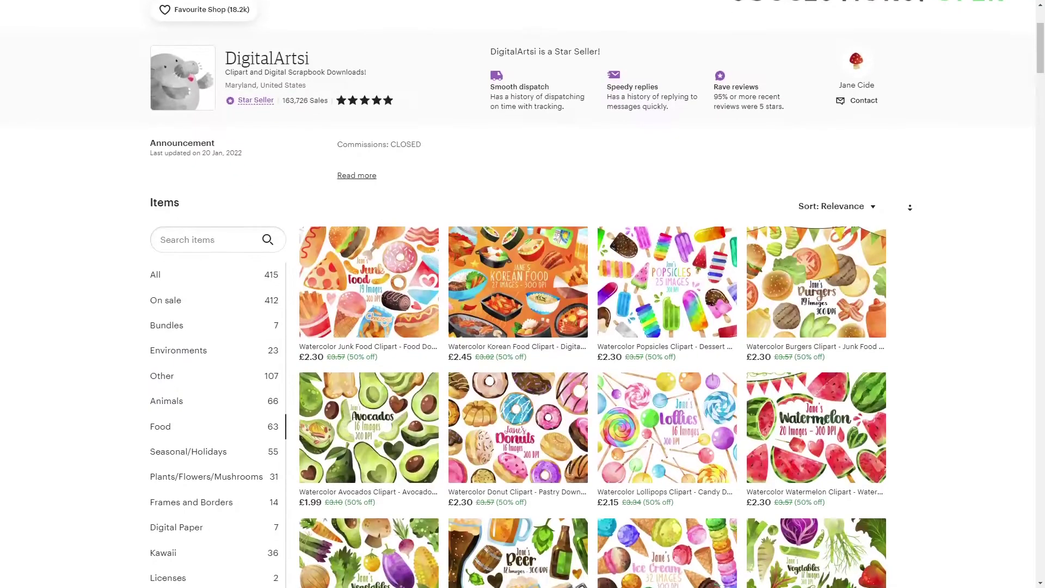
pyautogui.scroll(-3, 909, 207)
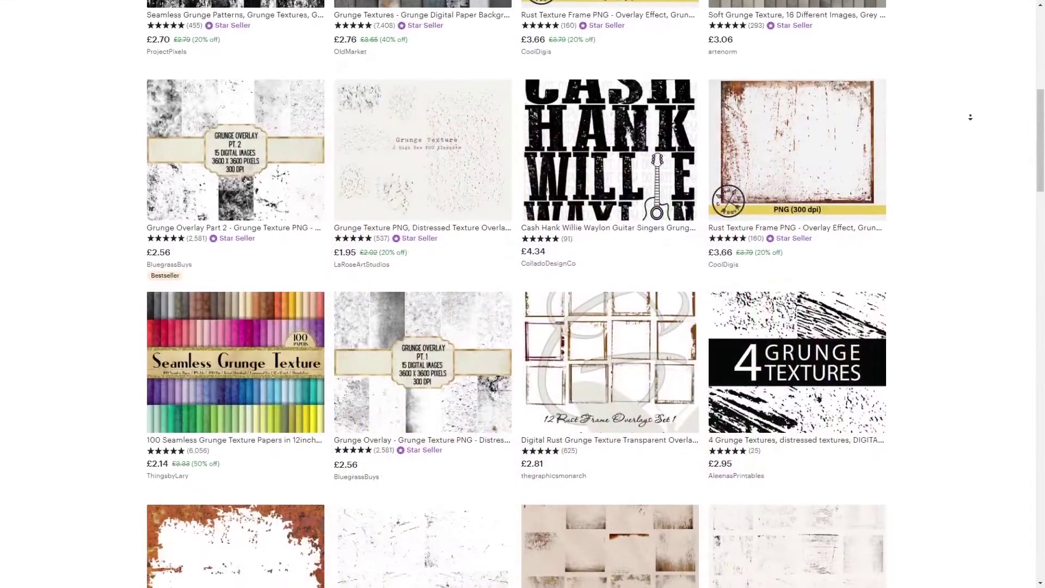
pyautogui.scroll(3, 968, 114)
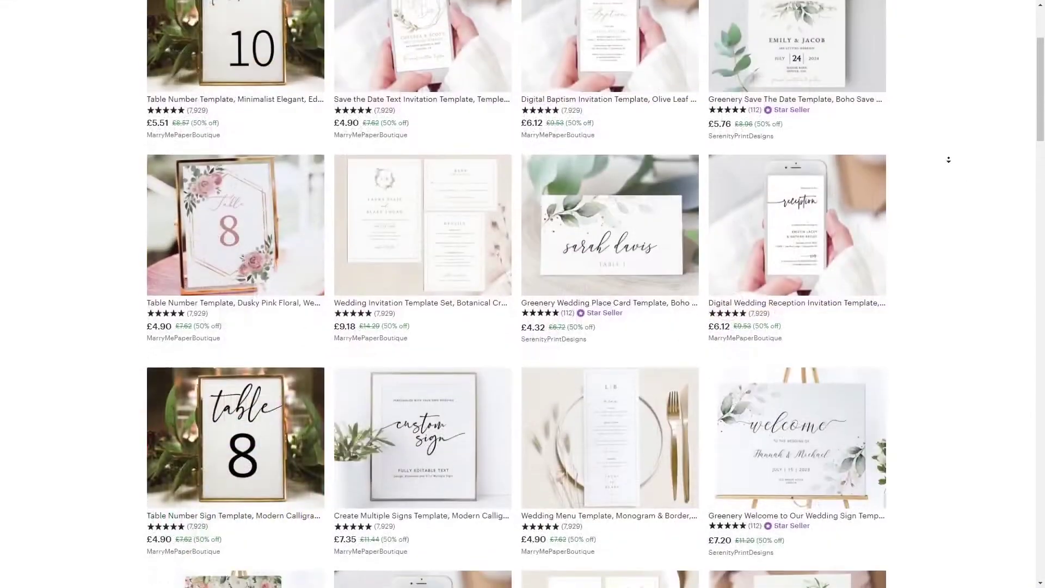
pyautogui.scroll(-3, 948, 159)
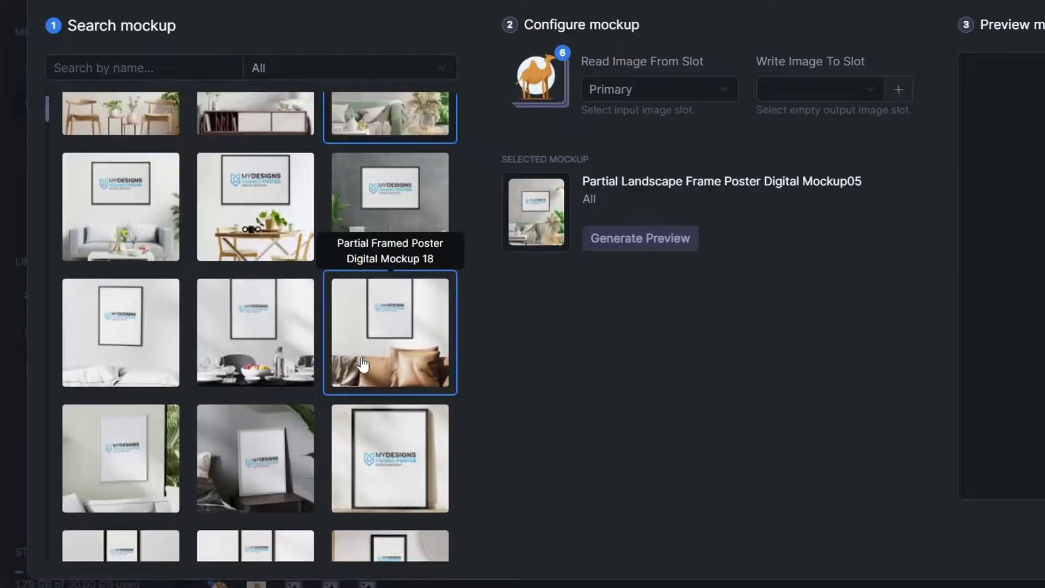
pyautogui.scroll(-3, 384, 350)
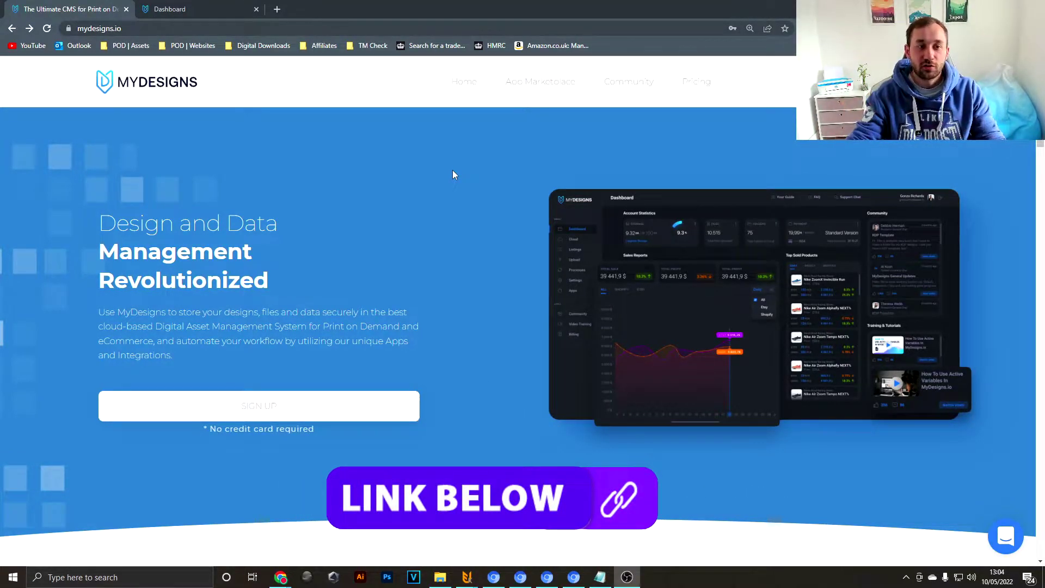
# Review the MyDesigns home page, from its feature and integration overview down to the free account sign-up form.
pyautogui.scroll(-4, 518, 326)
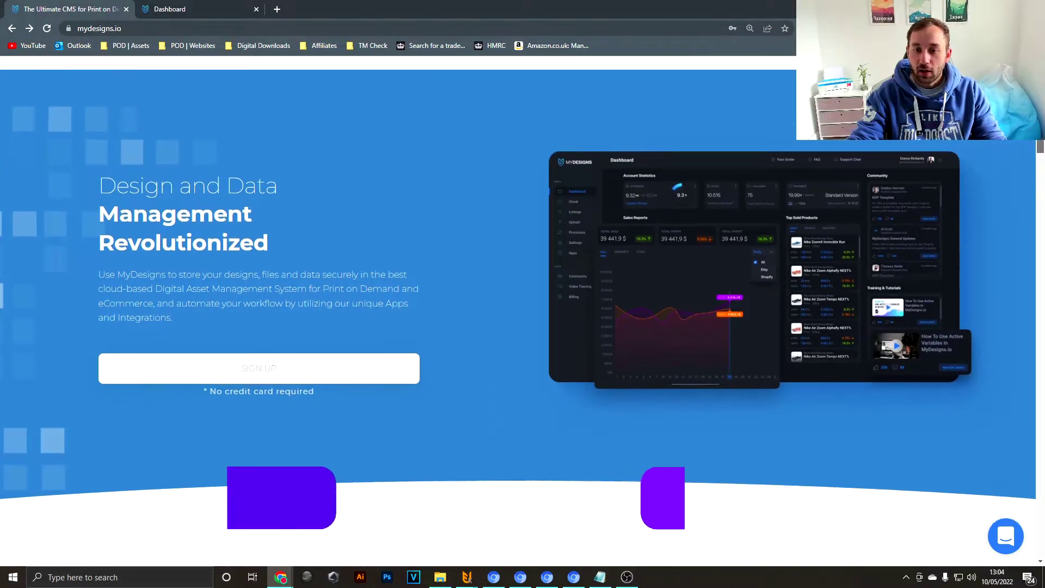
pyautogui.scroll(-6, 916, 268)
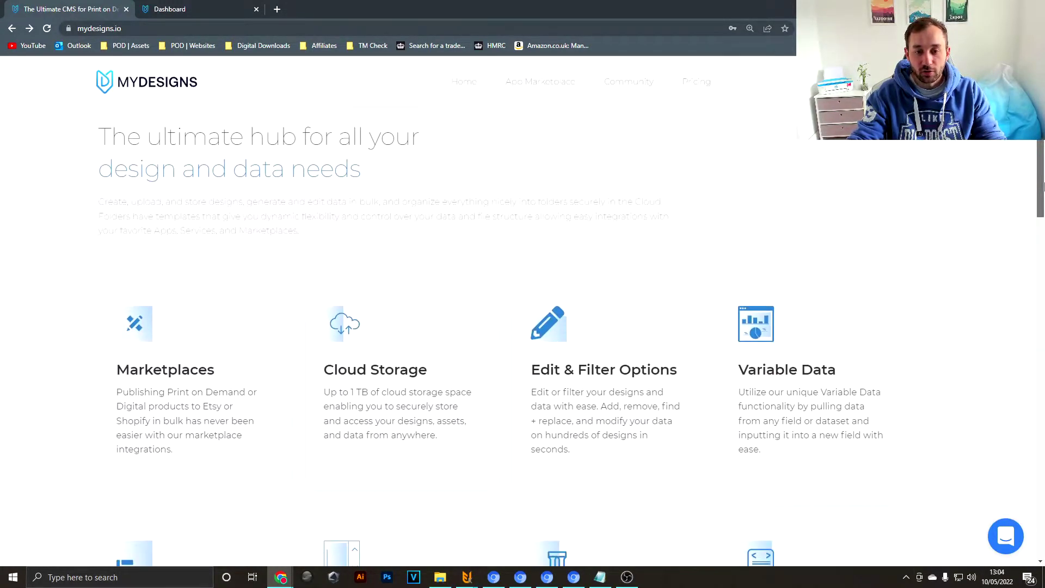
pyautogui.scroll(-9, 916, 268)
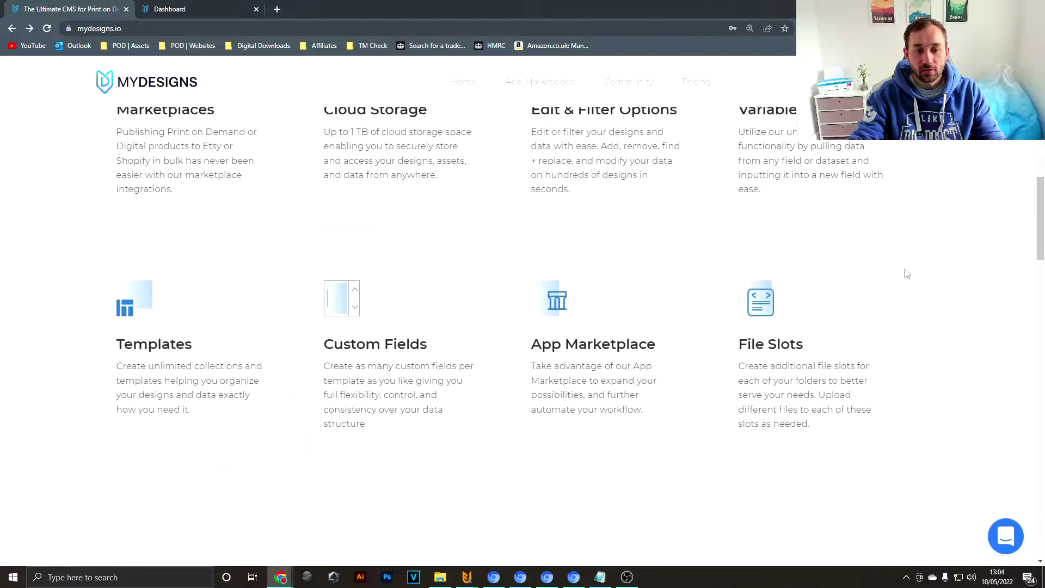
pyautogui.scroll(-18, 905, 275)
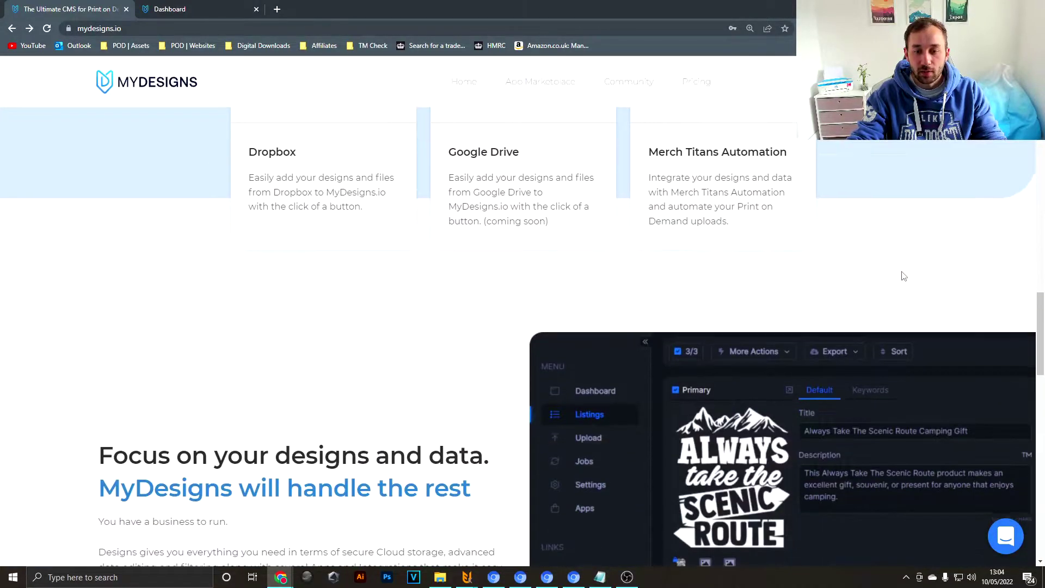
pyautogui.scroll(-4, 904, 273)
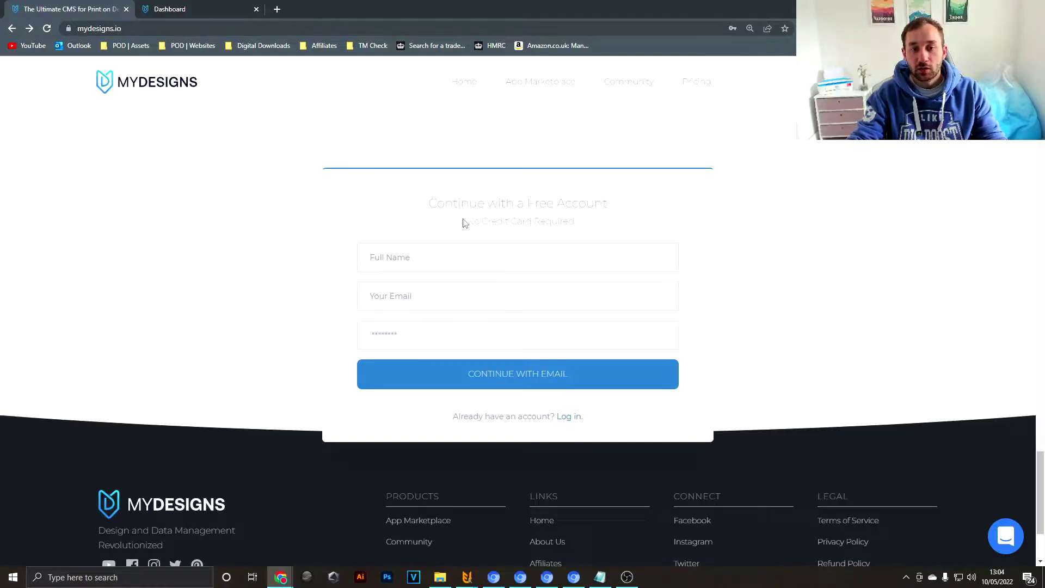
pyautogui.moveTo(1041, 463); pyautogui.dragTo(1040, 153)
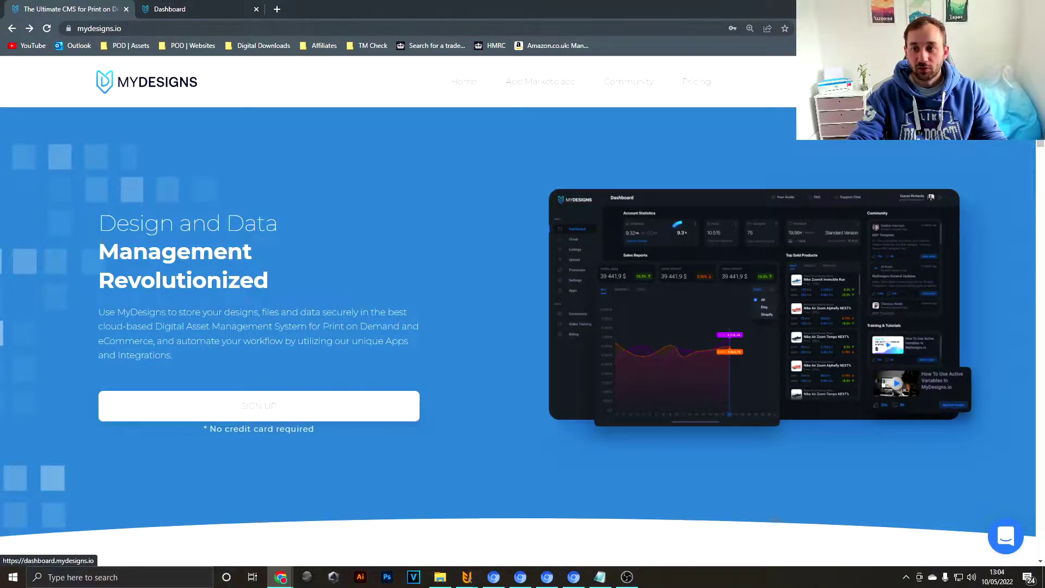
# Switch to the MyDesigns dashboard and examine the account's storage usage.
pyautogui.click(197, 8)
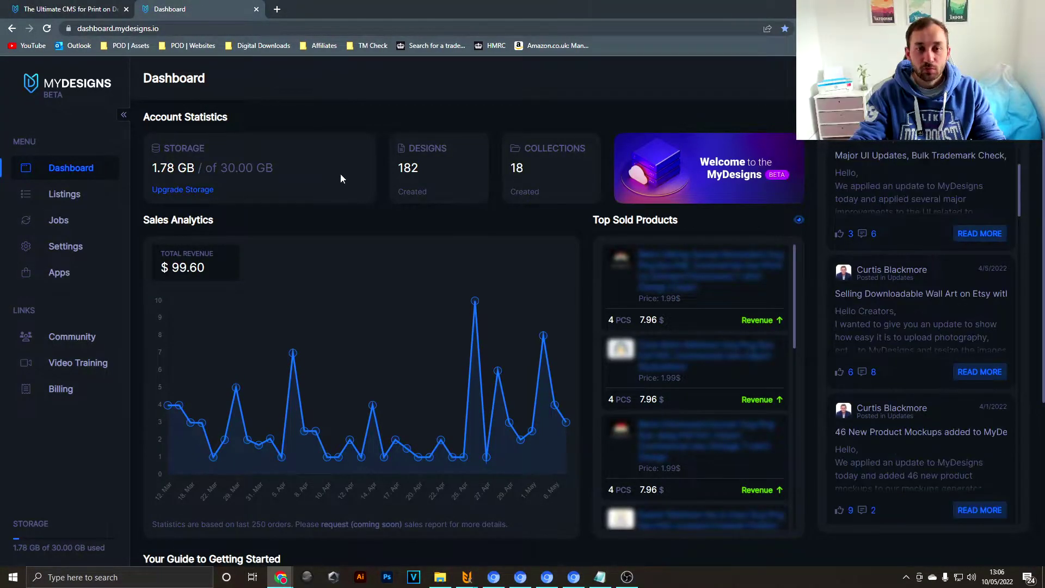
pyautogui.moveTo(150, 171); pyautogui.dragTo(195, 169)
pyautogui.click(327, 180)
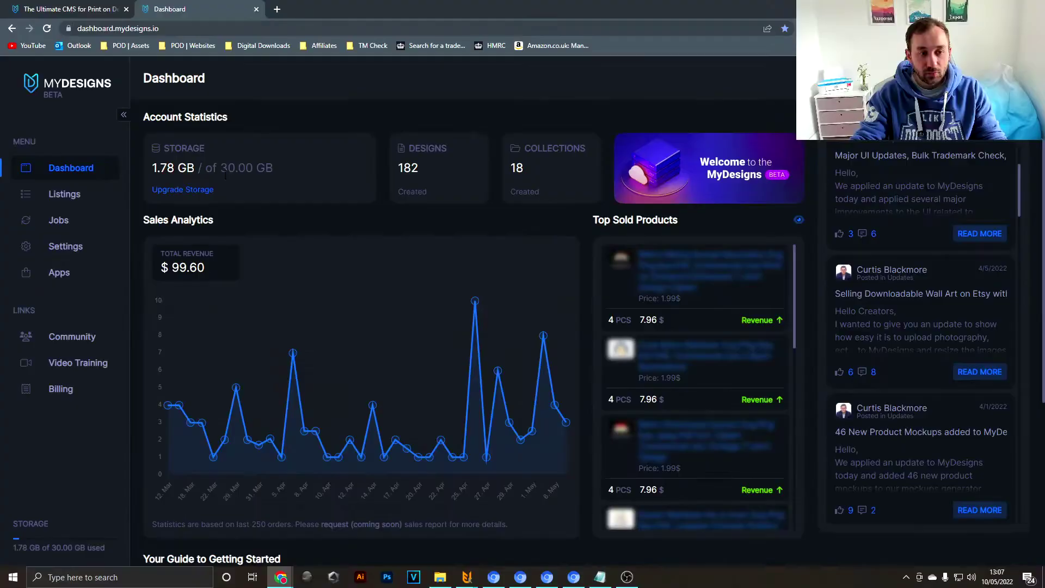
# In the listings, create a collection named Cartoon Animals under Home with the Etsy Digital template and open it.
pyautogui.click(73, 201)
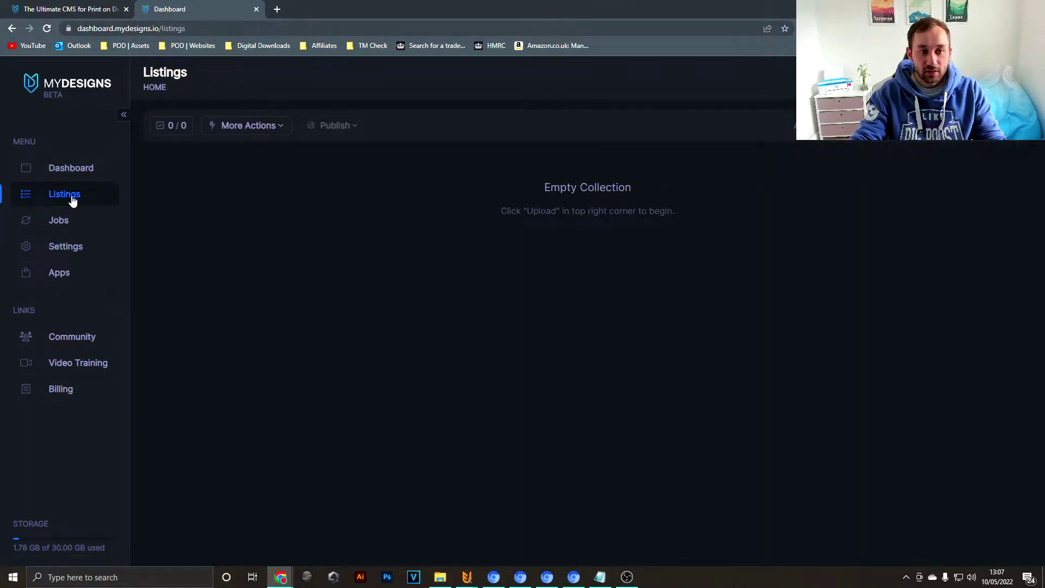
pyautogui.click(157, 88)
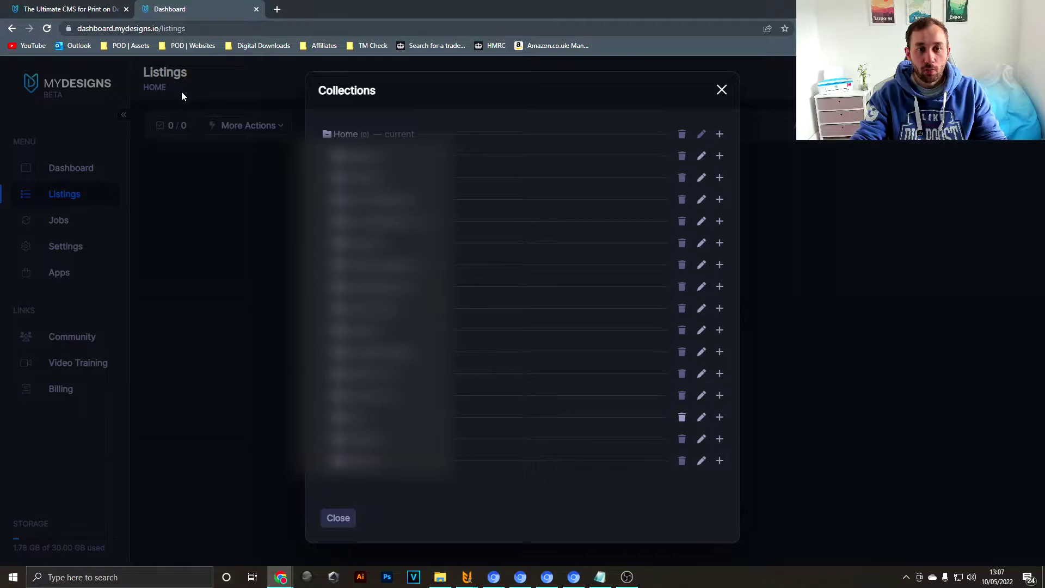
pyautogui.click(719, 134)
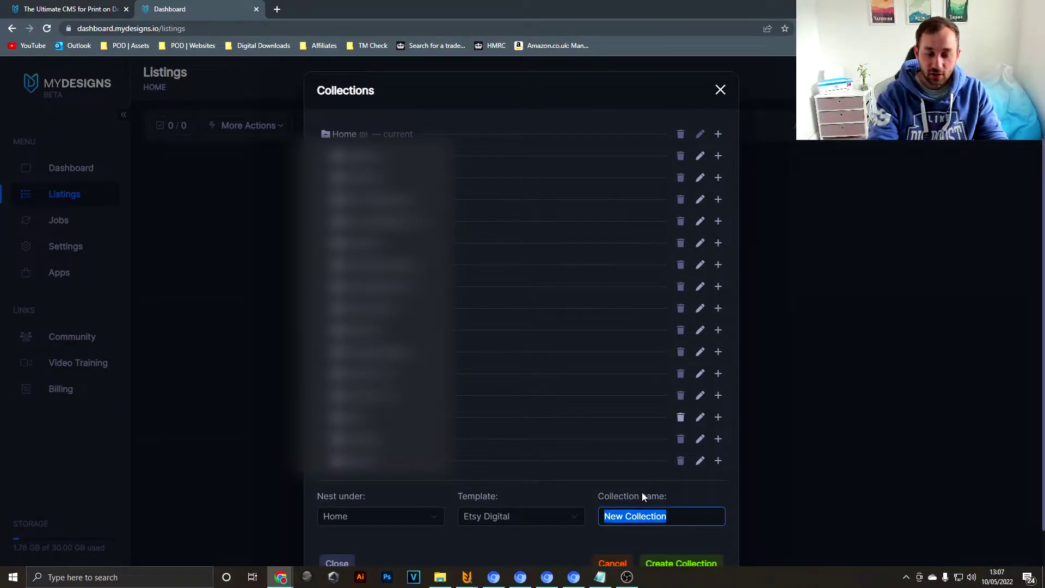
pyautogui.write('Ca')
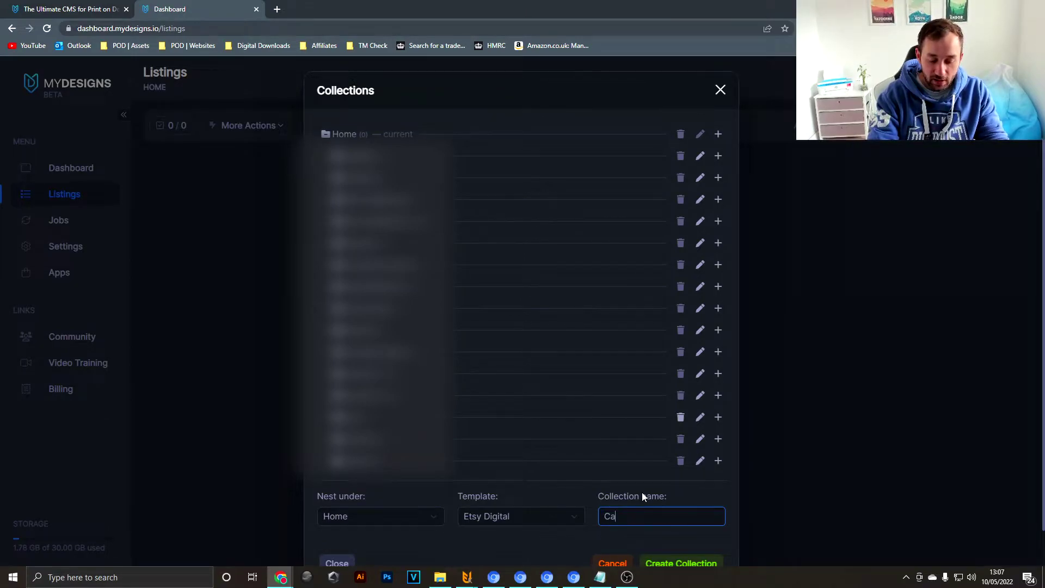
pyautogui.write('rtoon Animals')
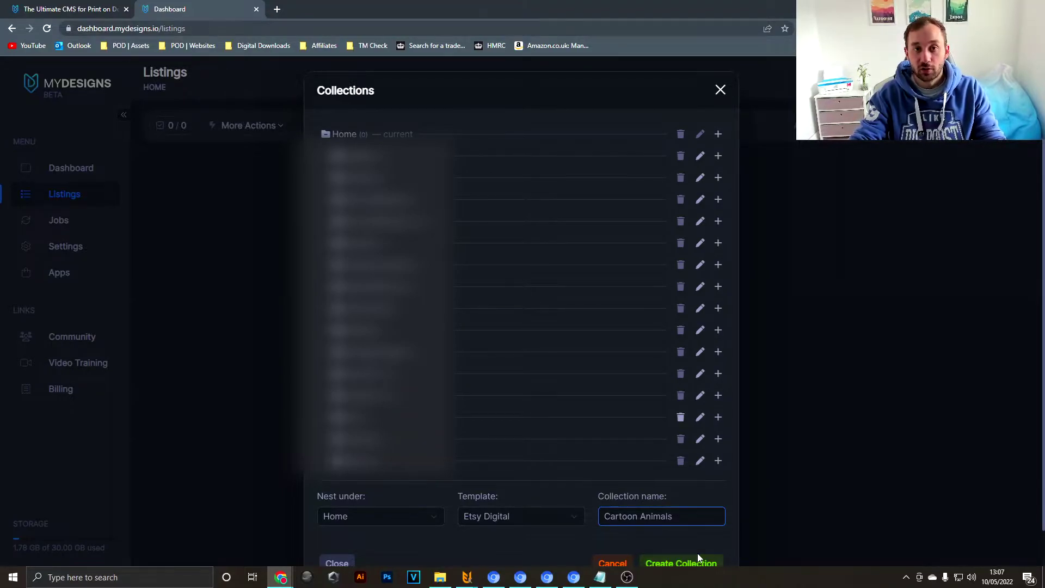
pyautogui.click(688, 564)
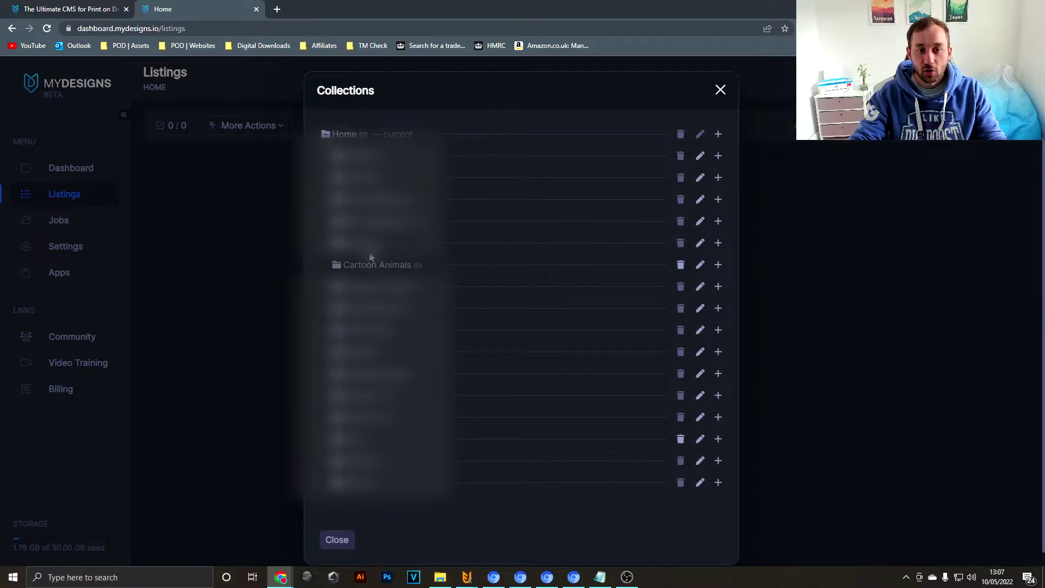
pyautogui.click(360, 267)
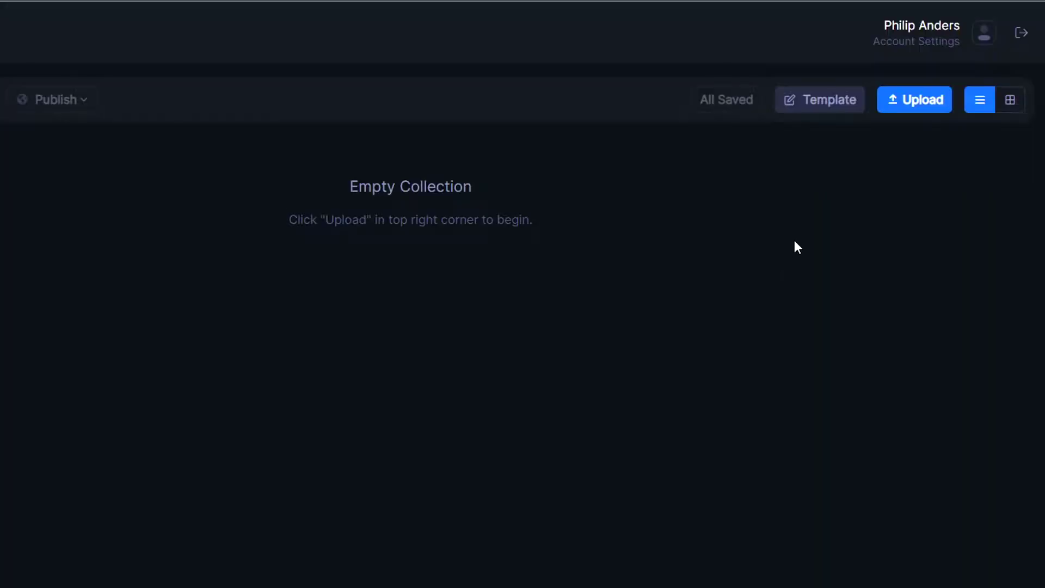
# Upload the six animal SVG files, including Raccoon, Elephant, Dog and Cow, to the Cartoon Animals collection.
pyautogui.click(923, 101)
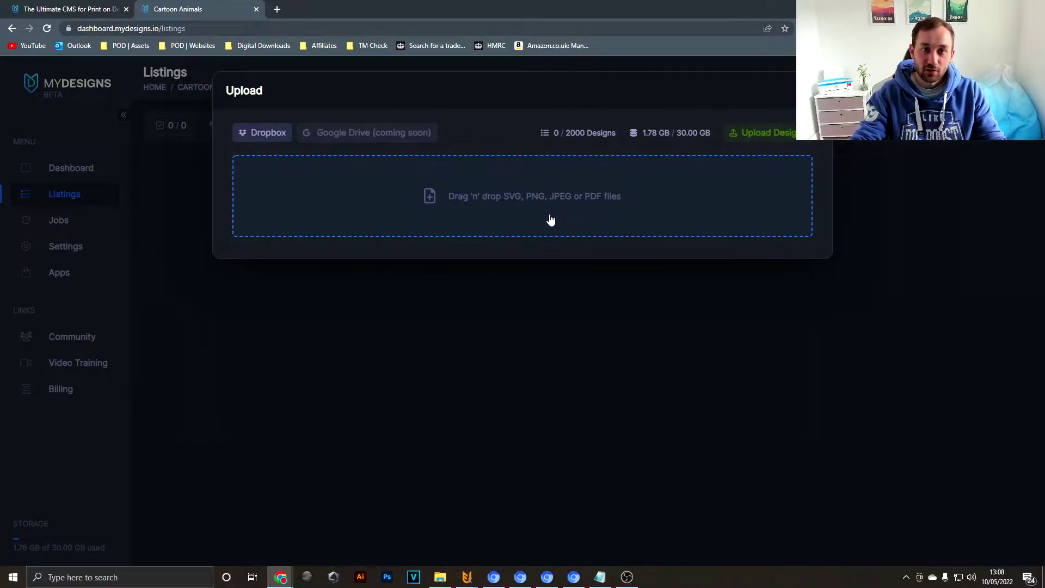
pyautogui.moveTo(439, 583)
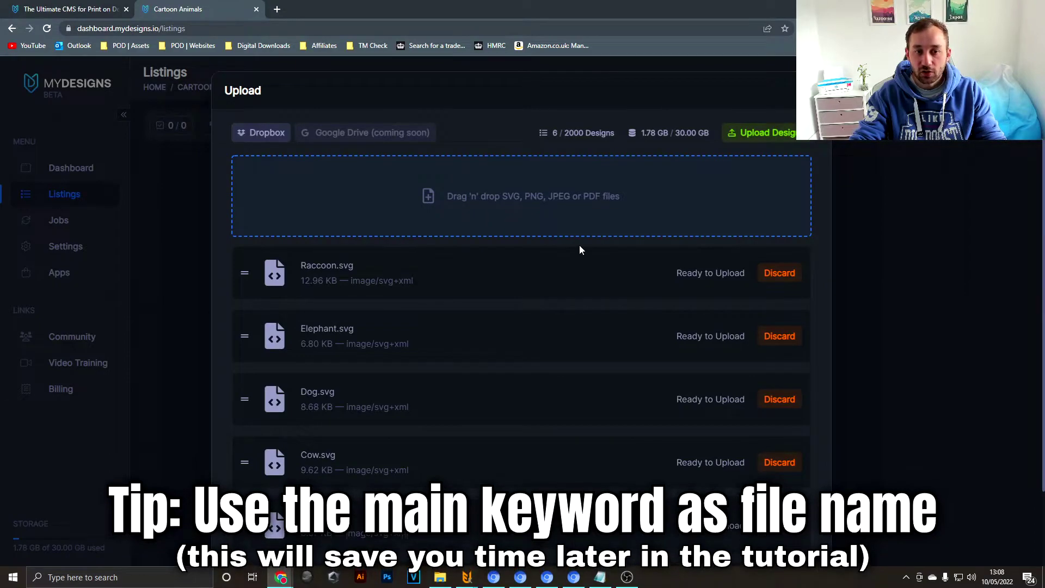
pyautogui.click(768, 133)
pyautogui.click(615, 187)
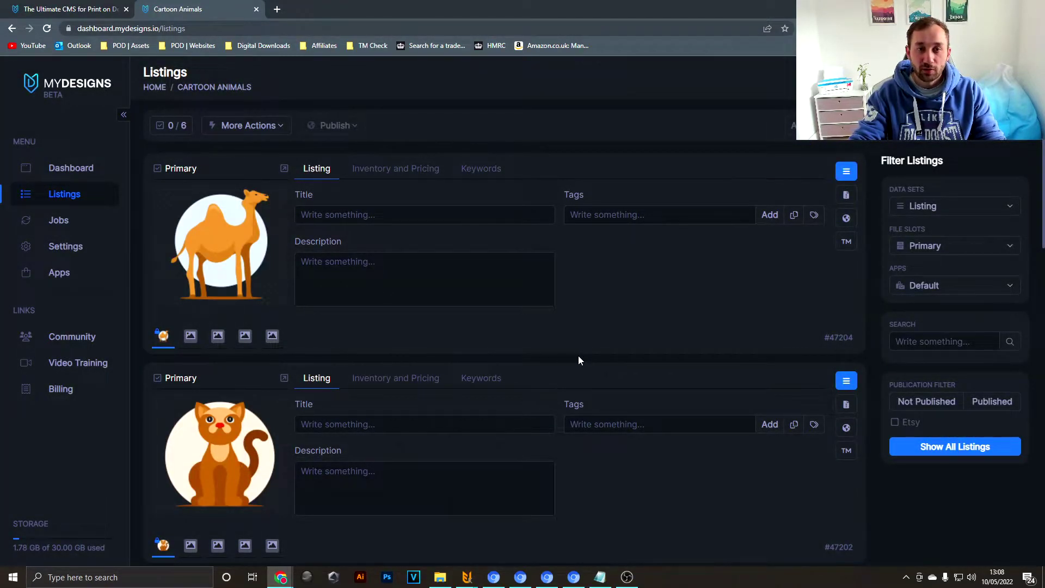
pyautogui.click(495, 213)
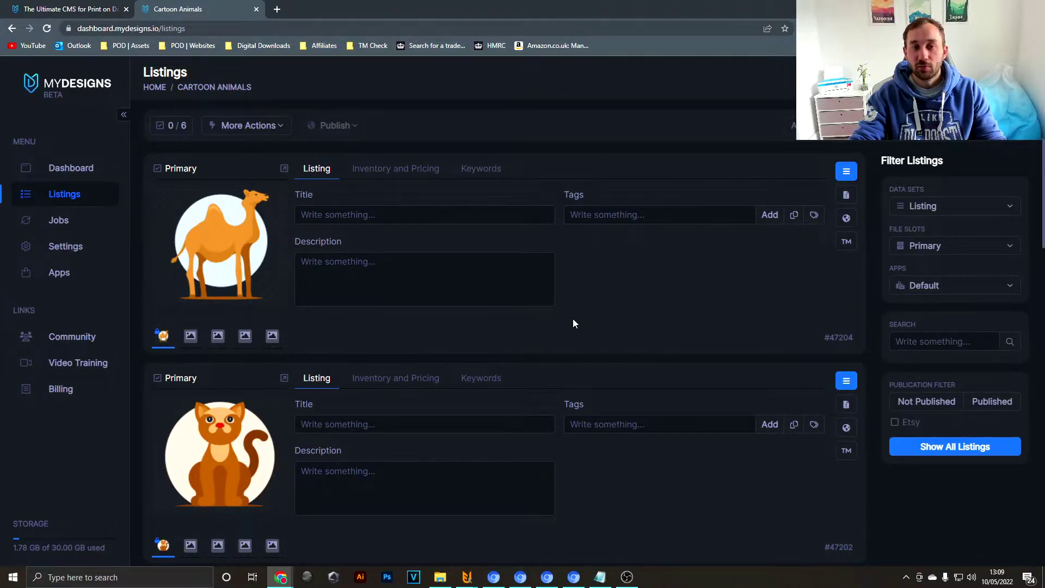
# Install the saved Etsy Digital template for the Cartoon Animals collection, approving the replacement with the word "confirm".
pyautogui.click(871, 126)
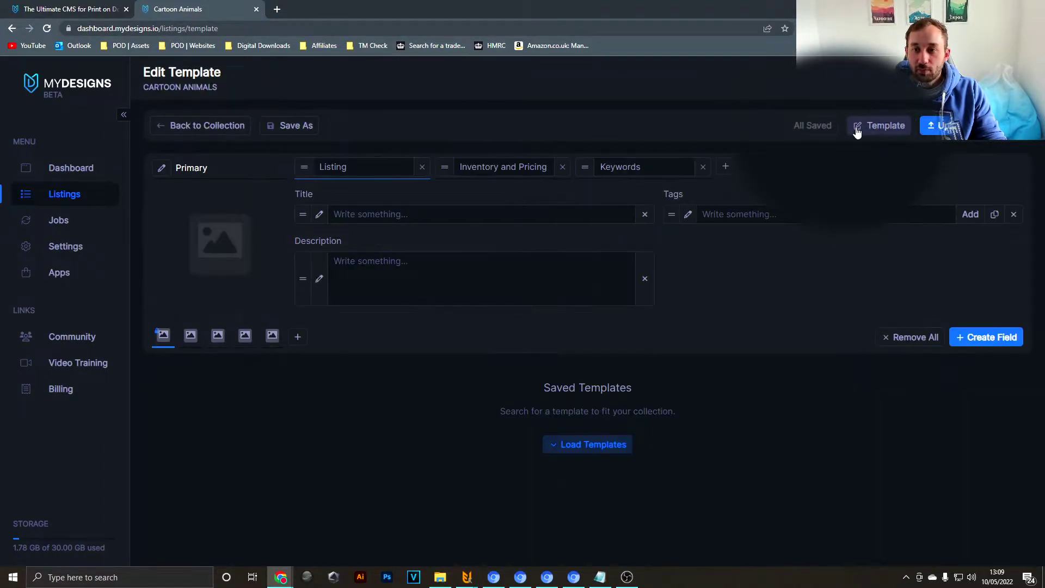
pyautogui.click(575, 445)
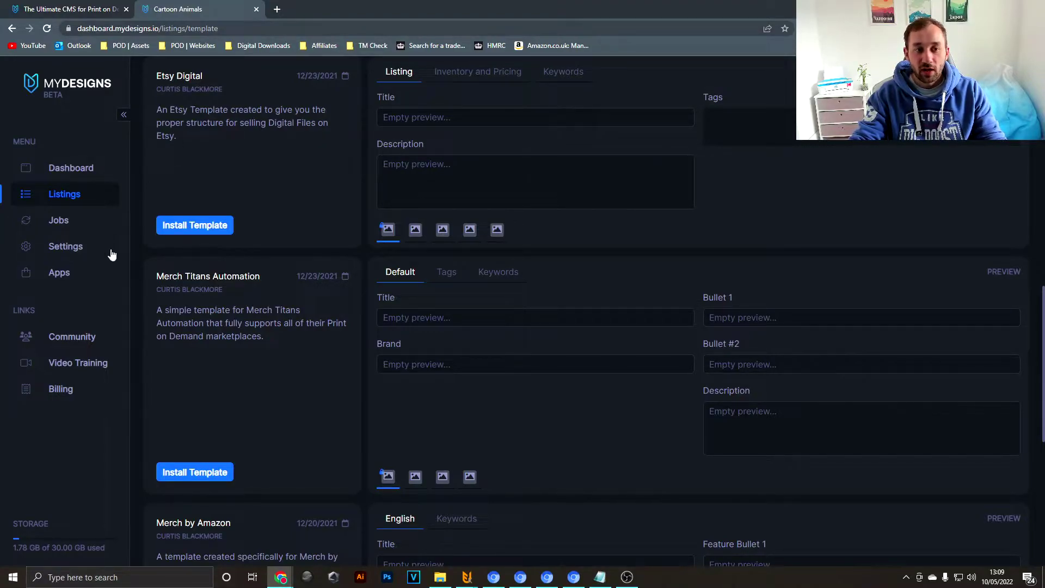
pyautogui.click(208, 230)
pyautogui.click(525, 198)
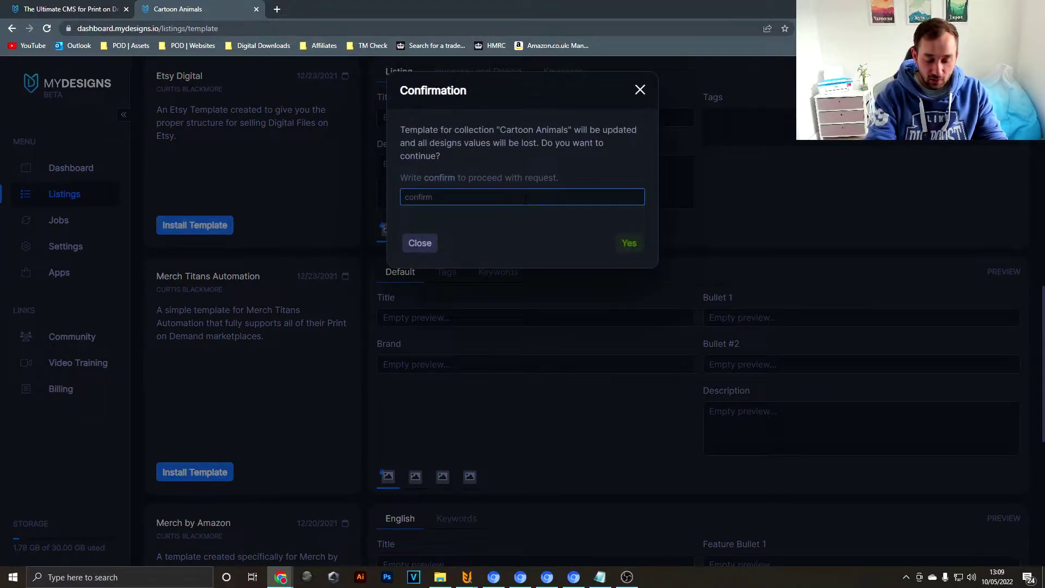
pyautogui.write('confirm')
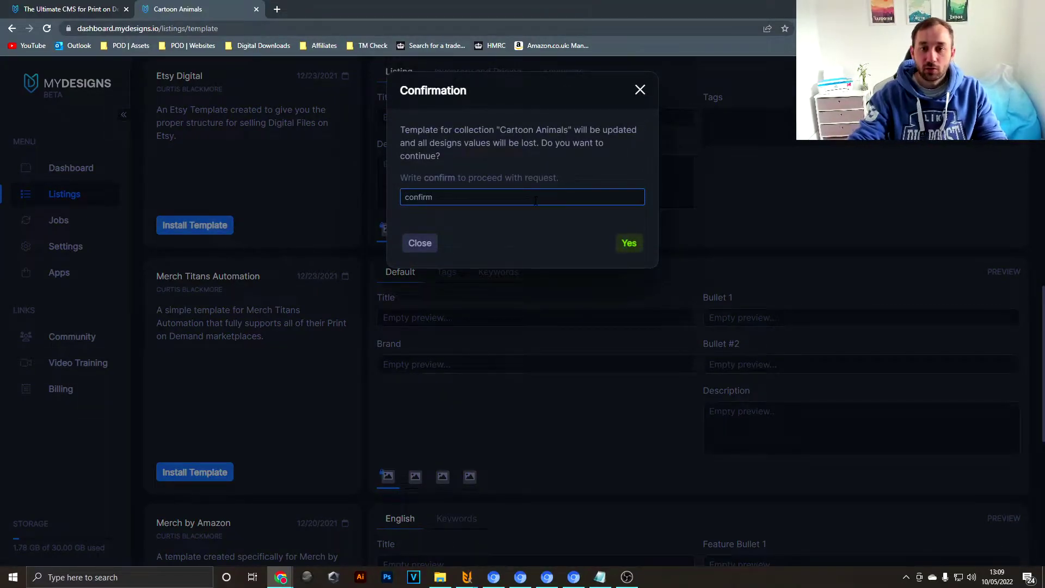
pyautogui.click(629, 244)
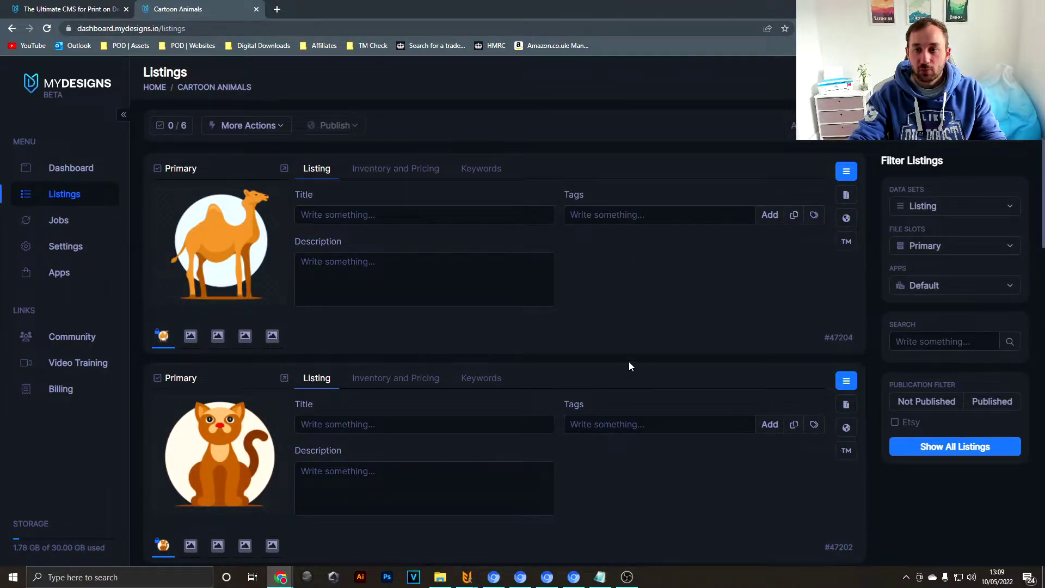
# In the collection's template, start the description with "Files provided:", "digital download / not physical product!!!" and an "Instructions:" heading, separated by blank lines.
pyautogui.click(866, 134)
pyautogui.click(540, 281)
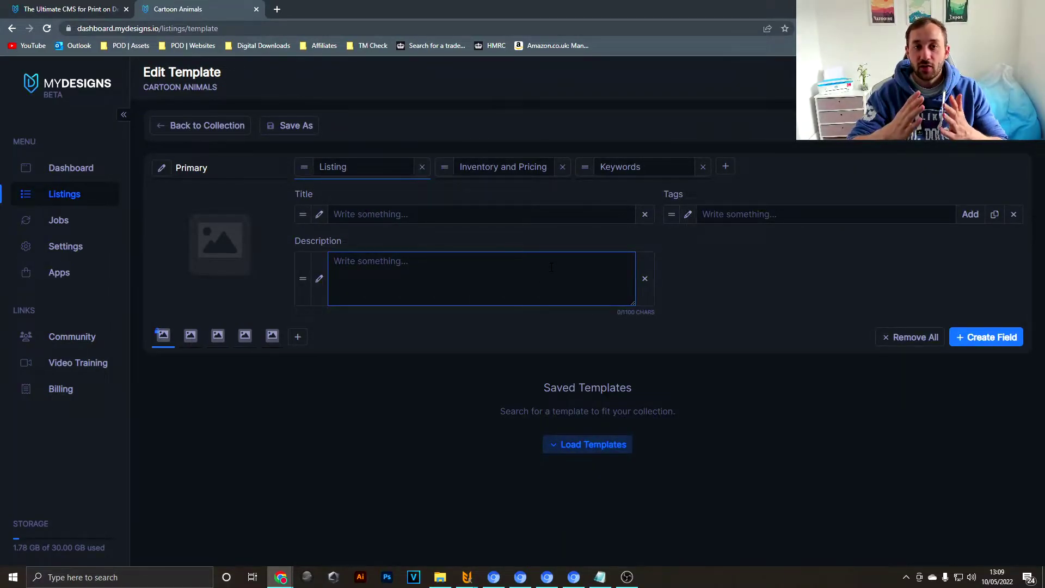
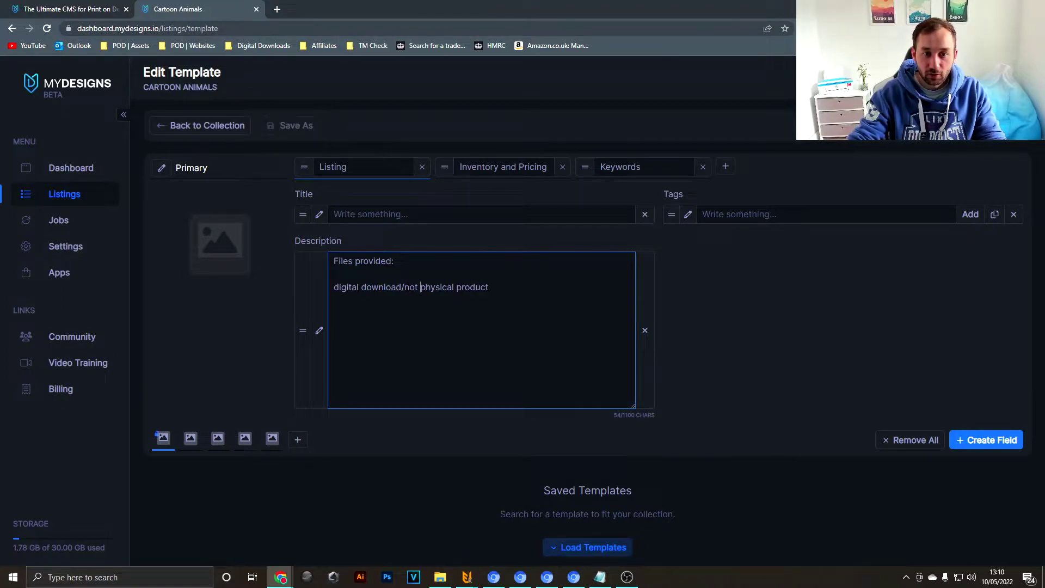
pyautogui.press('Left')
pyautogui.press('Left')
pyautogui.write('product!!!')
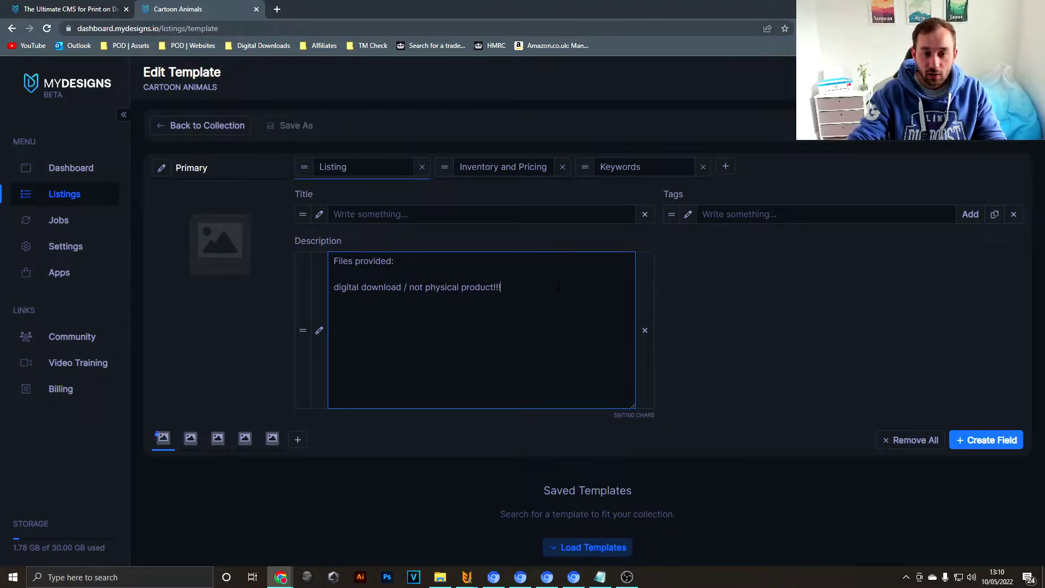
pyautogui.write('  Instructions:')
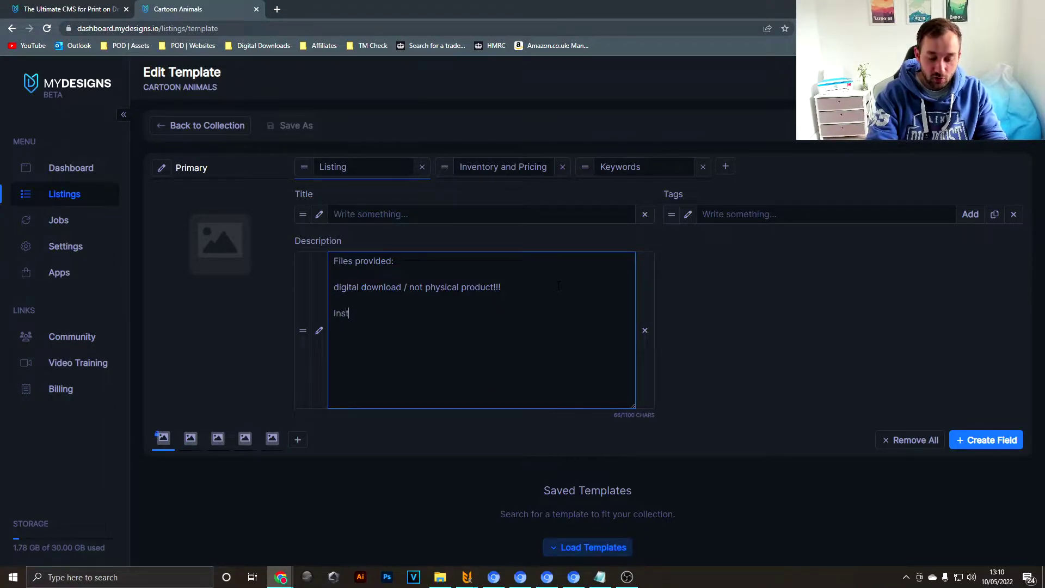
# List the formats svg, png, dxf, pdf and eps on separate lines under "Files provided:" in the template description.
pyautogui.click(425, 266)
pyautogui.press('Return')
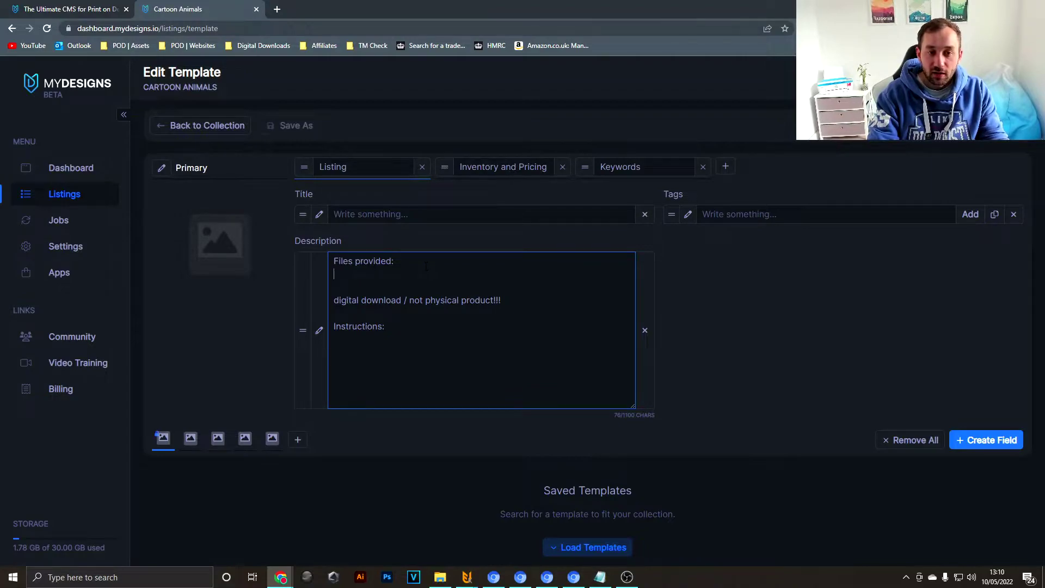
pyautogui.write('svg')
pyautogui.press('Return')
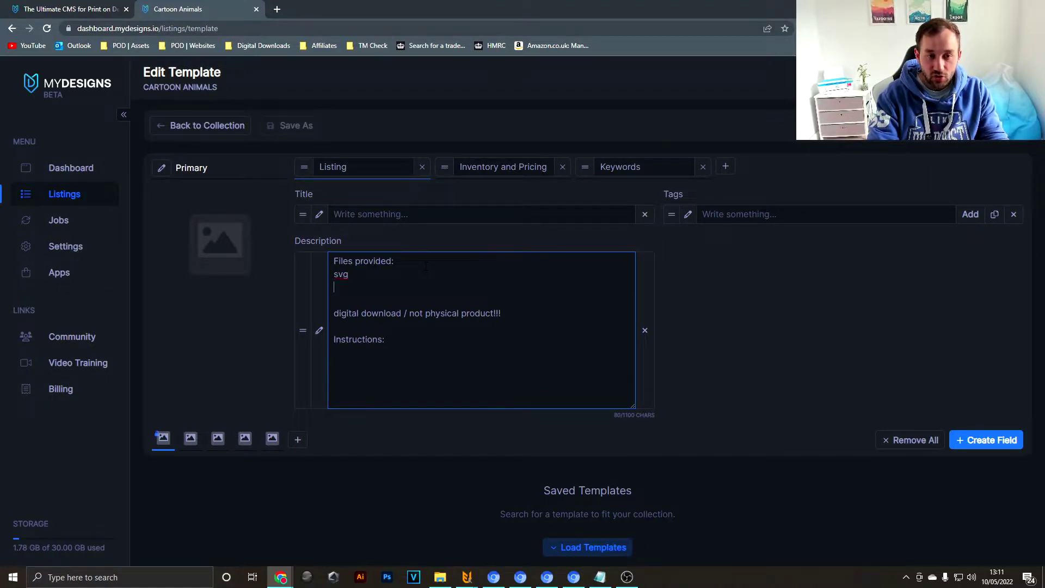
pyautogui.write('png')
pyautogui.press('Return')
pyautogui.write('dxf')
pyautogui.press('Return')
pyautogui.write('pdf')
pyautogui.press('Return')
pyautogui.write('eps')
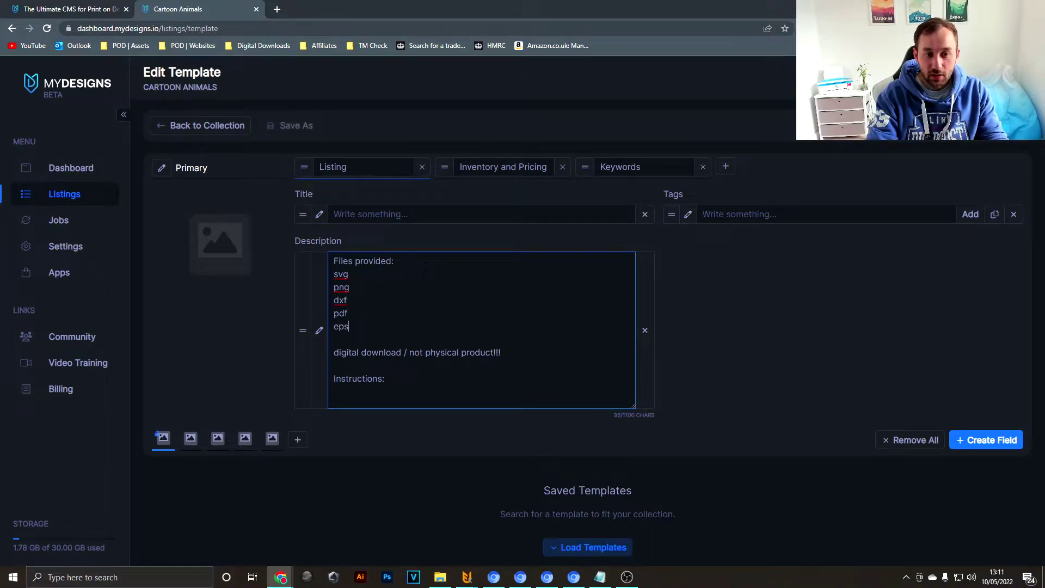
pyautogui.press('Return')
pyautogui.write('jpeg')
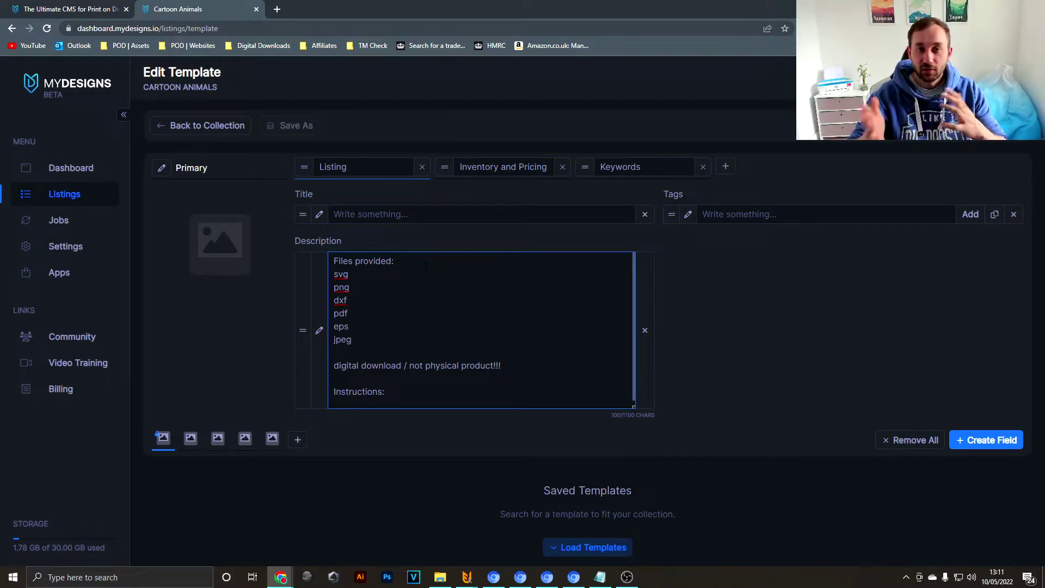
pyautogui.press('BackSpace')
pyautogui.press('BackSpace')
pyautogui.press('BackSpace')
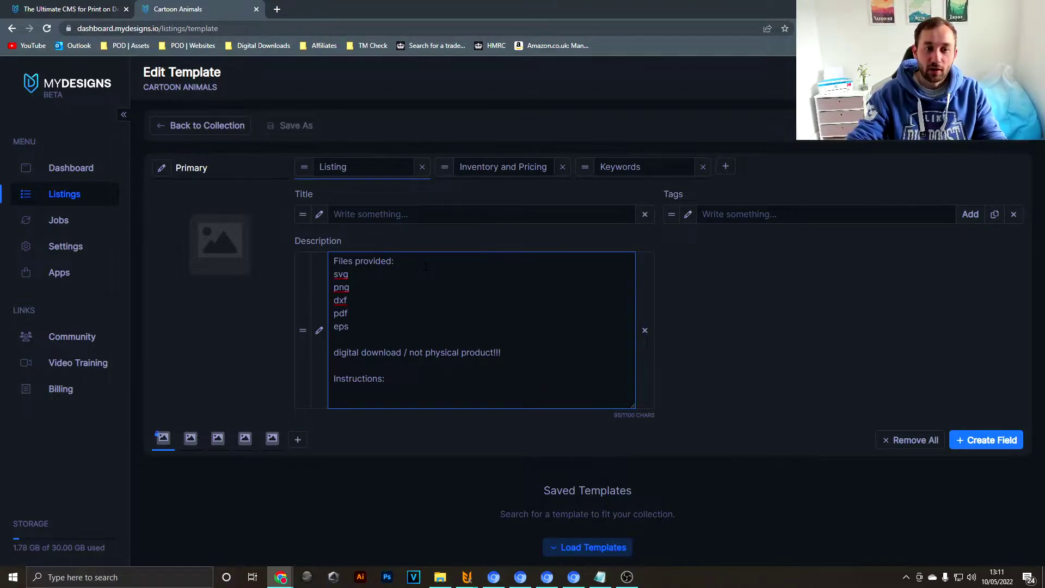
# Paste the text under "Instructions:" explaining that Etsy releases files after payment clears and sends a download link to a zip file for extraction.
pyautogui.hotkey('ctrl', 'v')
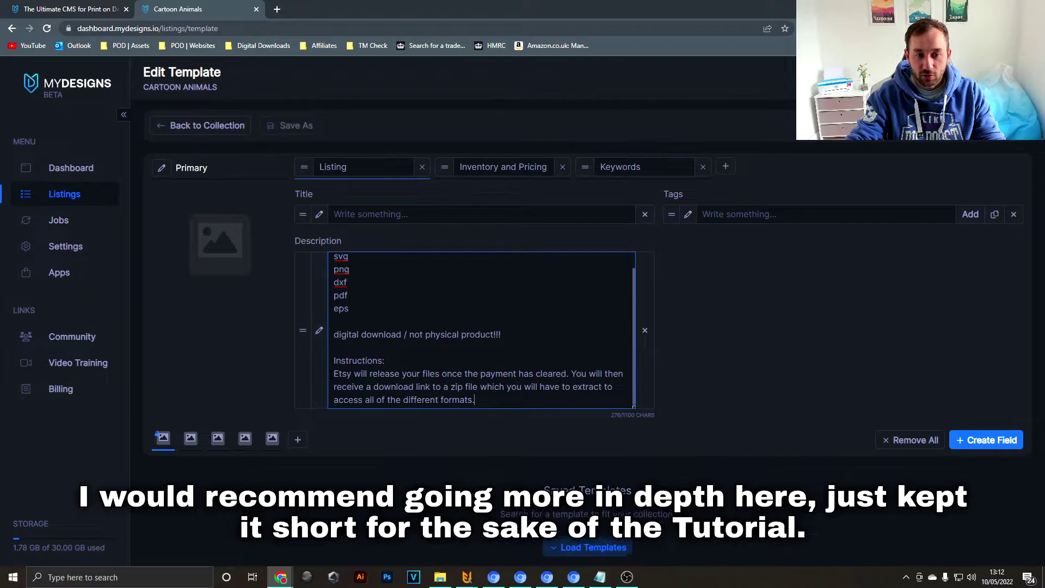
pyautogui.scroll(1, 446, 364)
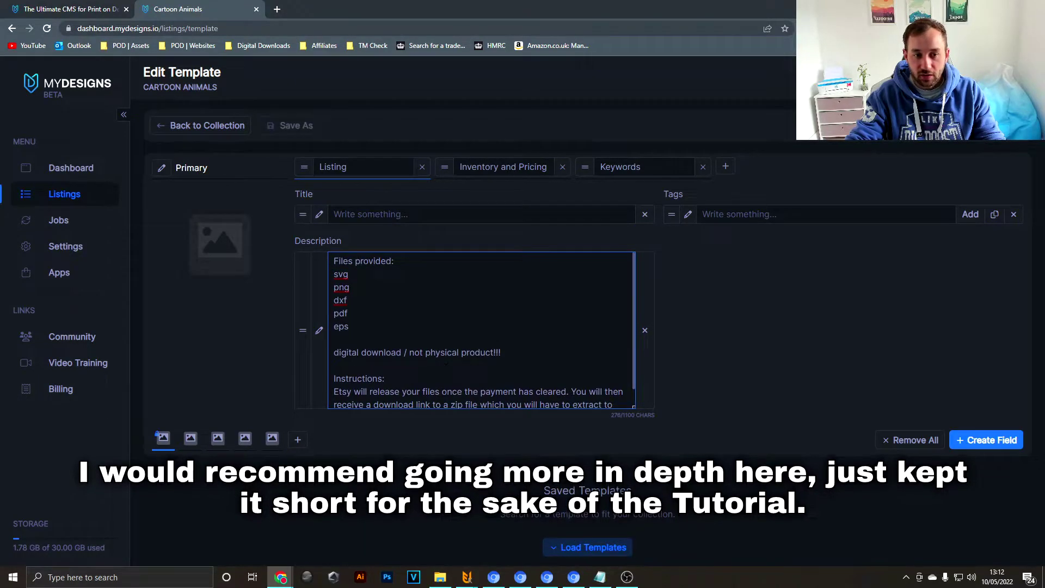
# Add the tags animal, nature, cartoon, svg and png to the template.
pyautogui.click(730, 218)
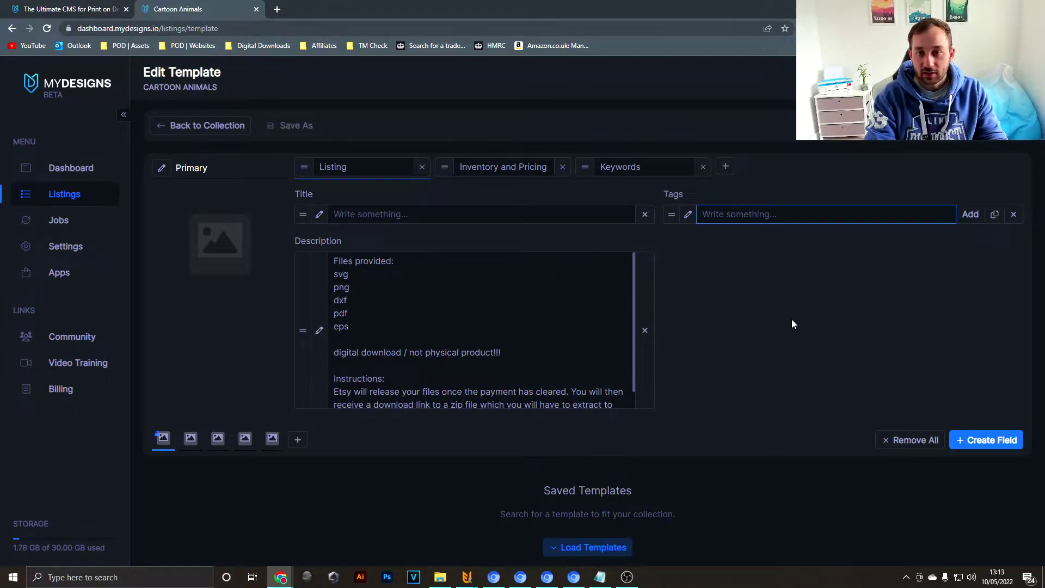
pyautogui.write('animal')
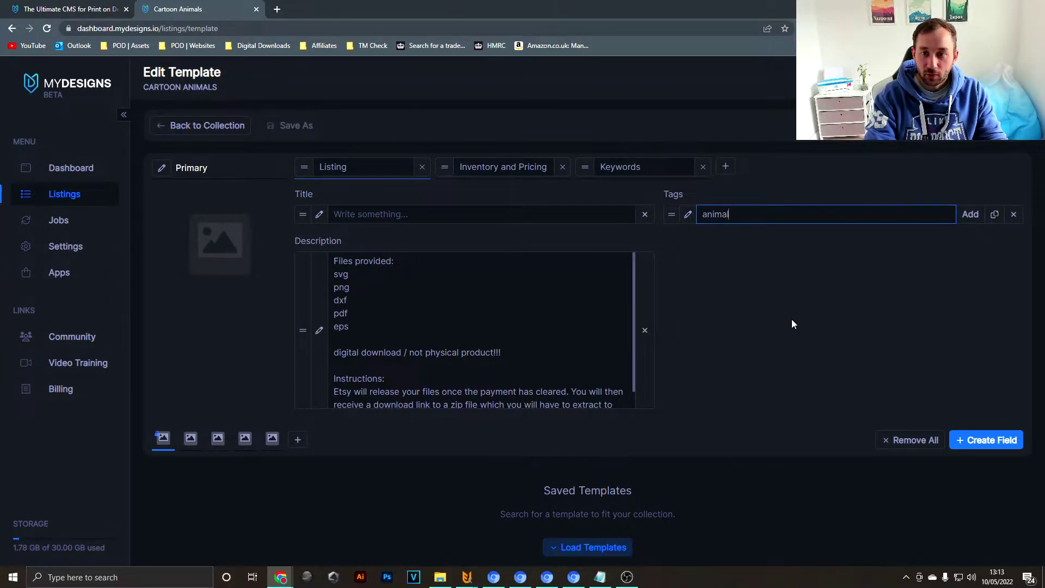
pyautogui.press('Return')
pyautogui.write('nature')
pyautogui.press('Return')
pyautogui.write('cartoon')
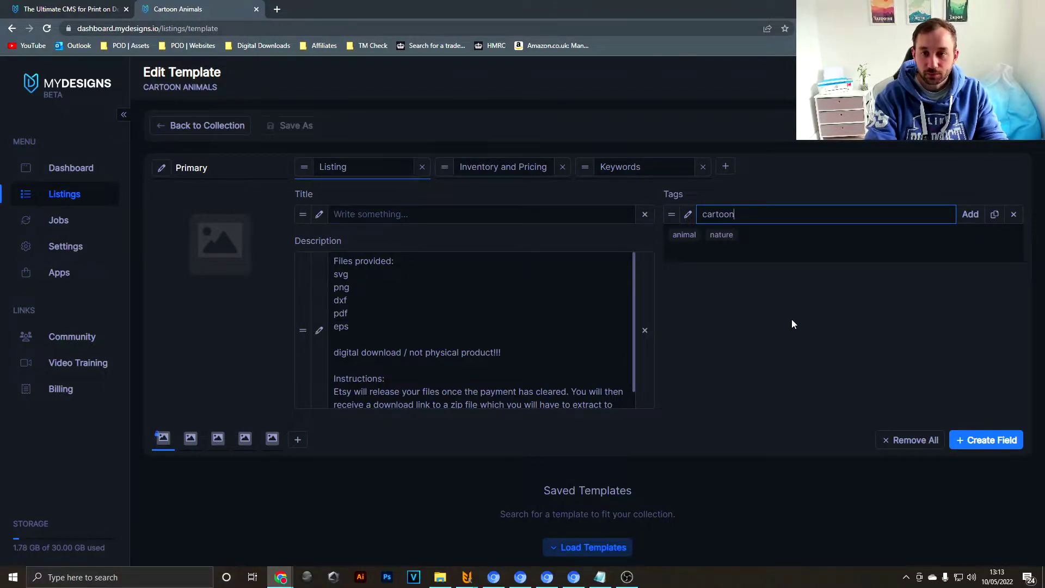
pyautogui.press('Return')
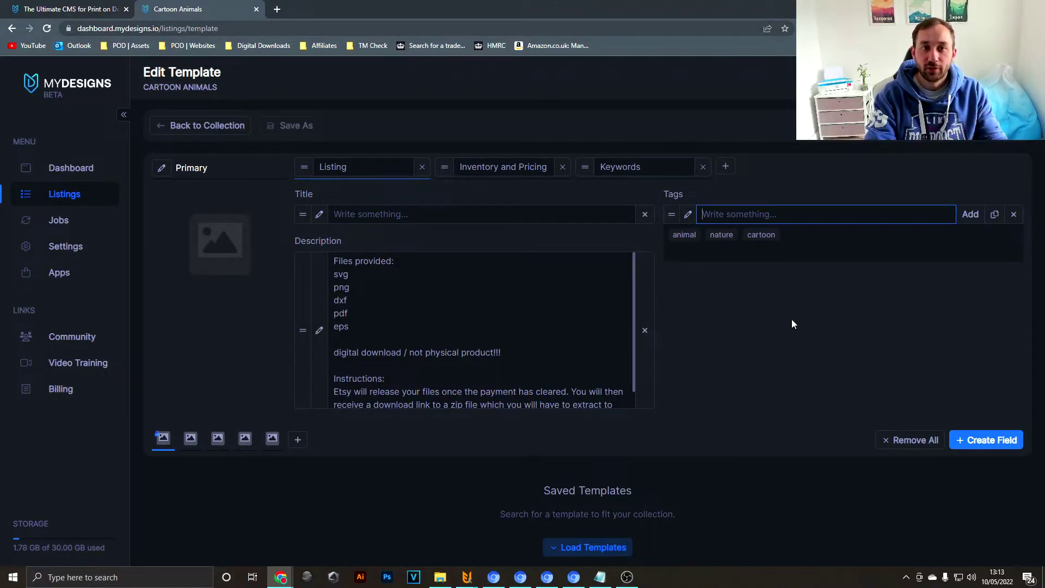
pyautogui.write('svg')
pyautogui.press('Return')
pyautogui.write('png')
pyautogui.press('Return')
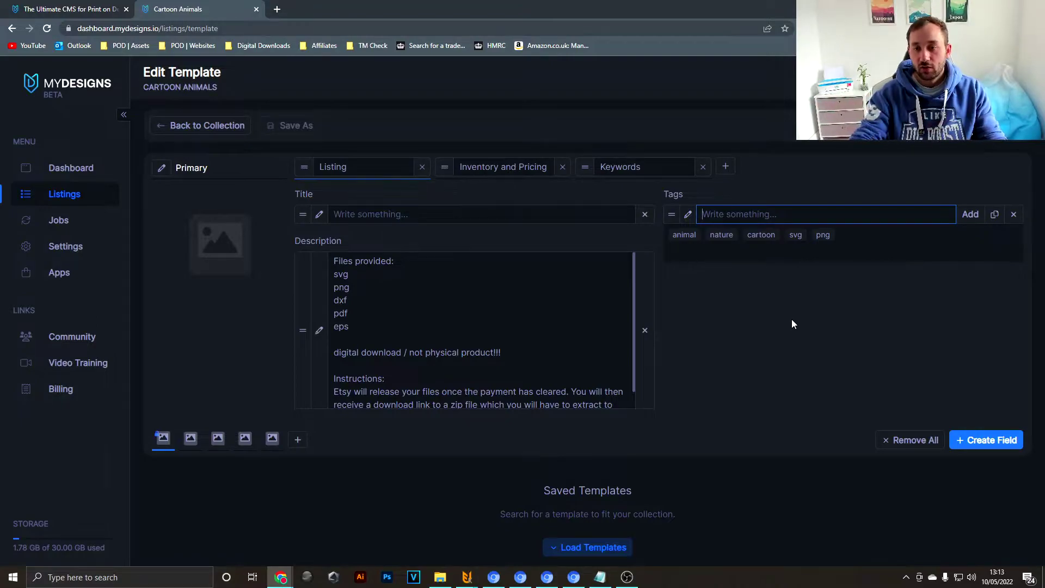
# Add the further template tags digital download, vector, graphic design and clipart.
pyautogui.write('digi')
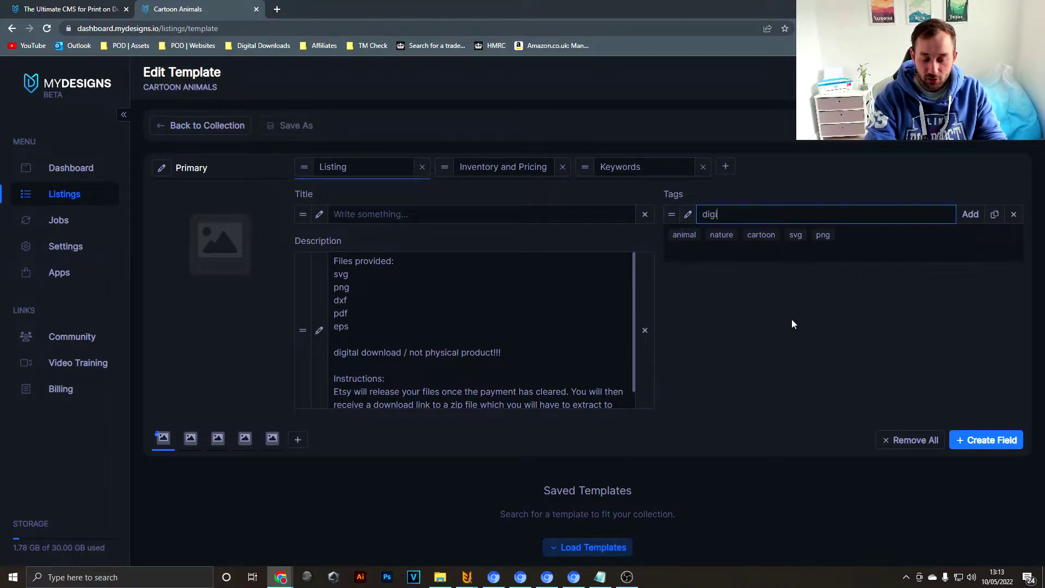
pyautogui.write('tal download')
pyautogui.press('Return')
pyautogui.write('vector')
pyautogui.press('Return')
pyautogui.write('graphic design')
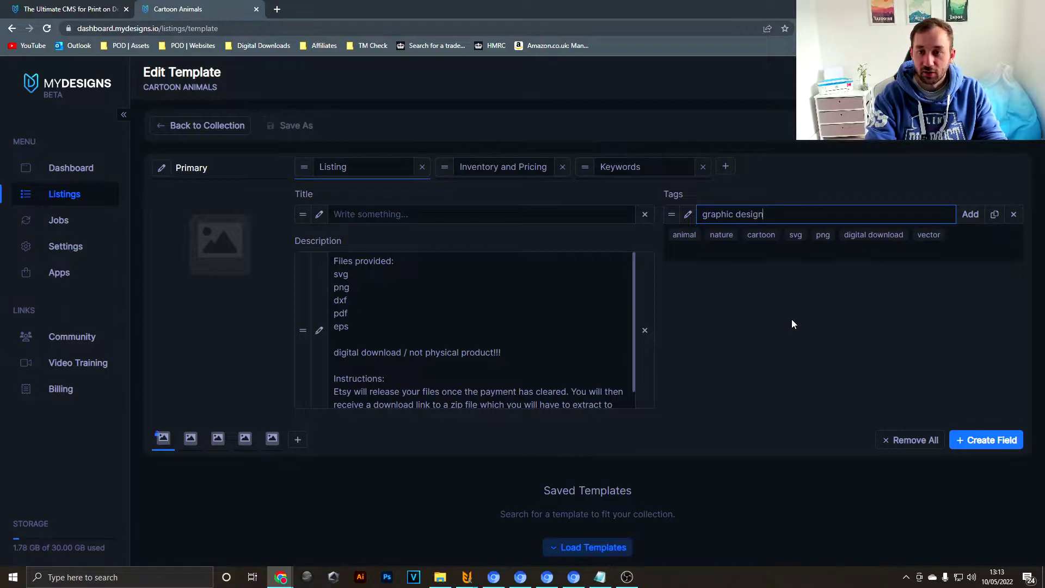
pyautogui.press('Return')
pyautogui.write('clipart')
pyautogui.press('Return')
# Set the template's price to 2 and its quantity to 999 in the inventory and pricing section.
pyautogui.click(482, 167)
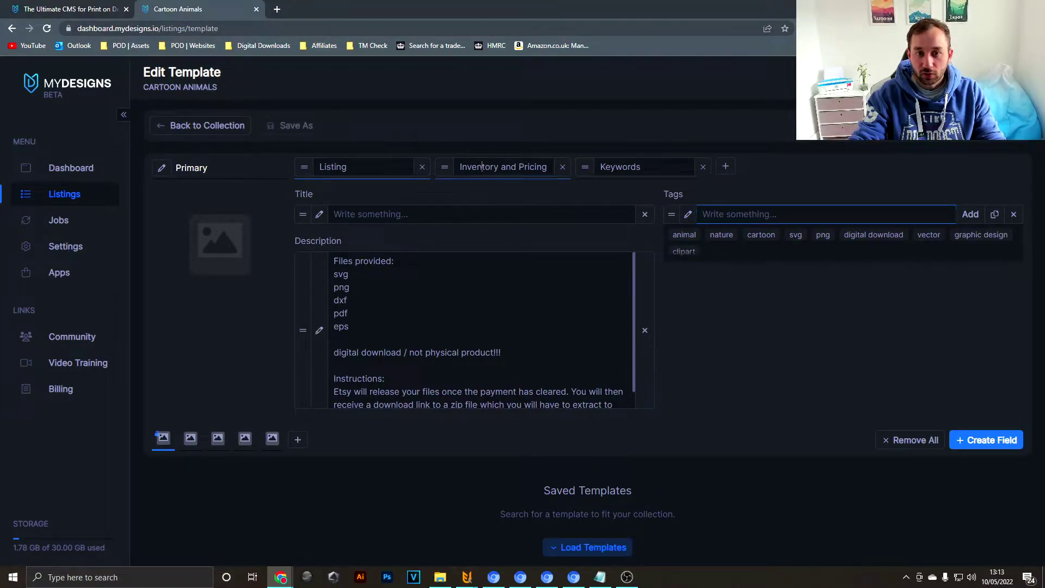
pyautogui.click(395, 217)
pyautogui.click(439, 216)
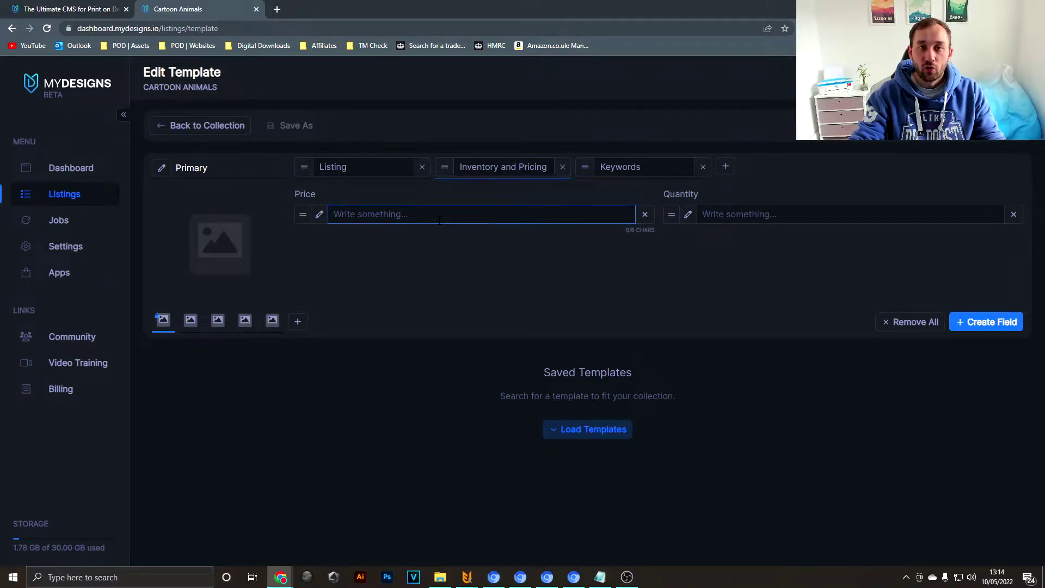
pyautogui.write('2')
pyautogui.click(369, 263)
pyautogui.press('Tab')
pyautogui.write('999')
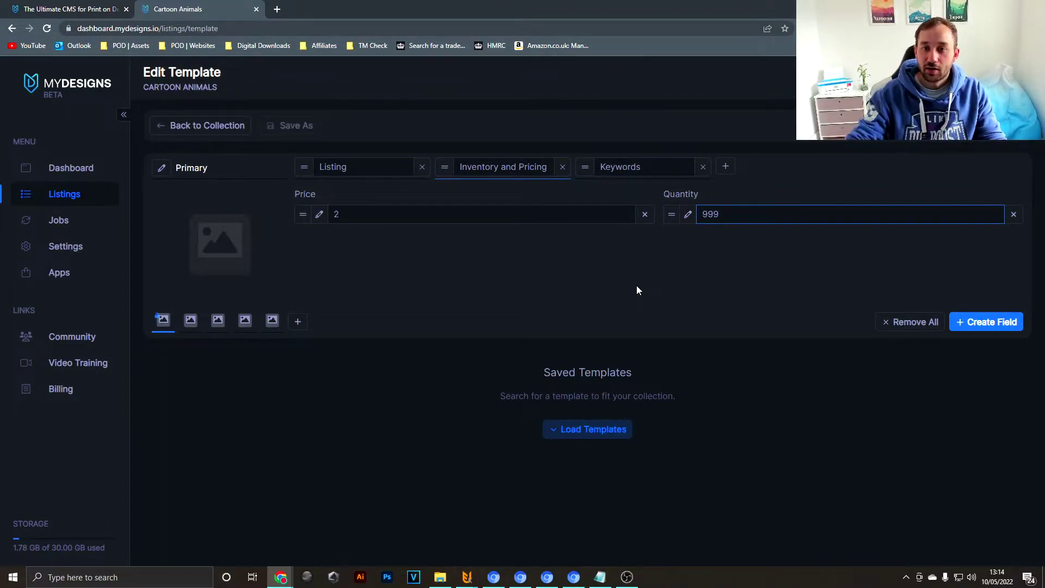
pyautogui.press('Return')
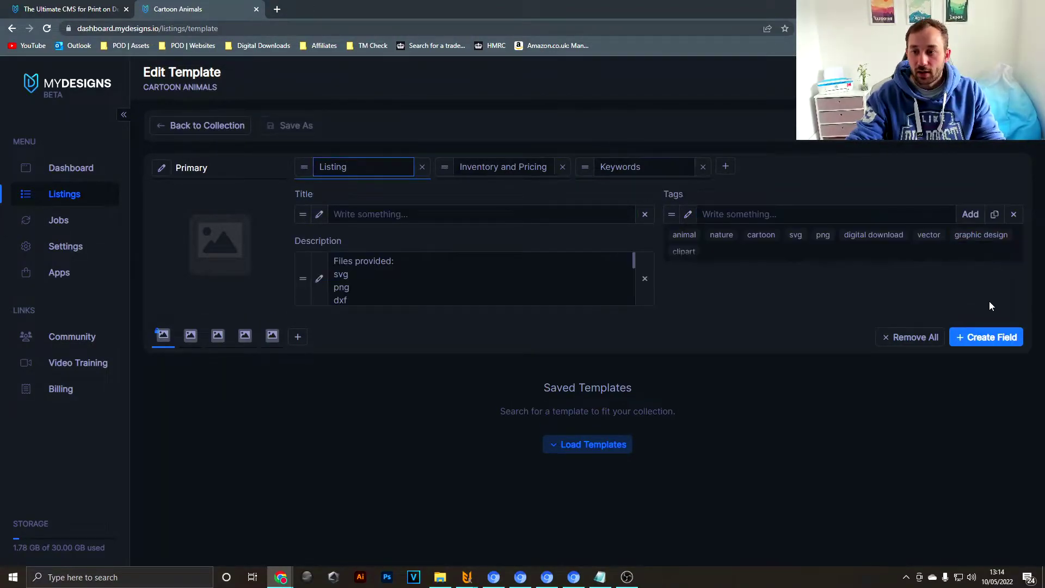
# Create a custom field named Formats of type Text in the template's Listing section.
pyautogui.click(979, 339)
pyautogui.tripleClick(455, 150)
pyautogui.write('F')
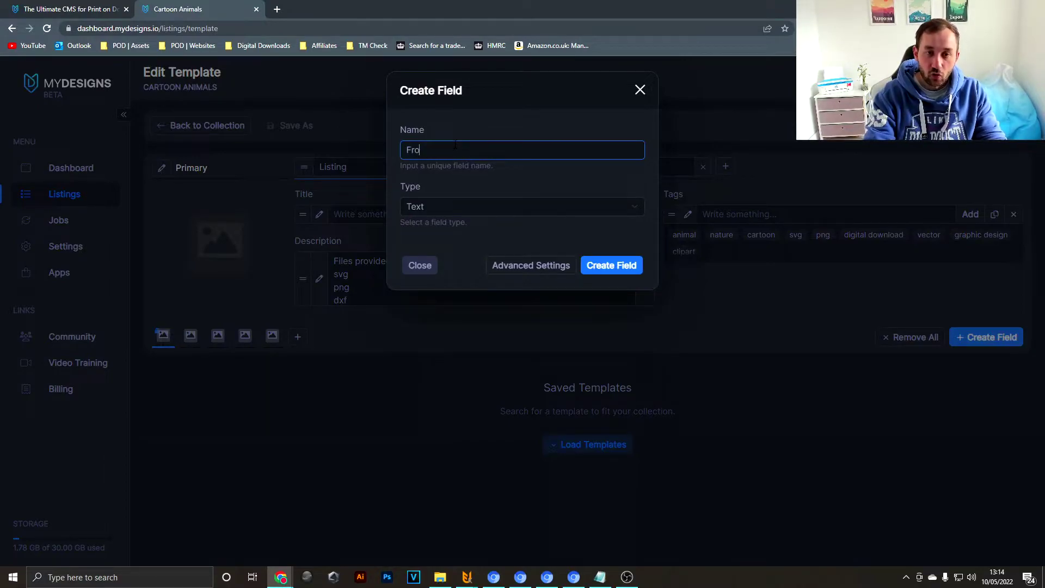
pyautogui.write('ormats')
pyautogui.press('Tab')
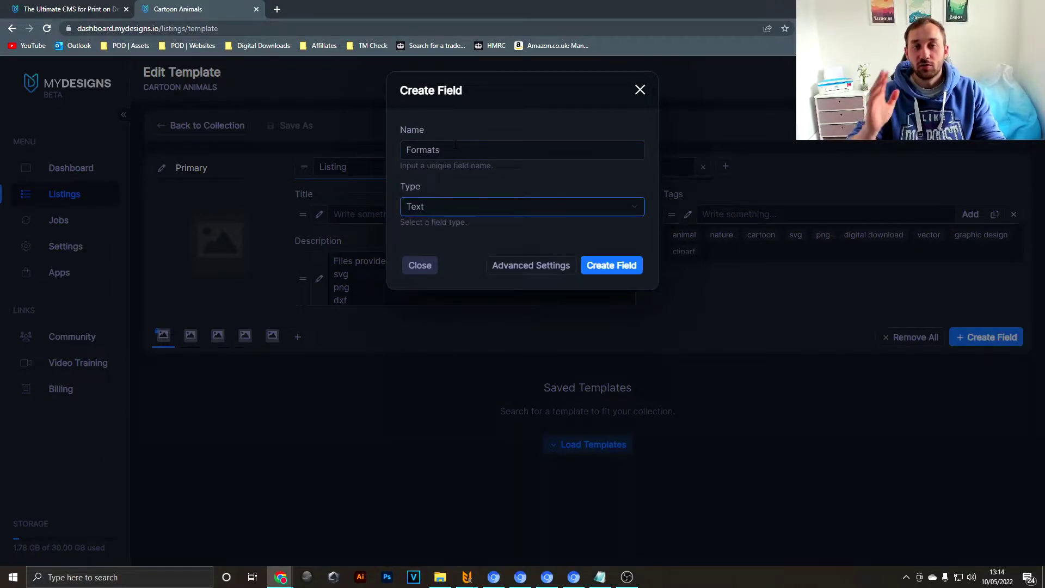
pyautogui.click(441, 206)
pyautogui.click(436, 220)
pyautogui.click(615, 268)
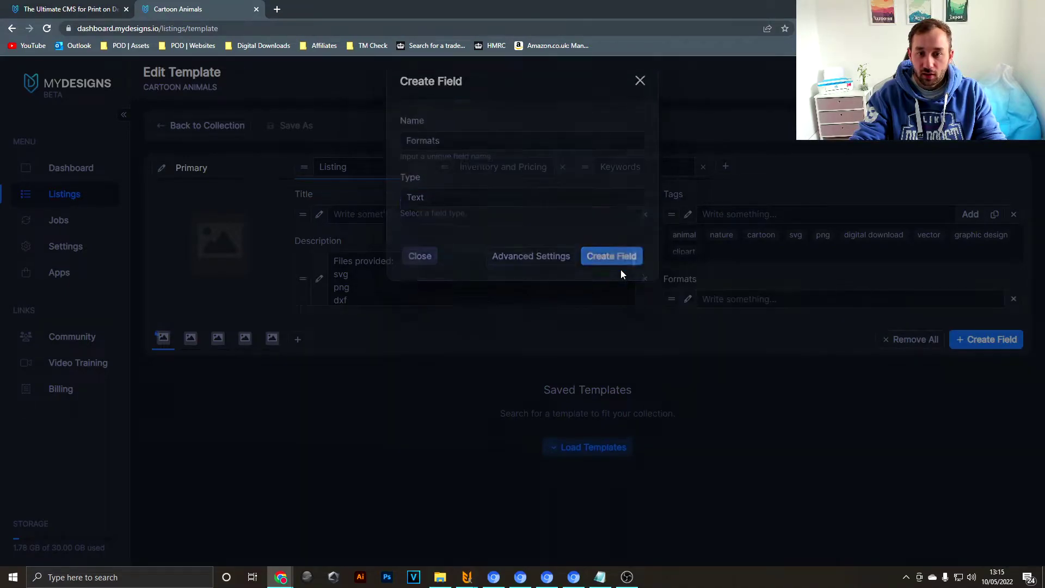
# Enlarge the description box to show the format list and fill the Formats field with "SVG PNG DXF PDF EPS".
pyautogui.click(728, 301)
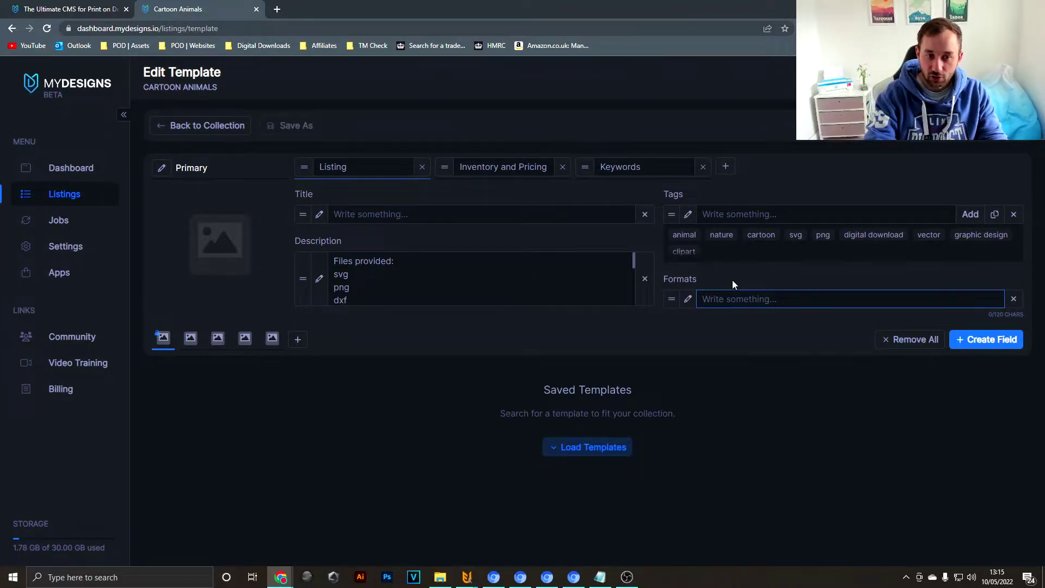
pyautogui.click(381, 283)
pyautogui.scroll(-2, 381, 283)
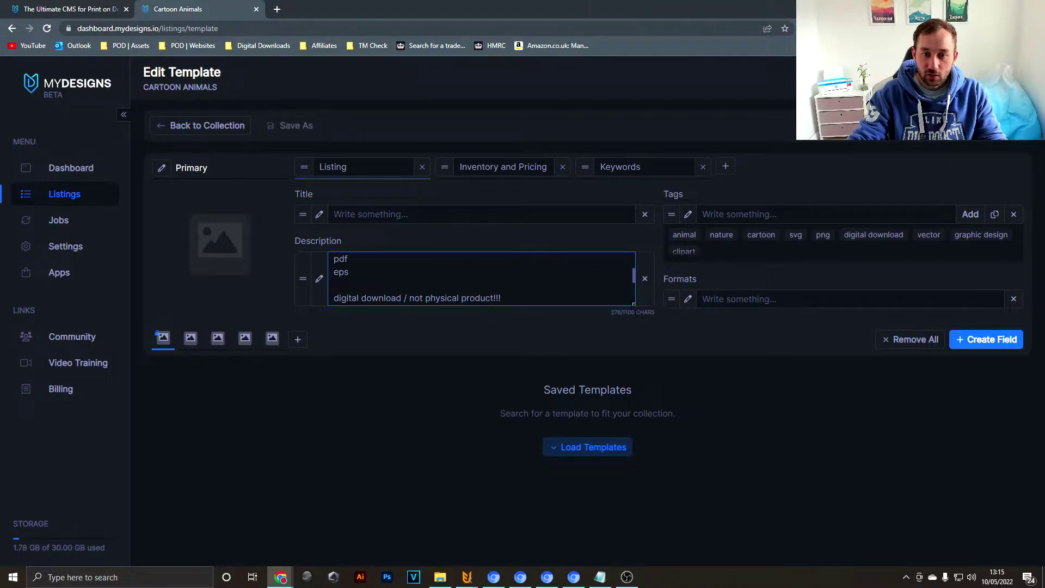
pyautogui.moveTo(641, 311); pyautogui.dragTo(640, 365)
pyautogui.click(788, 296)
pyautogui.write('SVG PN')
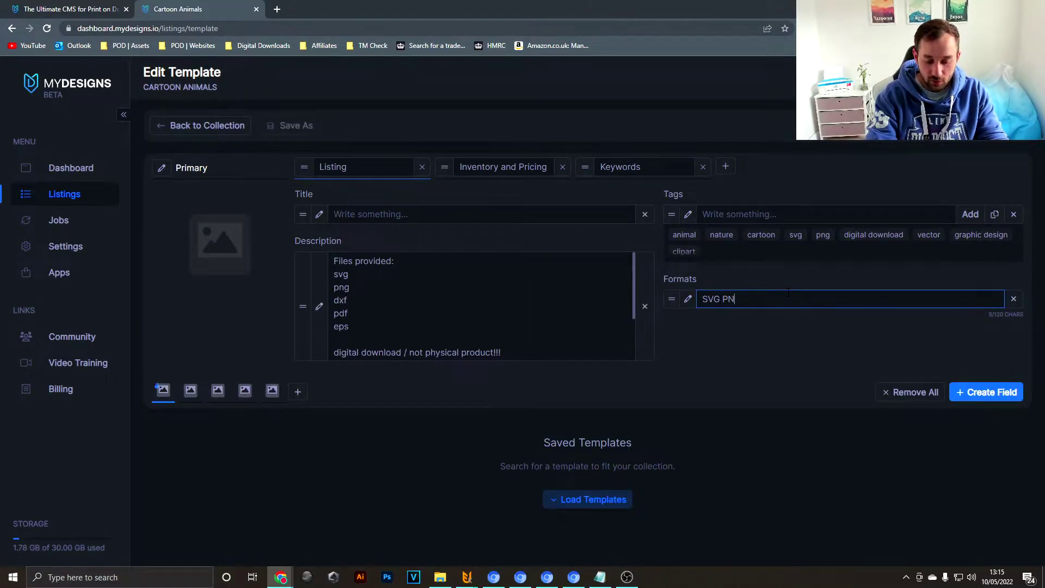
pyautogui.write('G DXF PDF EPS')
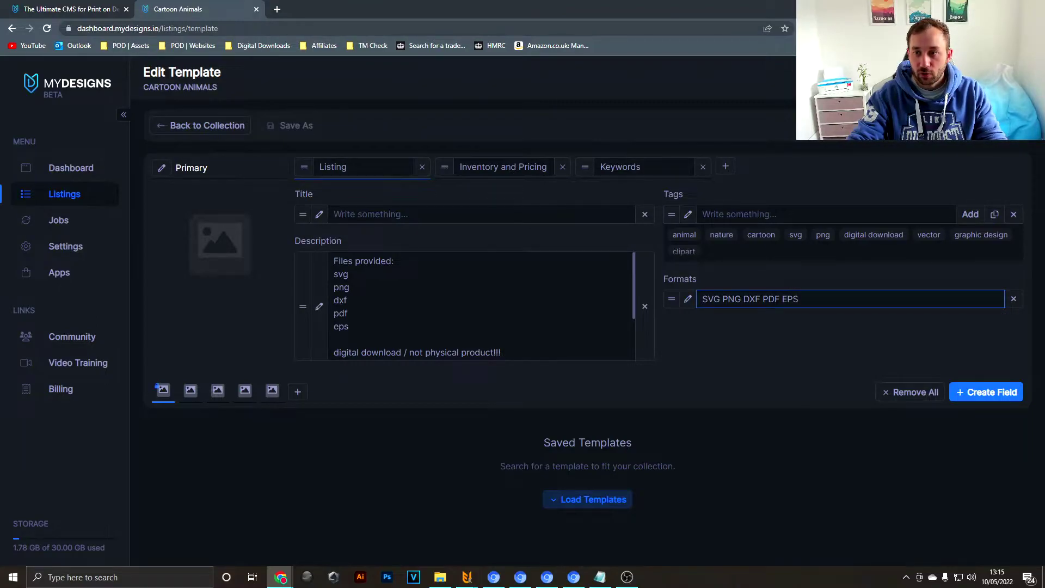
# Save the template with the option to update both template and designs, and check the filled-in values across the animal listings.
pyautogui.click(996, 126)
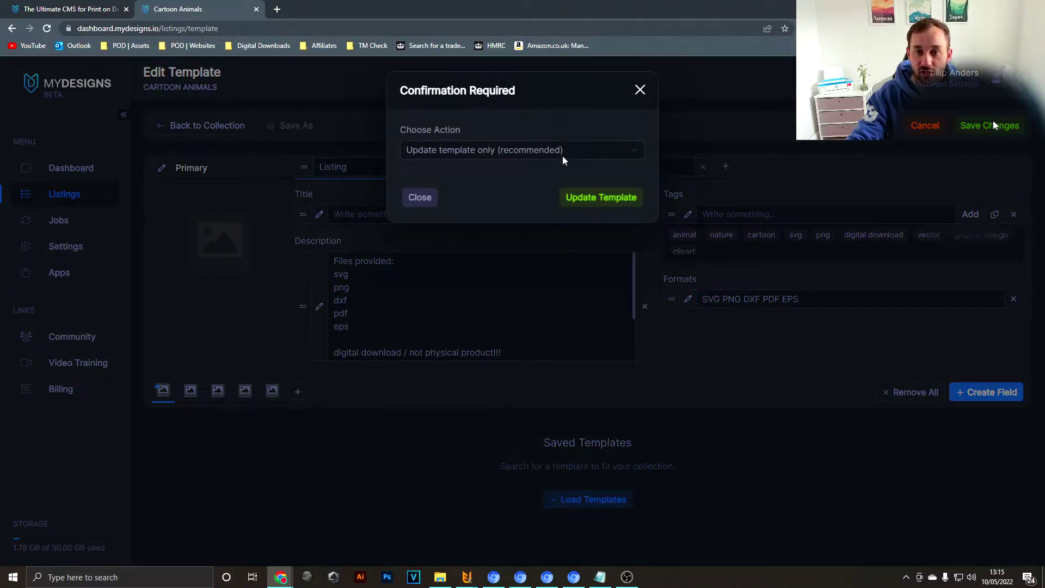
pyautogui.click(534, 152)
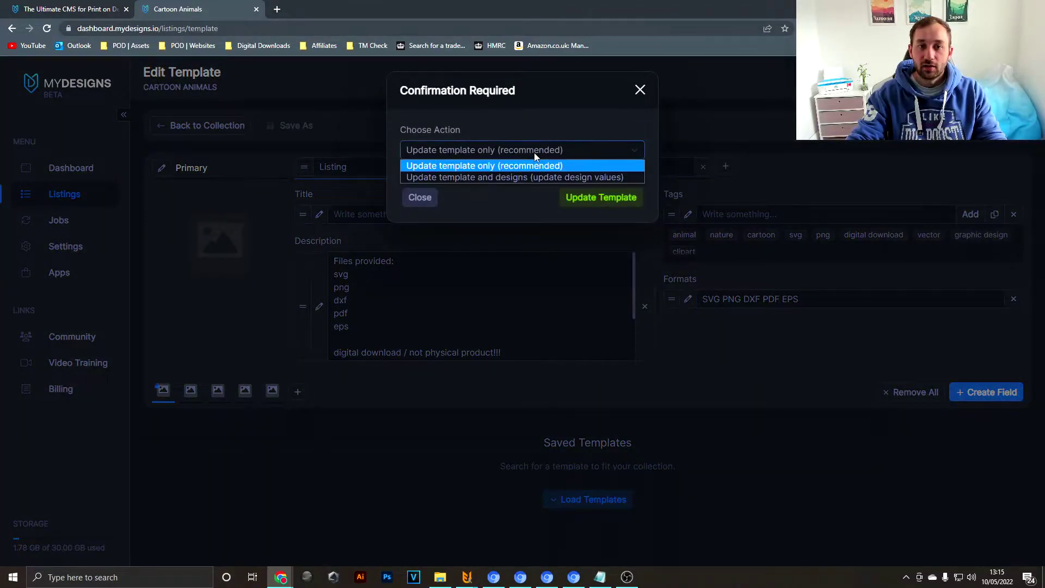
pyautogui.click(510, 179)
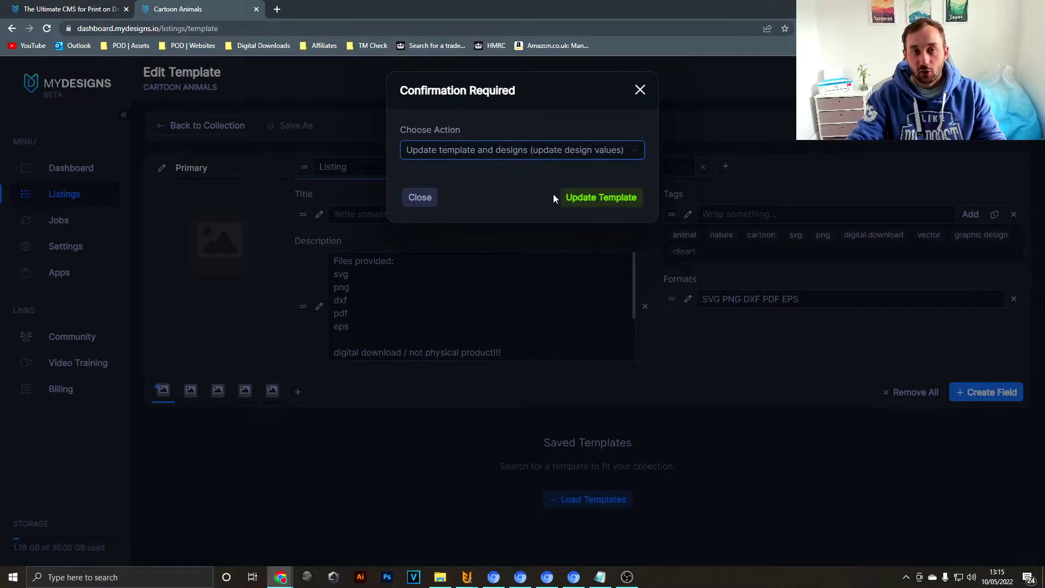
pyautogui.click(603, 199)
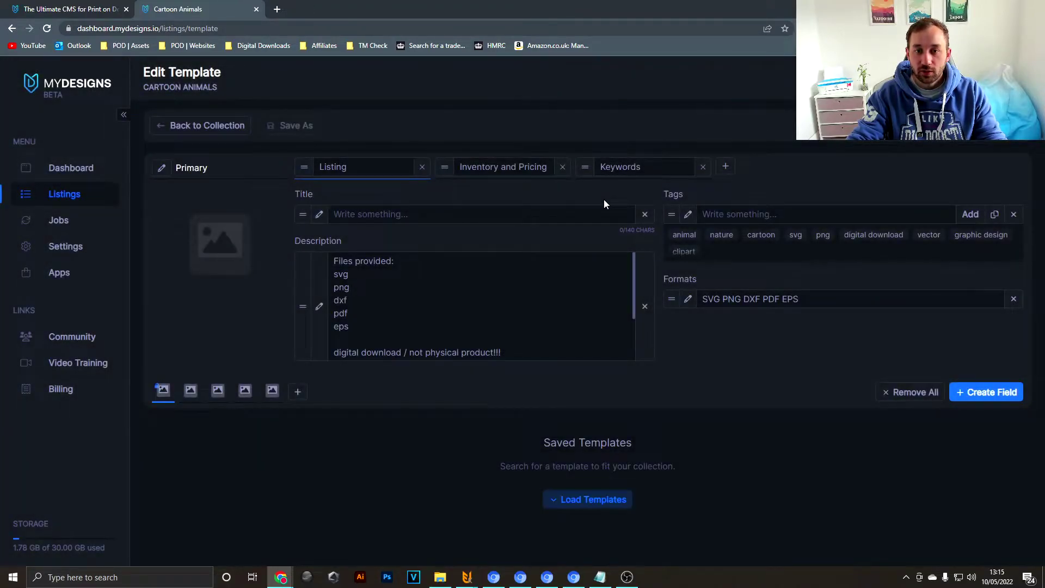
pyautogui.scroll(-3, 660, 351)
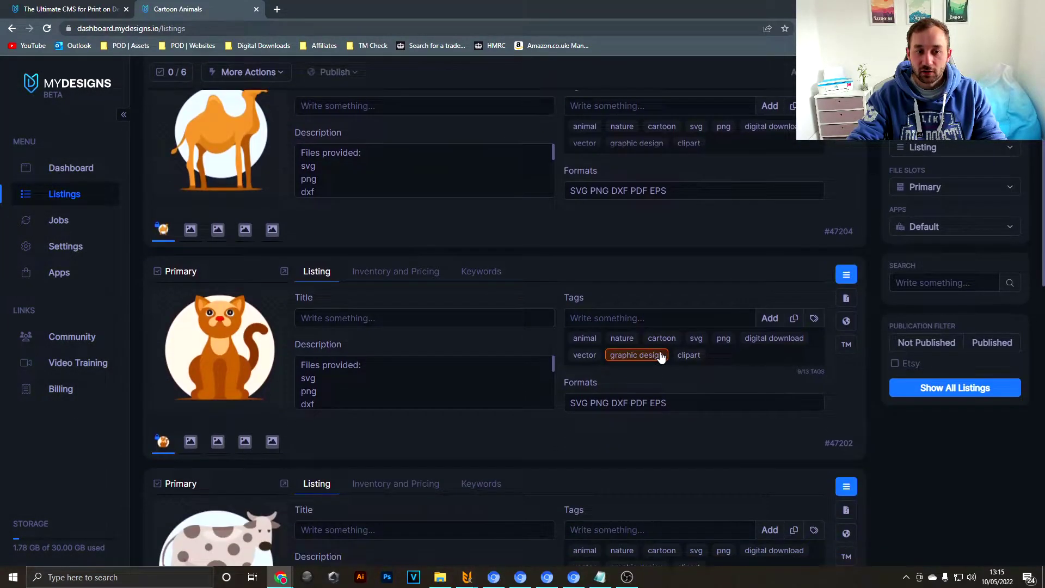
pyautogui.scroll(-3, 548, 391)
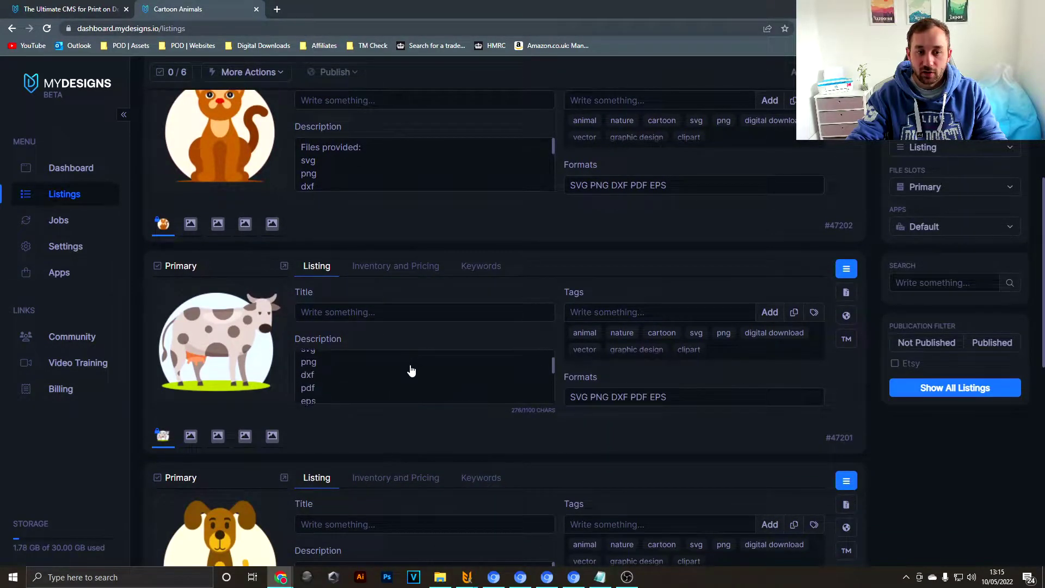
# Review the descriptions and formats across the animal listings, and check the dog listing's price and quantity.
pyautogui.scroll(1, 489, 304)
pyautogui.scroll(-3, 560, 272)
pyautogui.scroll(1, 615, 299)
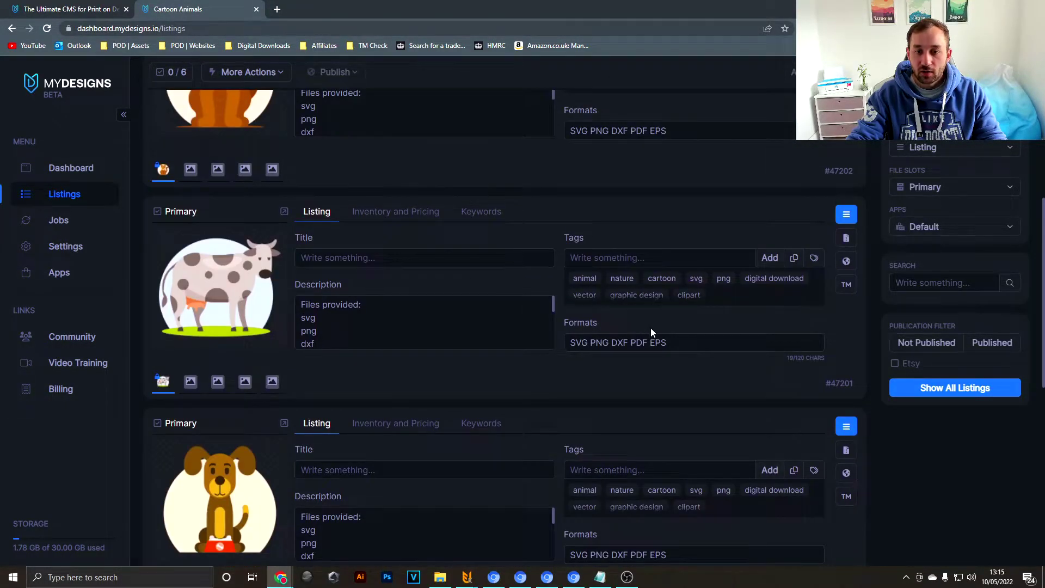
pyautogui.scroll(-5, 651, 328)
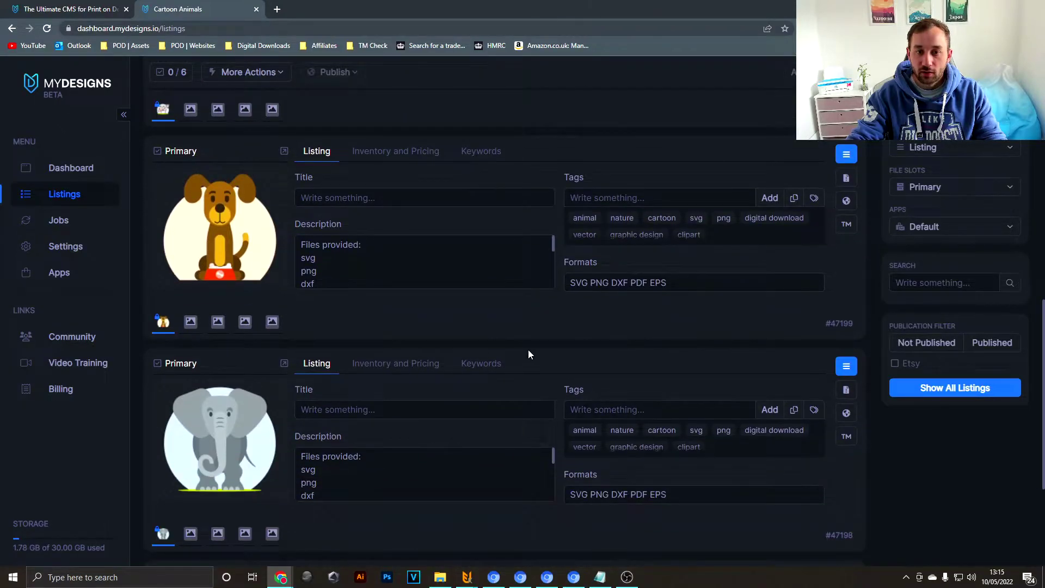
pyautogui.scroll(2, 462, 305)
pyautogui.click(389, 265)
pyautogui.scroll(2, 413, 338)
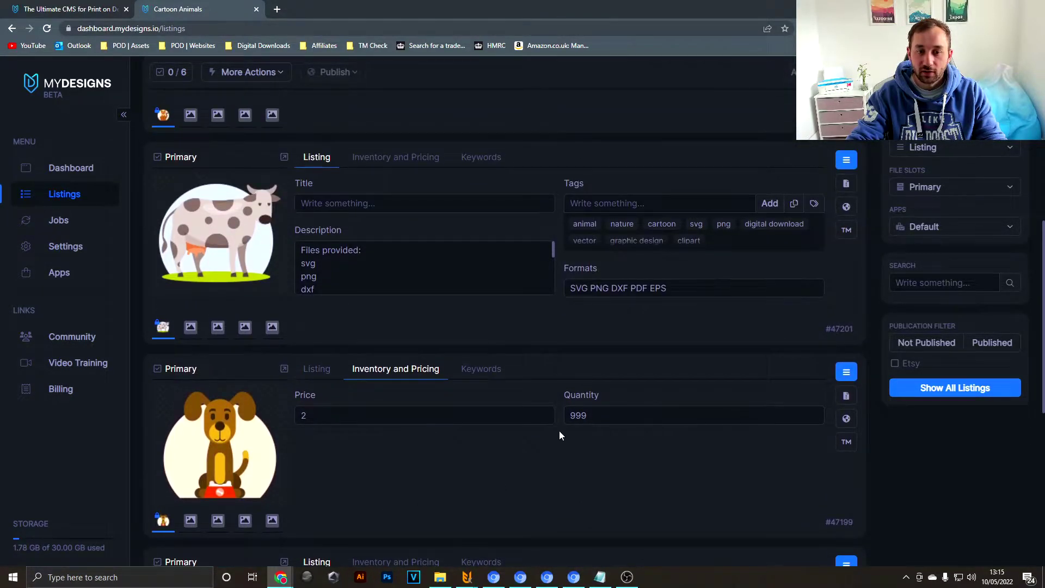
pyautogui.click(284, 368)
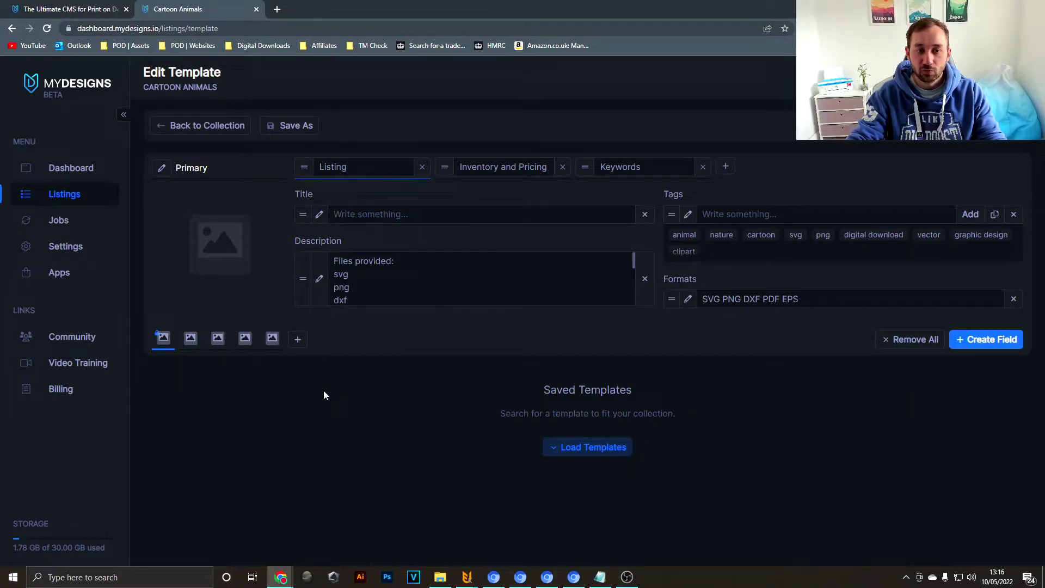
pyautogui.click(292, 131)
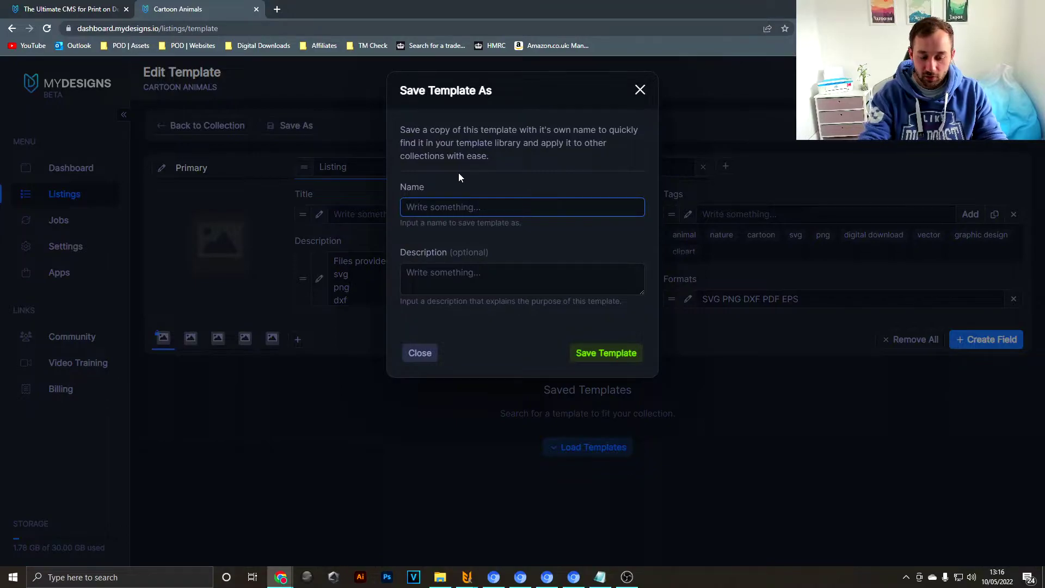
pyautogui.write('etsy template')
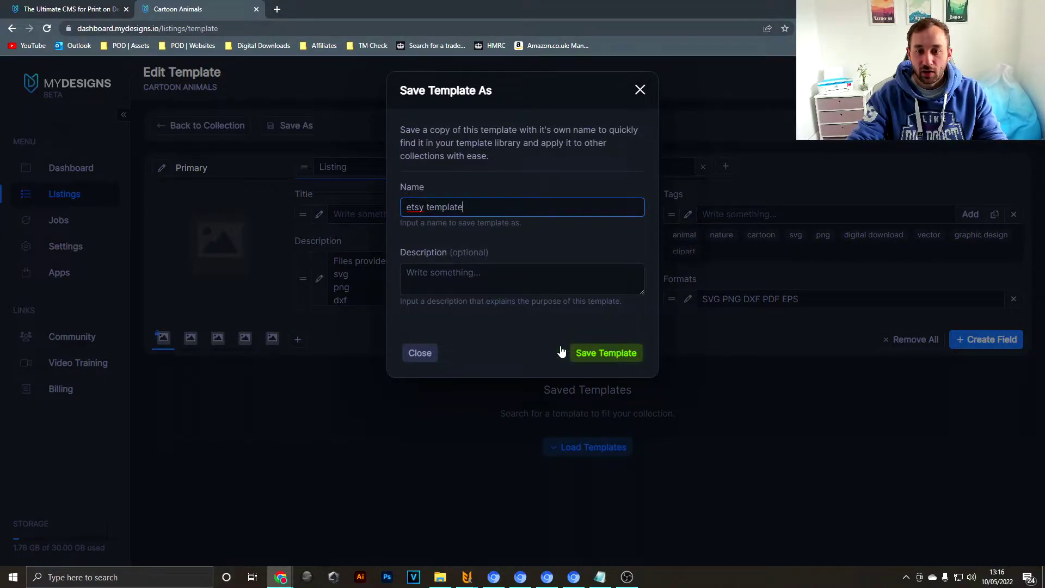
pyautogui.click(640, 90)
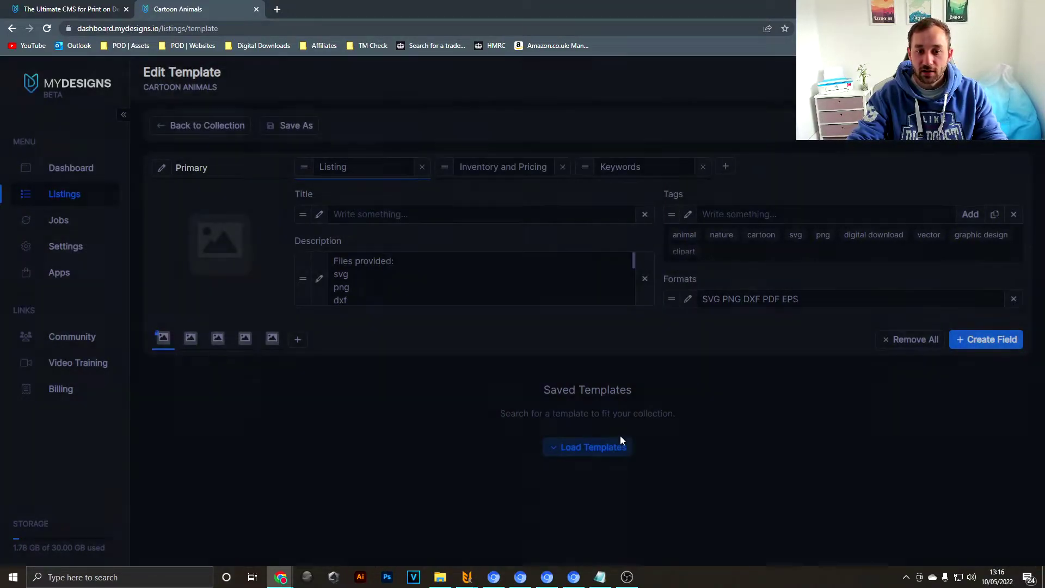
pyautogui.click(184, 124)
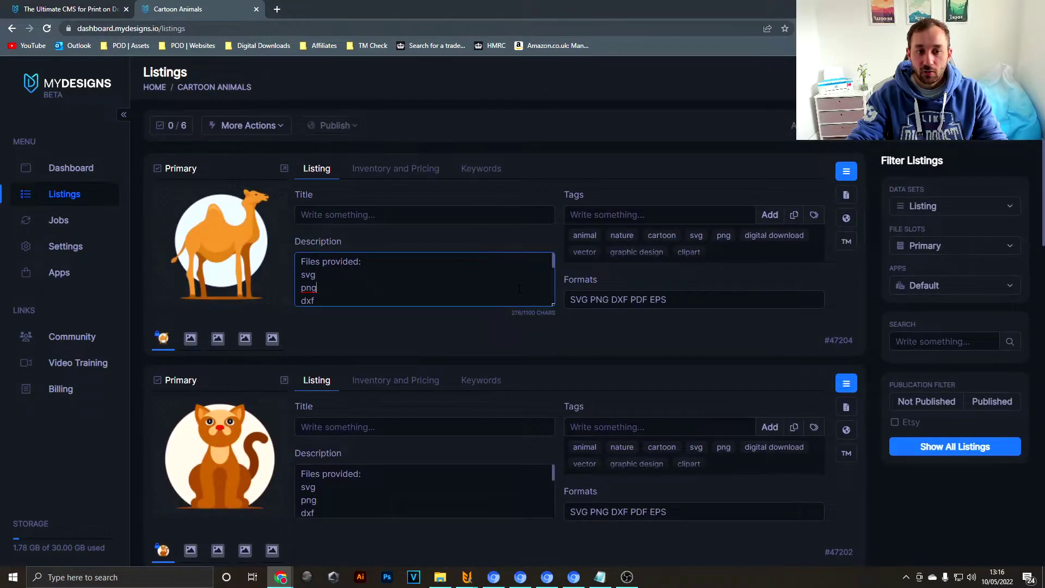
# Try adding the individual tag "camel" to the camel listing.
pyautogui.click(318, 287)
pyautogui.scroll(-1, 261, 315)
pyautogui.scroll(1, 296, 362)
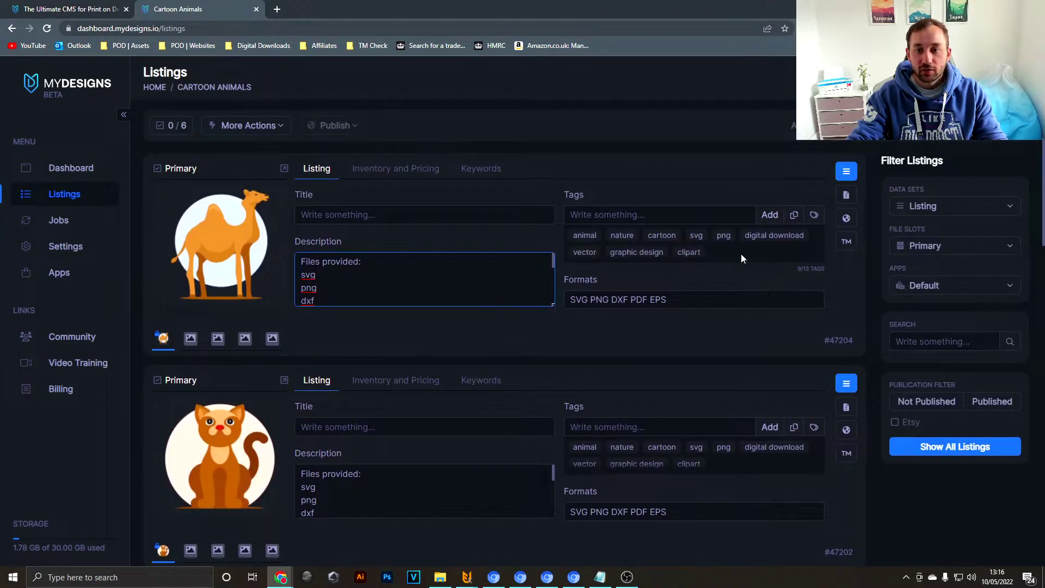
pyautogui.click(675, 214)
pyautogui.write('camel')
pyautogui.press('Return')
pyautogui.scroll(-2, 544, 228)
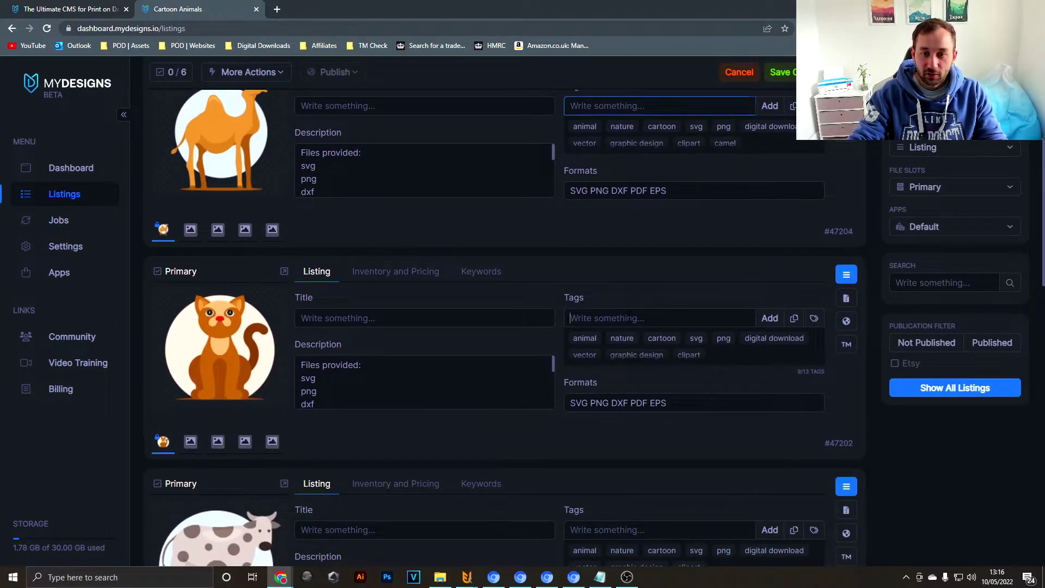
# Try adding the individual tag "cat" to the cat listing, and discard the individually added tags.
pyautogui.write('cat')
pyautogui.press('Return')
pyautogui.scroll(1, 619, 362)
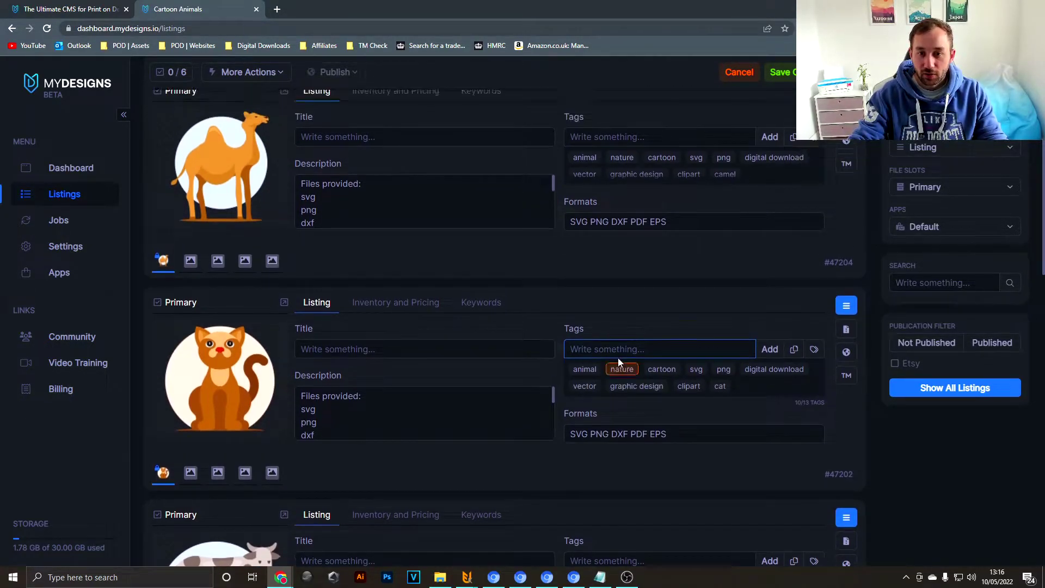
pyautogui.scroll(2, 619, 362)
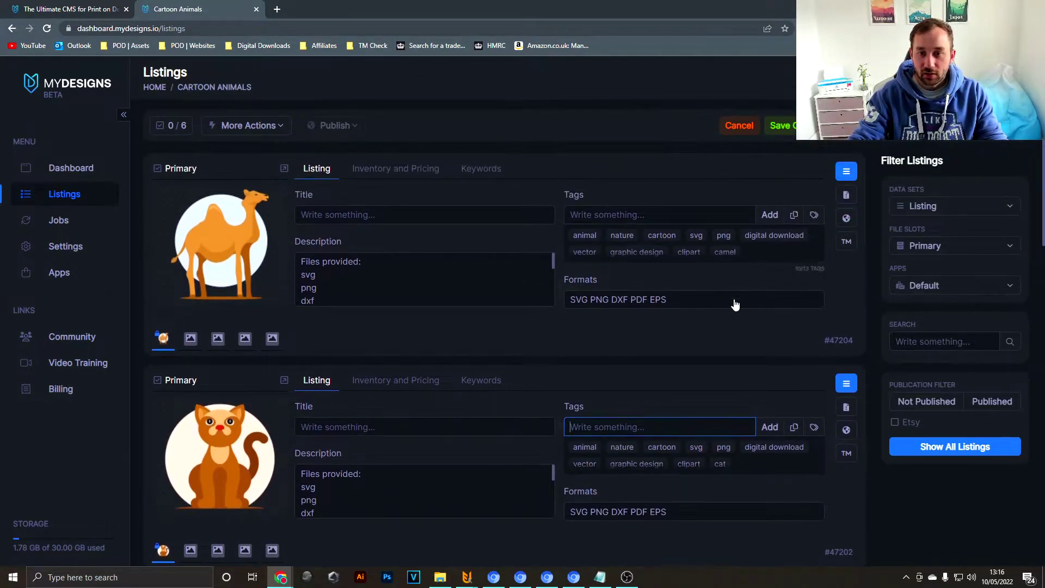
pyautogui.click(715, 465)
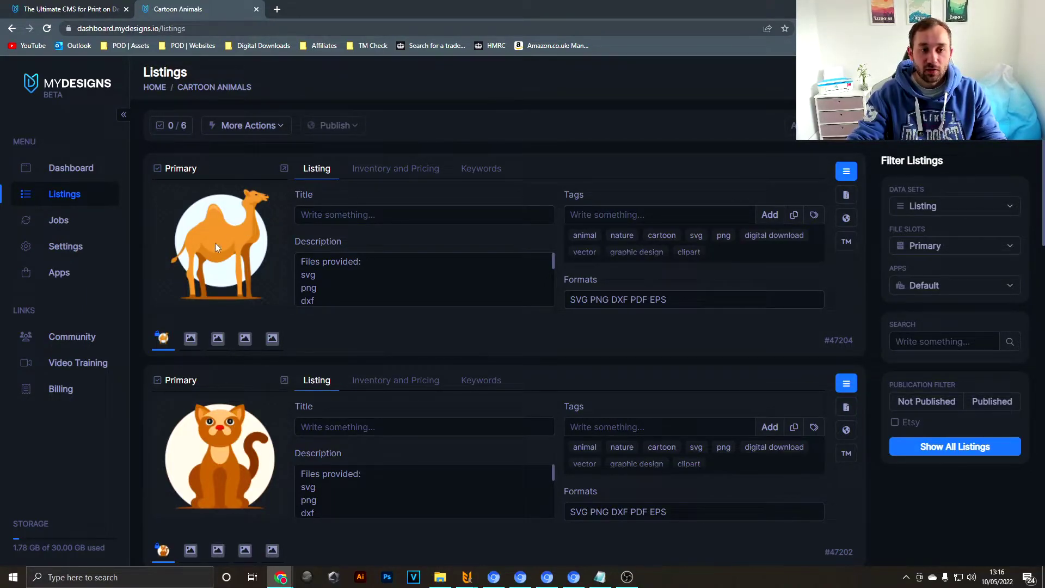
# Select all listings in the Cartoon Animals collection and open them for bulk editing.
pyautogui.scroll(-3, 272, 364)
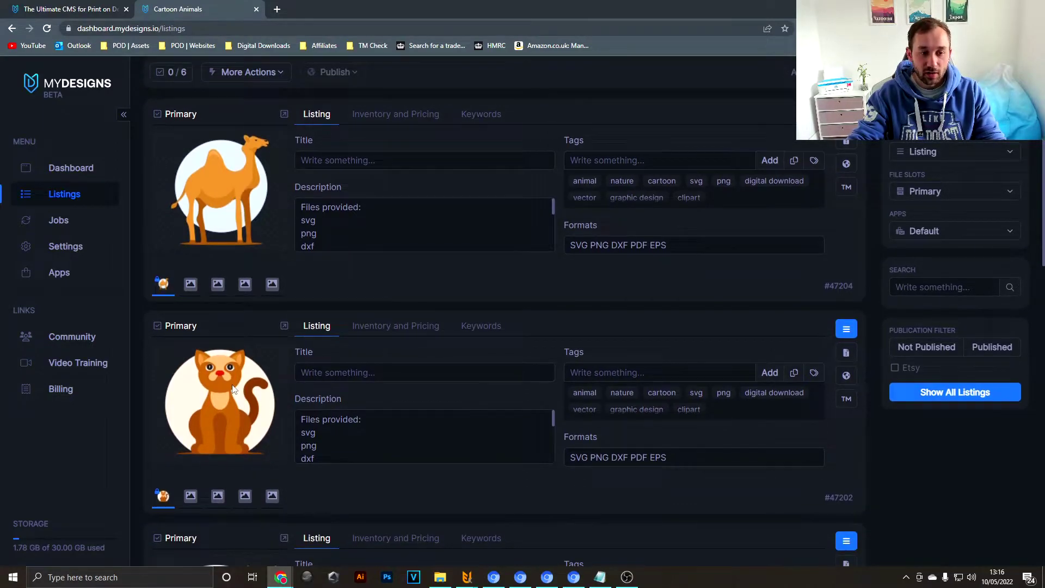
pyautogui.scroll(-2, 247, 390)
pyautogui.scroll(5, 248, 390)
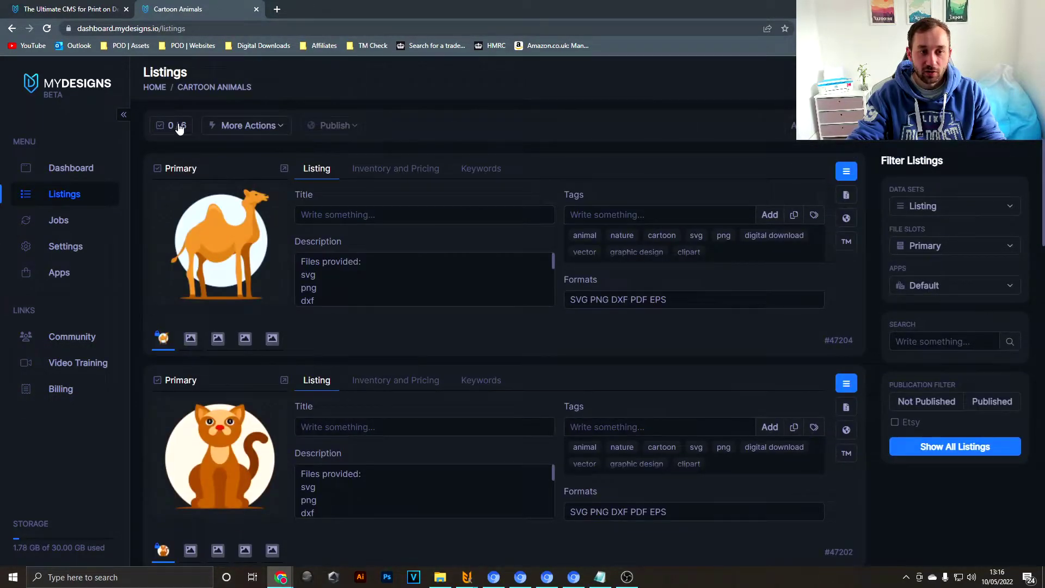
pyautogui.click(173, 125)
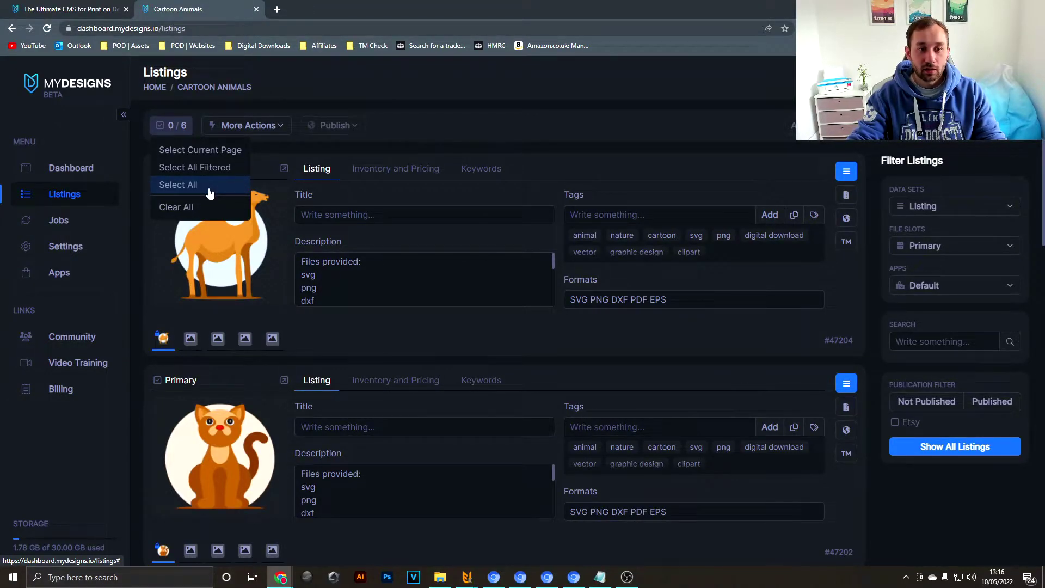
pyautogui.click(210, 187)
pyautogui.click(251, 127)
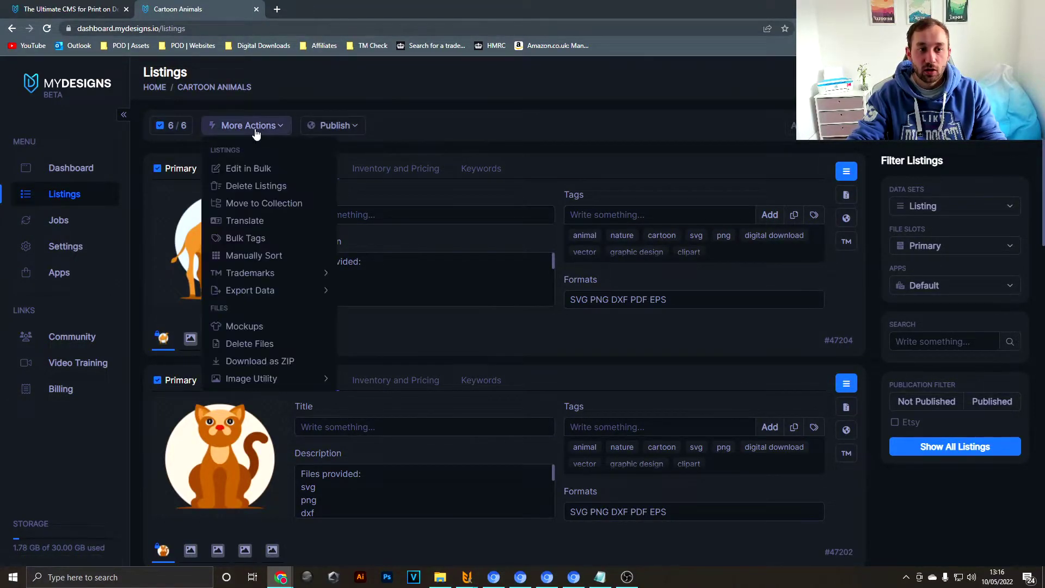
pyautogui.click(268, 170)
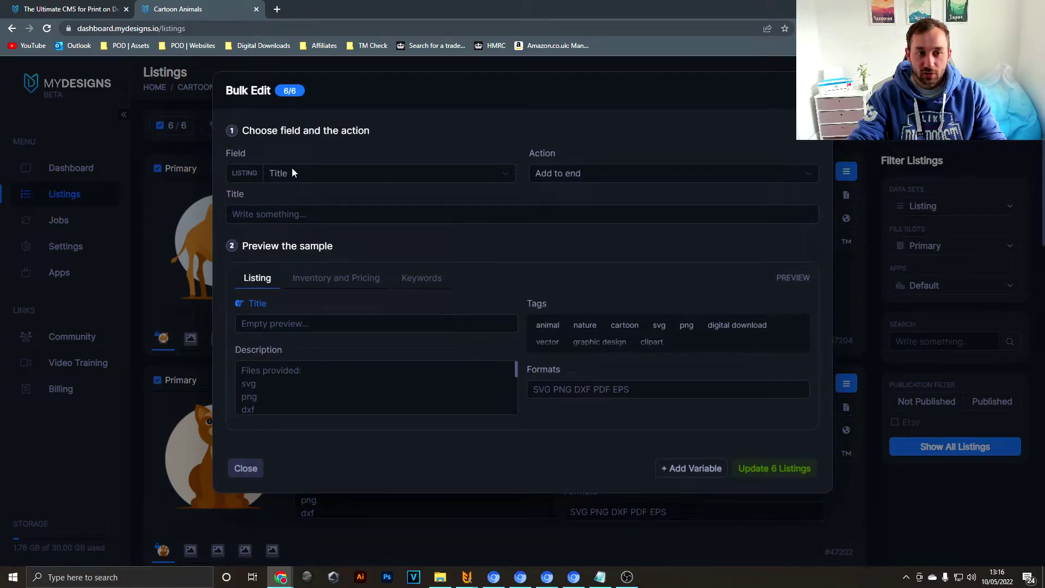
# Set the bulk edit to the Tags field with the action Add to front.
pyautogui.click(292, 172)
pyautogui.click(312, 220)
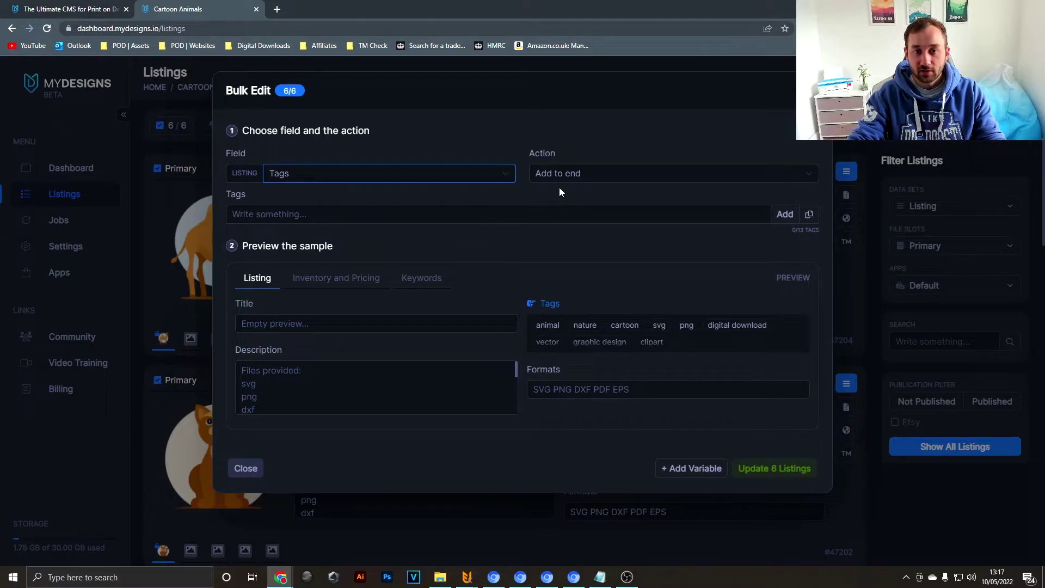
pyautogui.click(559, 171)
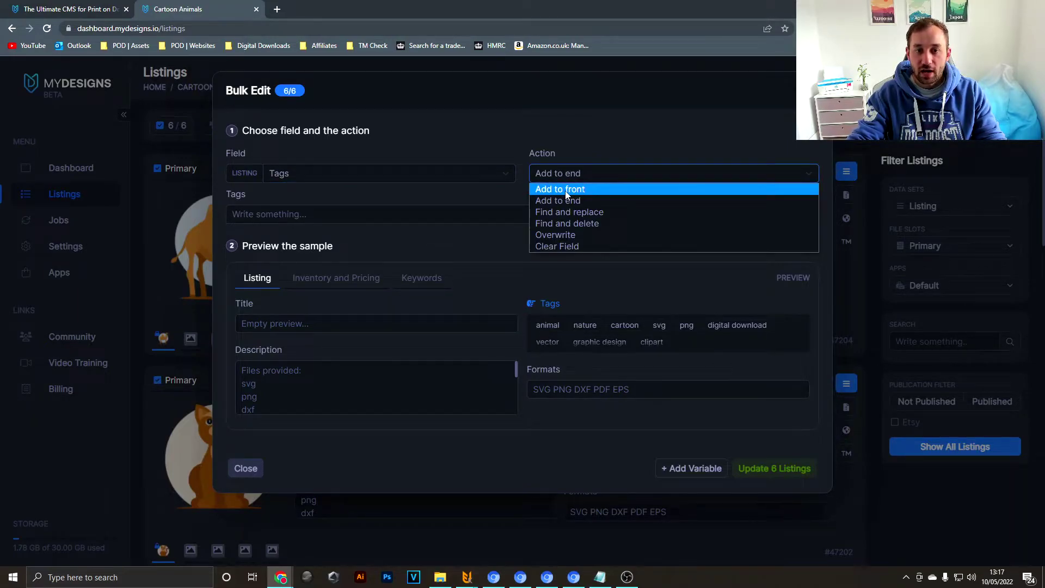
pyautogui.click(566, 190)
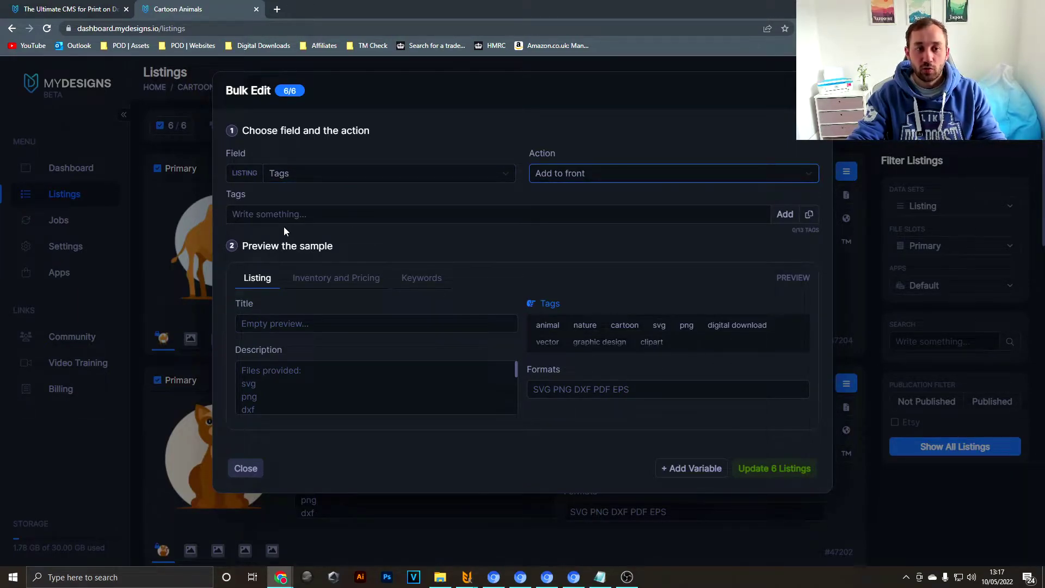
# Insert a variable of type App into the bulk tags, taking the File Name from the Primary file's details.
pyautogui.click(259, 214)
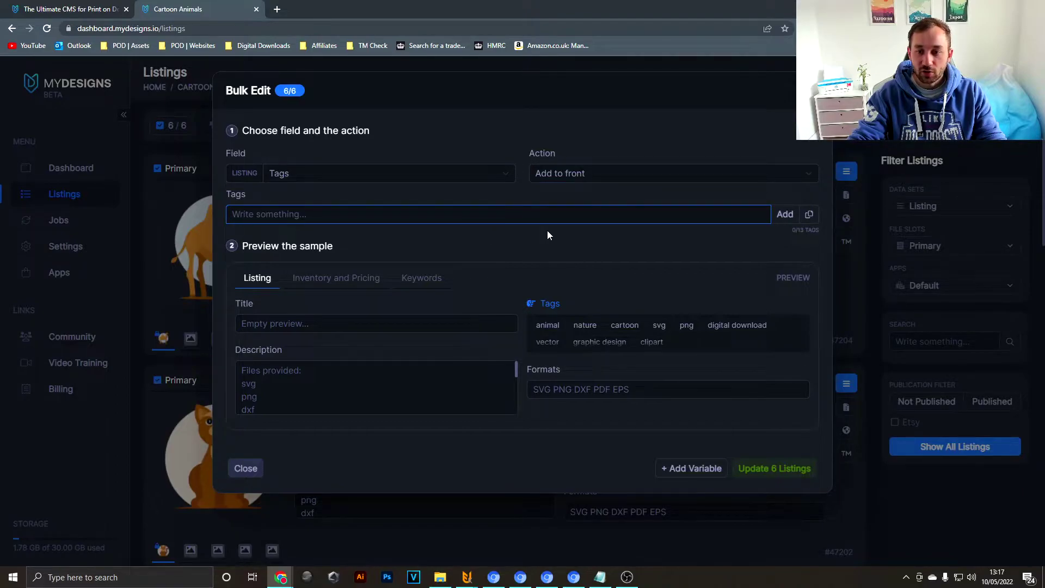
pyautogui.click(690, 468)
pyautogui.click(370, 286)
pyautogui.click(358, 325)
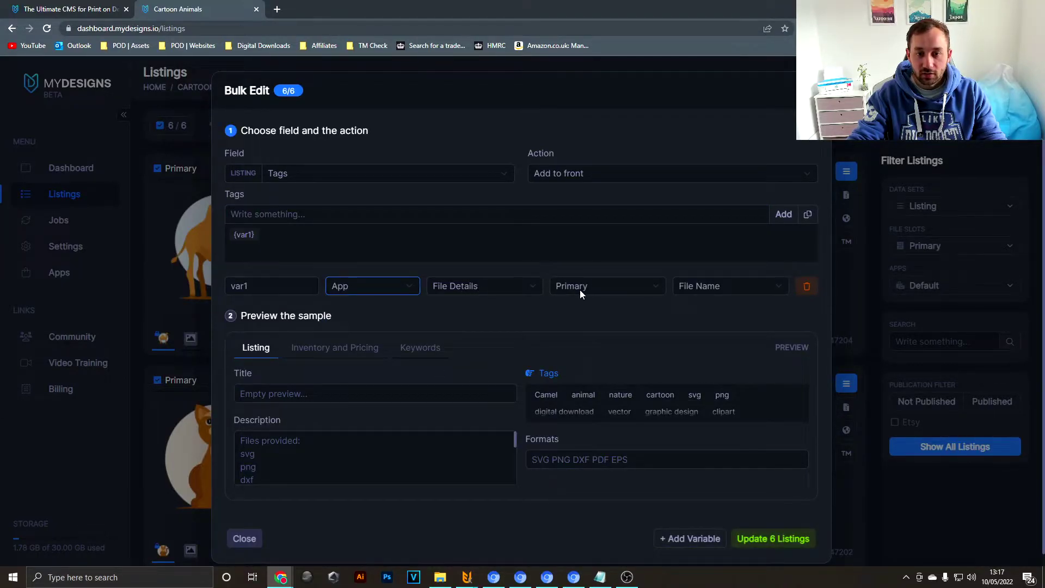
pyautogui.click(698, 288)
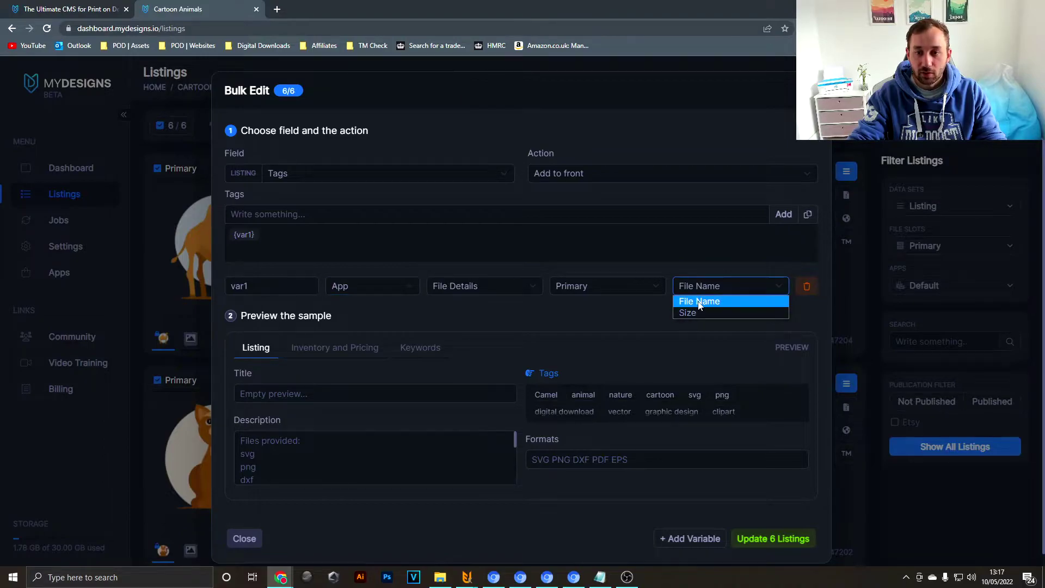
pyautogui.click(700, 301)
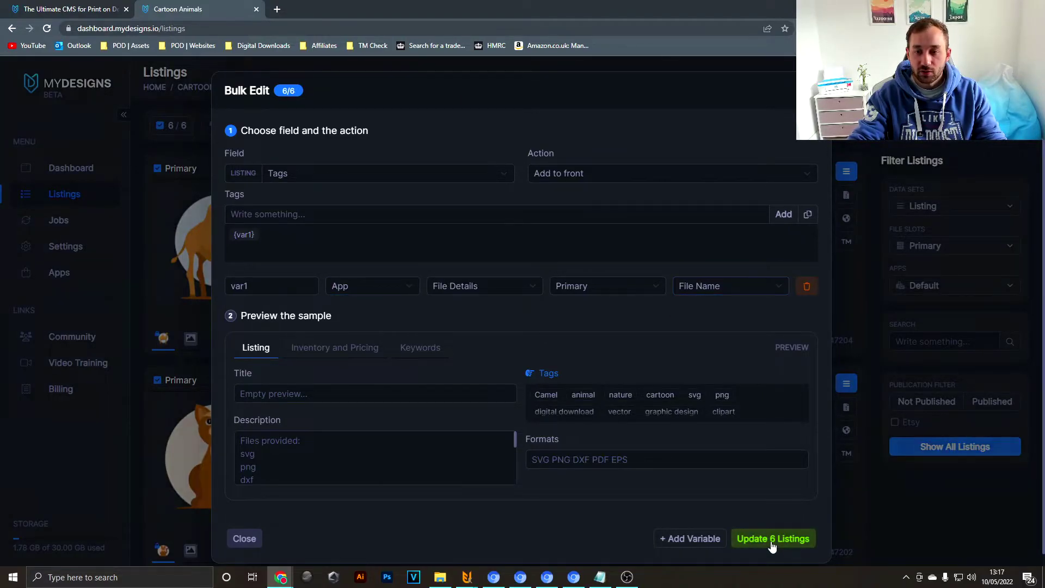
# Apply the bulk tag update to all selected listings and check the tags across the animal listings.
pyautogui.click(772, 542)
pyautogui.click(625, 172)
pyautogui.scroll(-5, 623, 294)
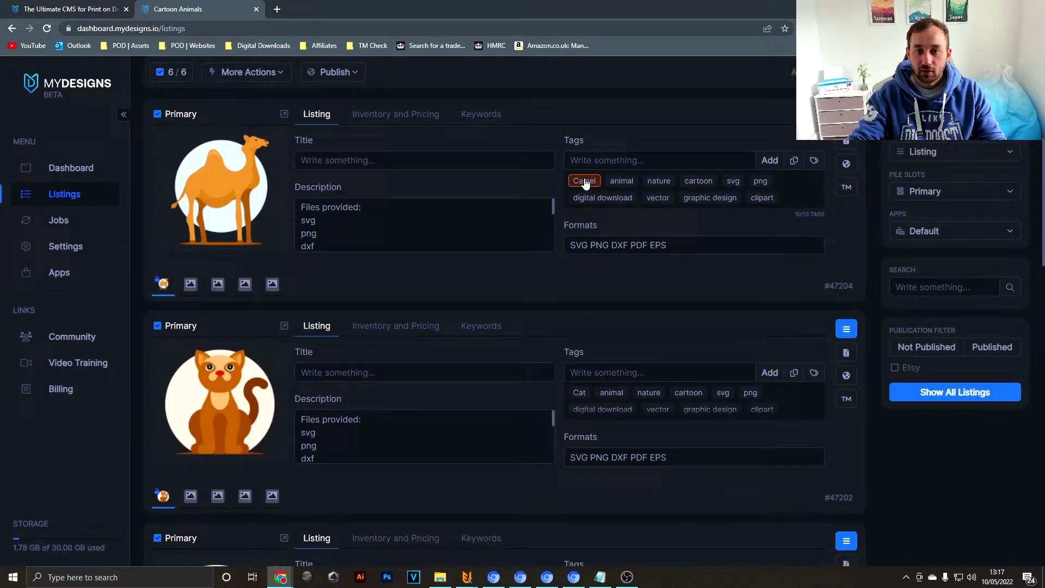
pyautogui.scroll(-2, 610, 305)
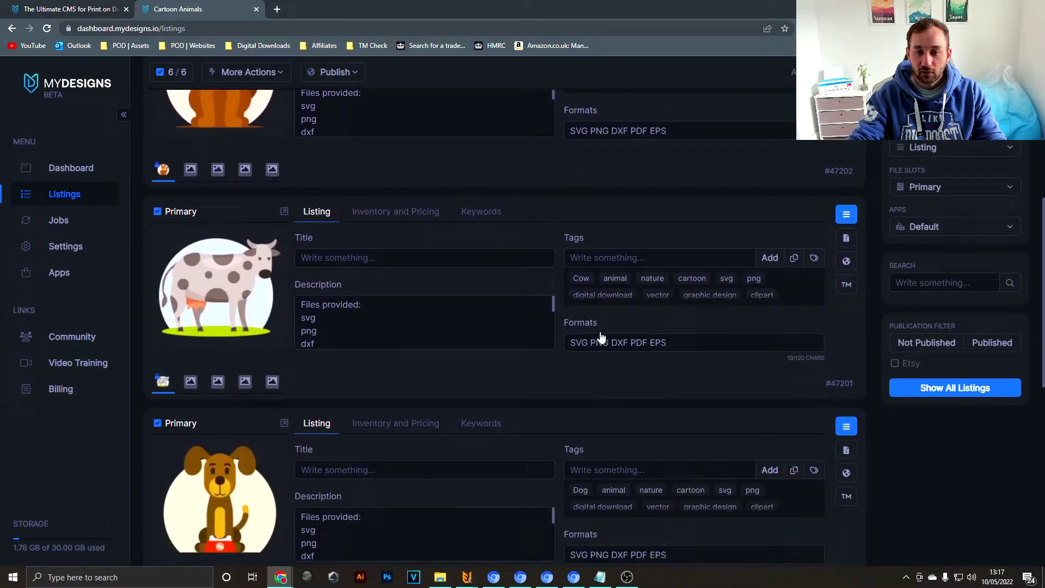
pyautogui.scroll(-3, 579, 283)
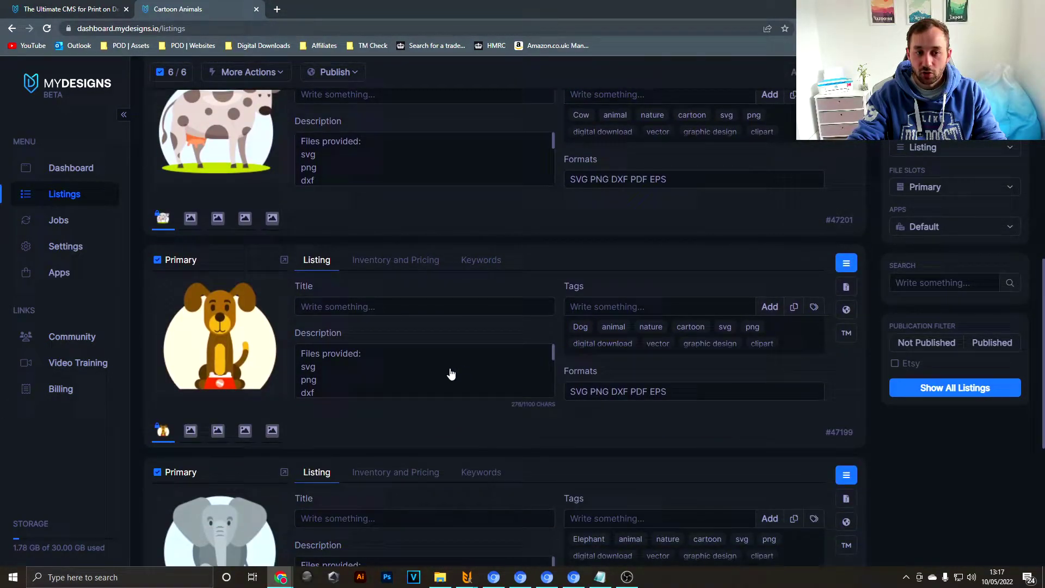
pyautogui.scroll(-3, 451, 374)
pyautogui.scroll(1, 487, 71)
pyautogui.scroll(10, 487, 71)
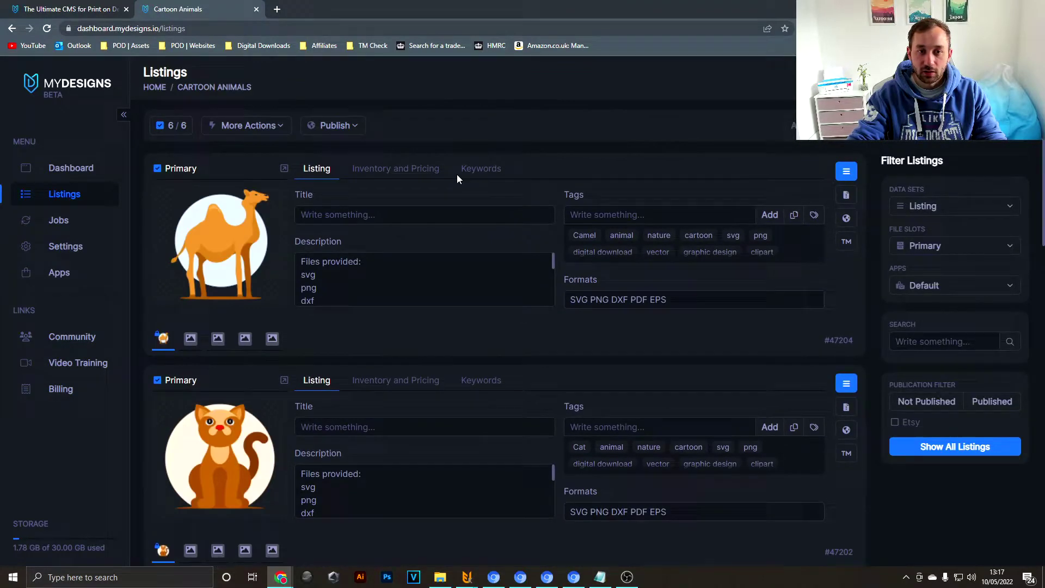
# In a bulk edit of the Title field, insert an App variable that takes the Primary file's File Name.
pyautogui.click(277, 214)
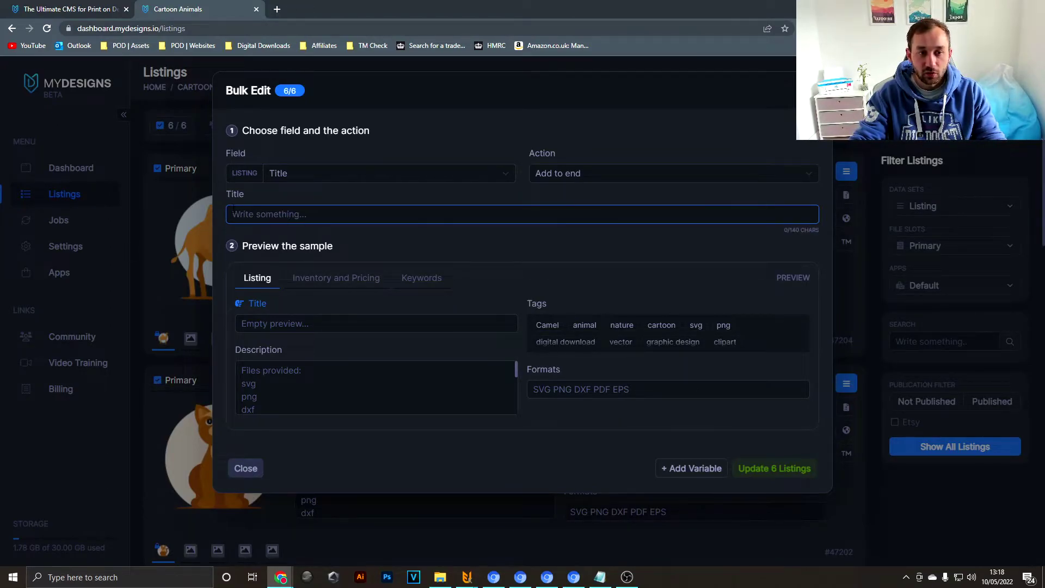
pyautogui.click(689, 472)
pyautogui.click(344, 249)
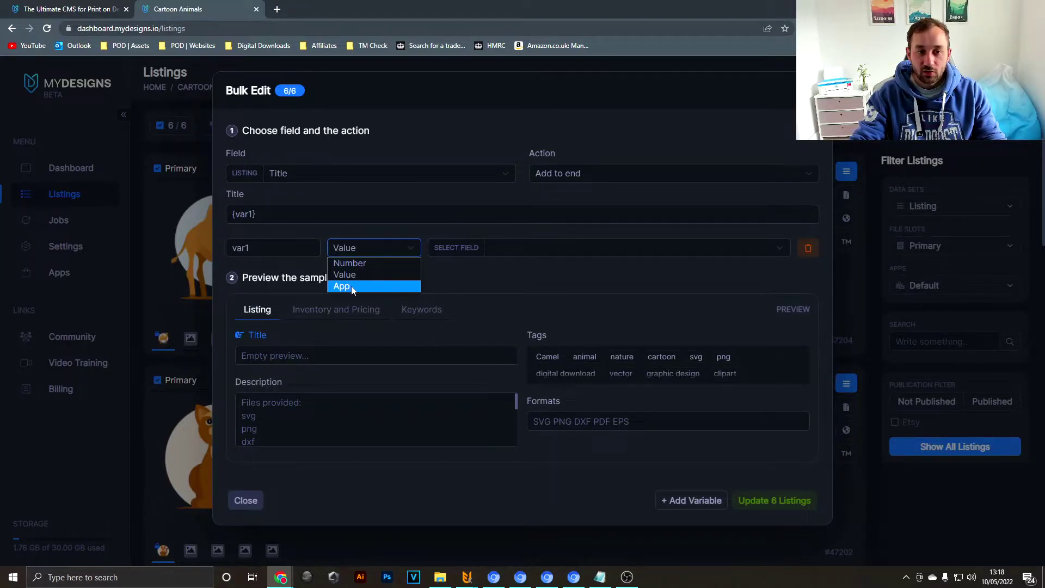
pyautogui.click(351, 286)
pyautogui.click(620, 248)
pyautogui.click(714, 248)
pyautogui.click(706, 267)
# Add the word "Clipart" after the title variable and apply the bulk title update to all selected listings.
pyautogui.click(272, 214)
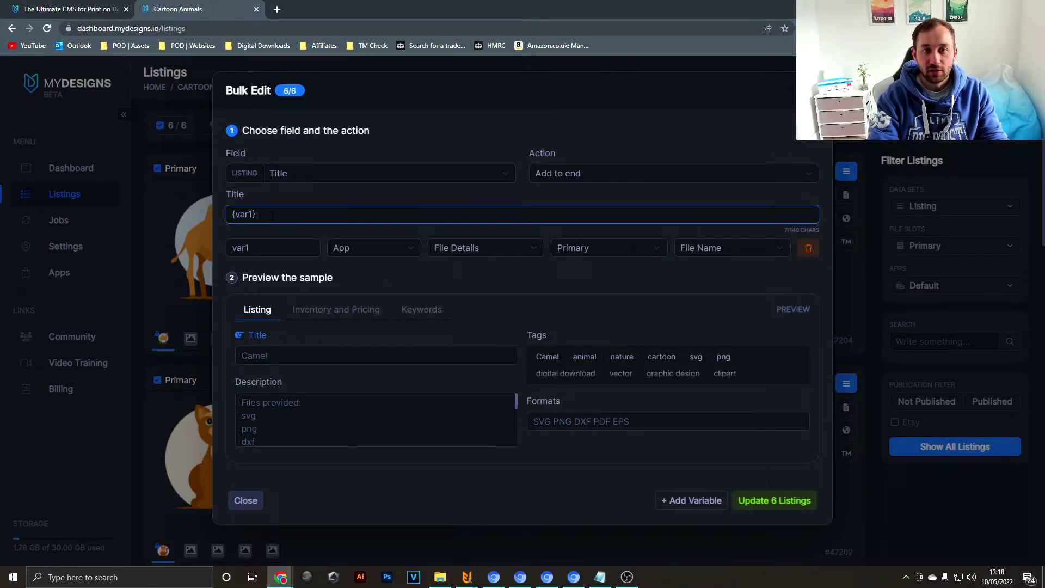
pyautogui.write('Vect')
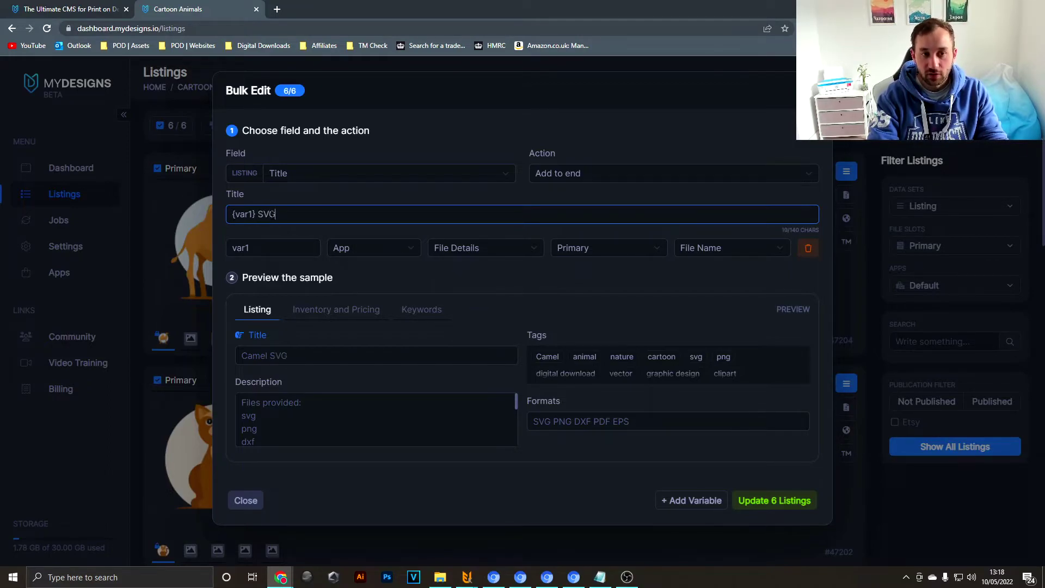
pyautogui.write('Clipart')
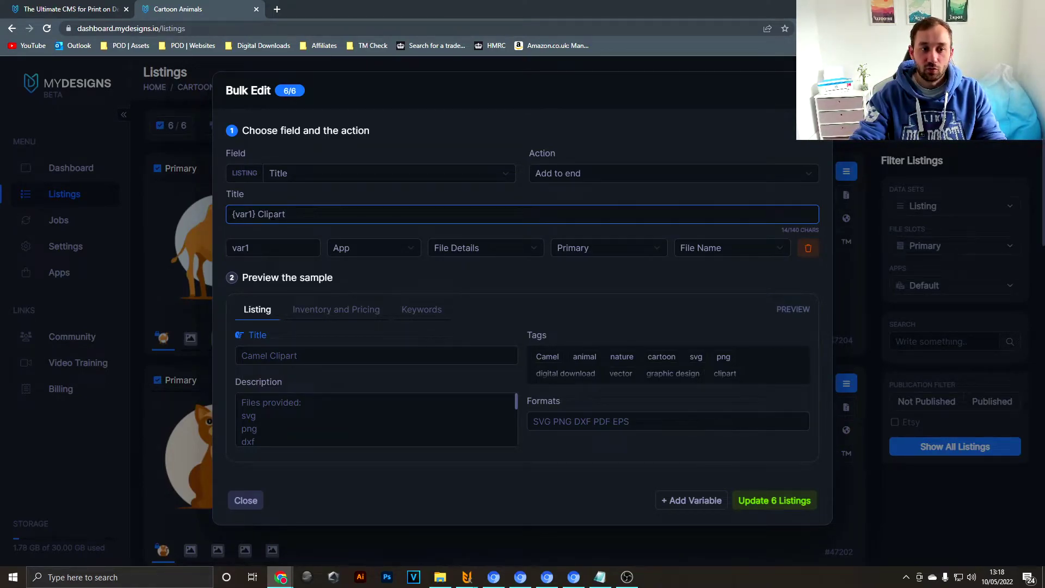
pyautogui.click(782, 509)
pyautogui.click(626, 175)
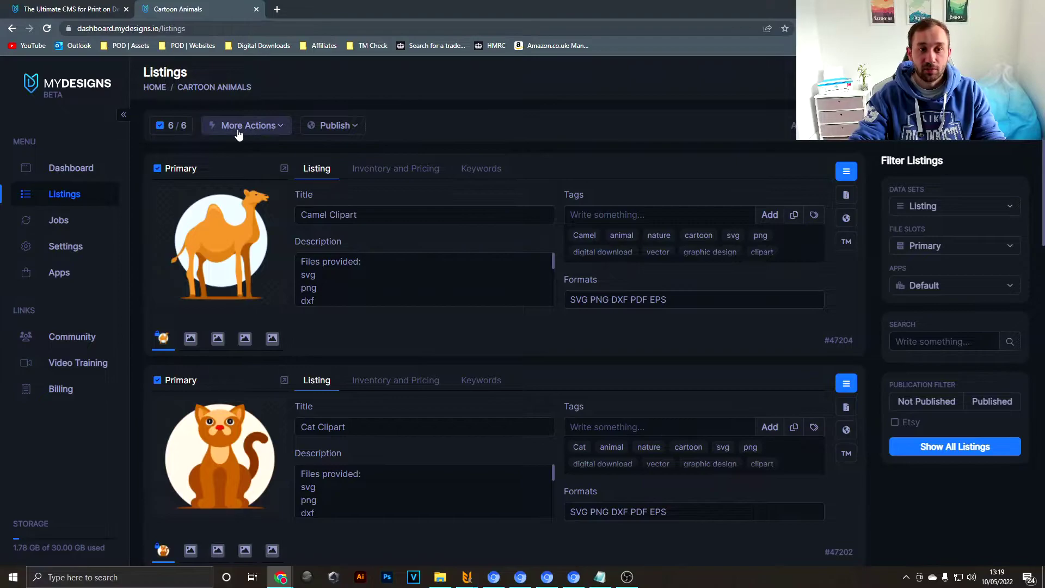
# Start creating mockups for all selected listings and browse the available mockup templates.
pyautogui.click(247, 127)
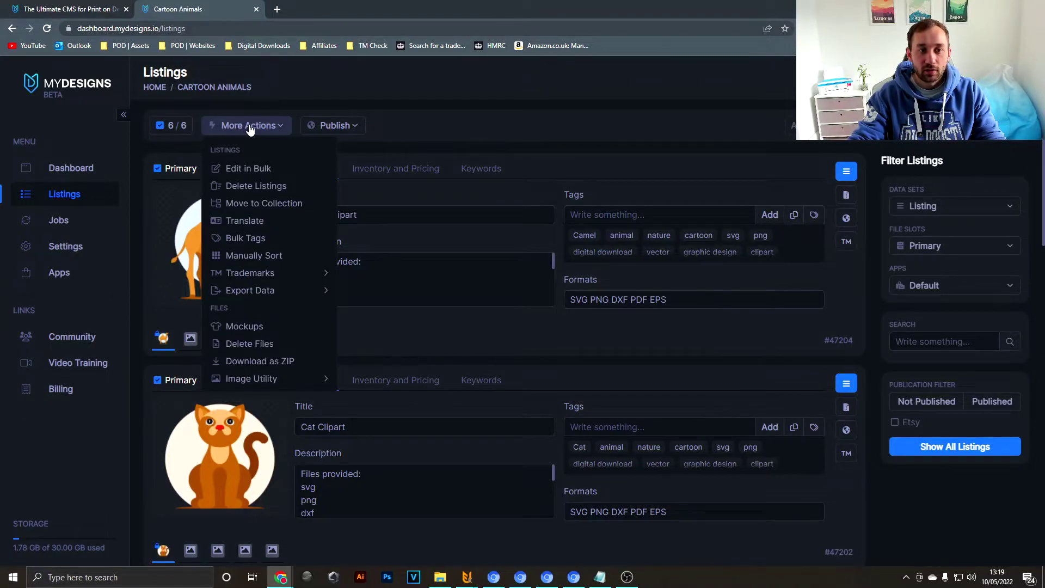
pyautogui.click(269, 328)
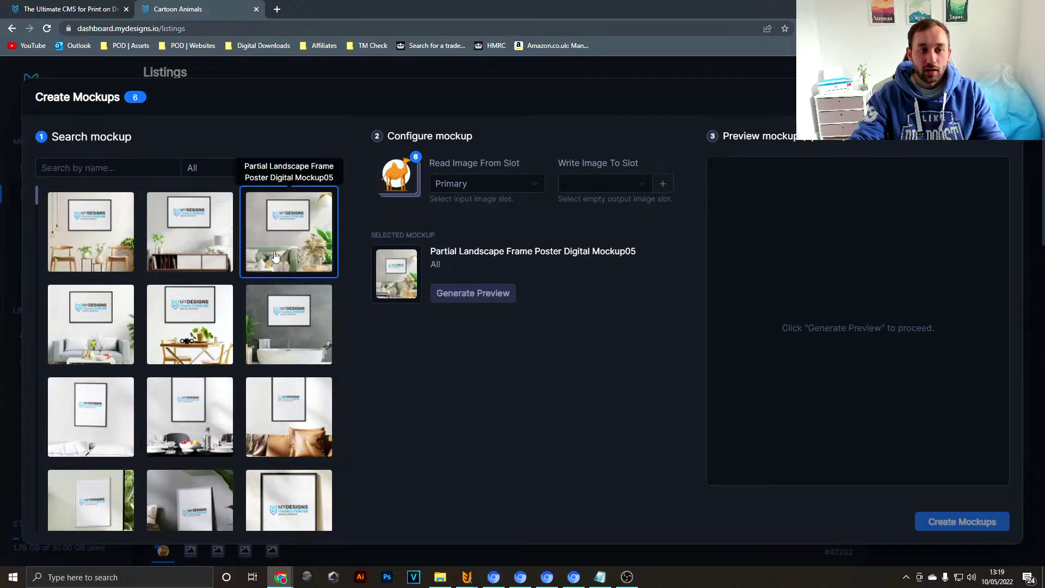
pyautogui.scroll(-6, 275, 256)
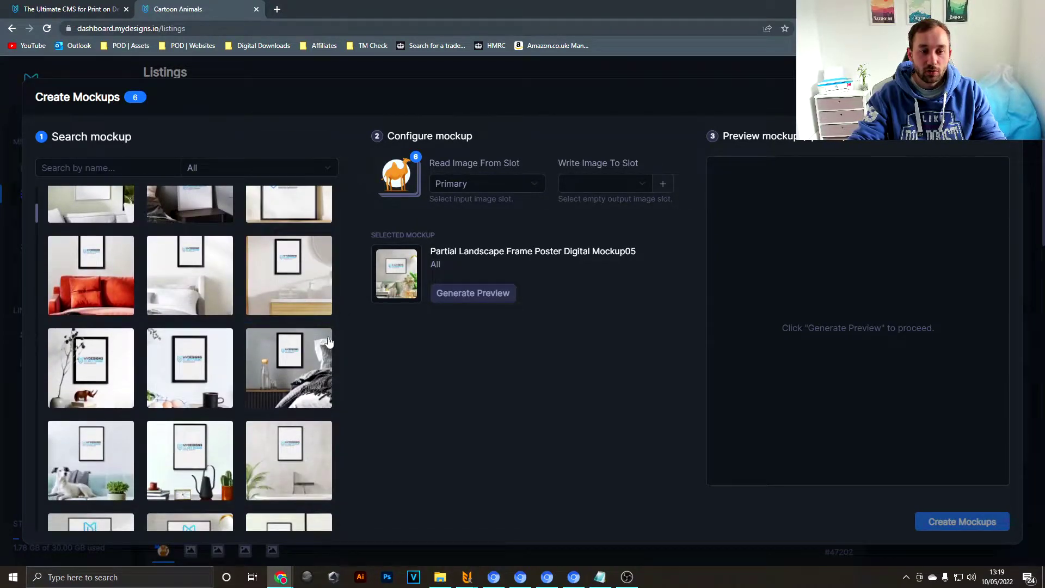
pyautogui.scroll(-5, 326, 353)
pyautogui.scroll(-5, 326, 376)
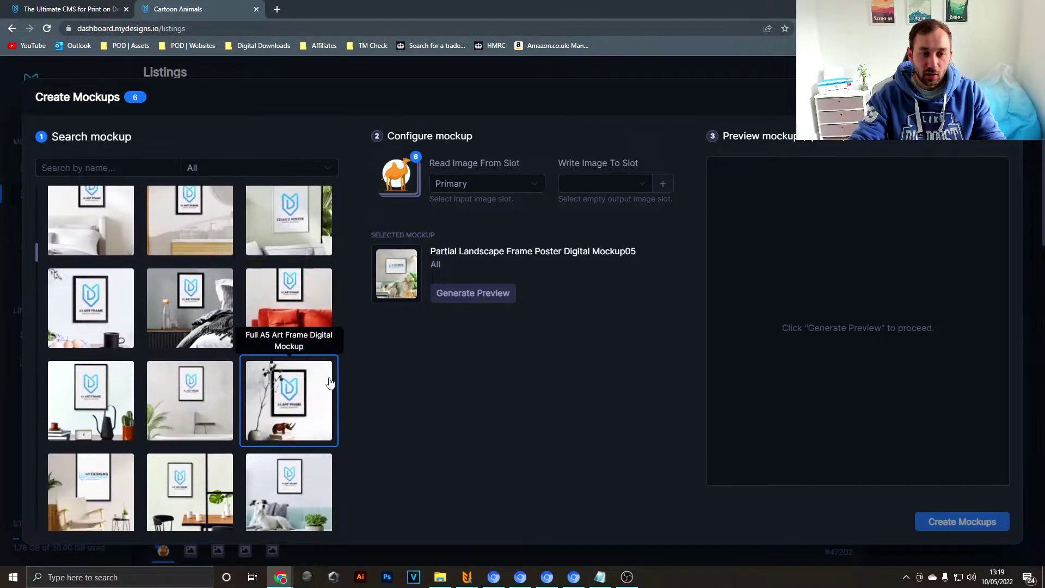
# Browse the Stickers, Digital and Clothing mockup categories and leave the template list filtered to Digital.
pyautogui.click(237, 165)
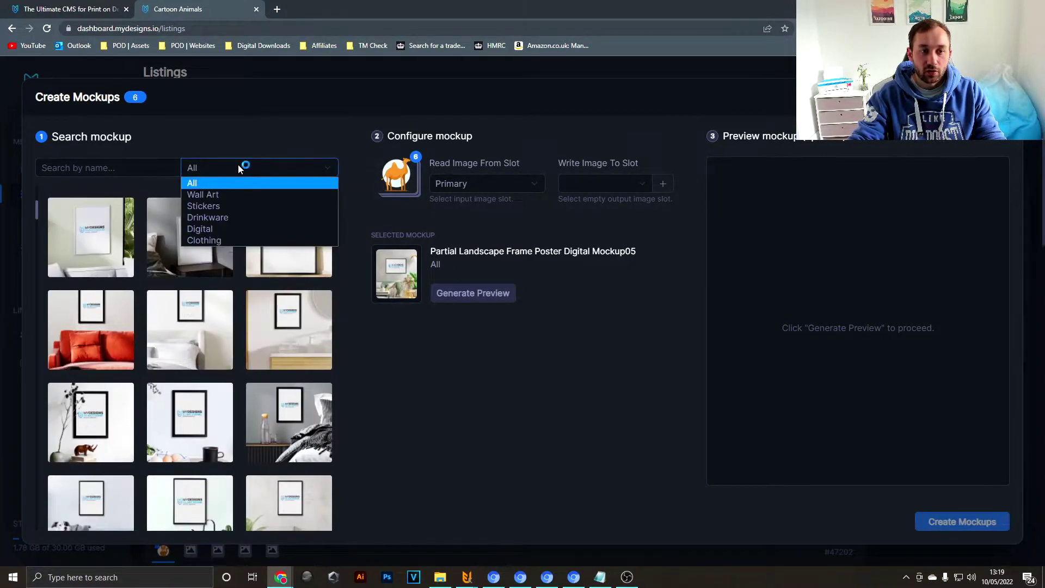
pyautogui.click(247, 207)
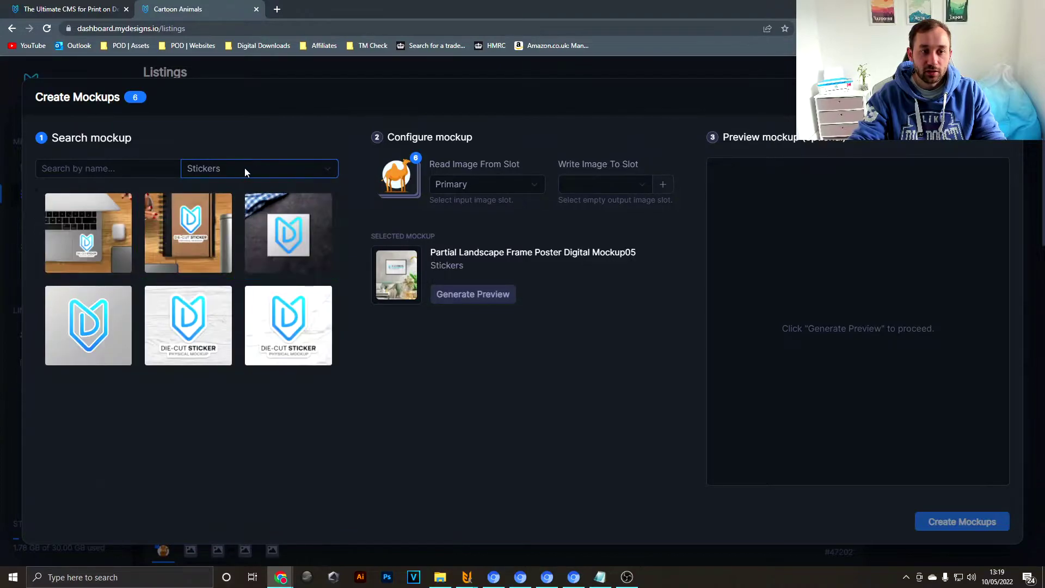
pyautogui.click(241, 168)
pyautogui.click(240, 229)
pyautogui.click(241, 168)
pyautogui.click(237, 240)
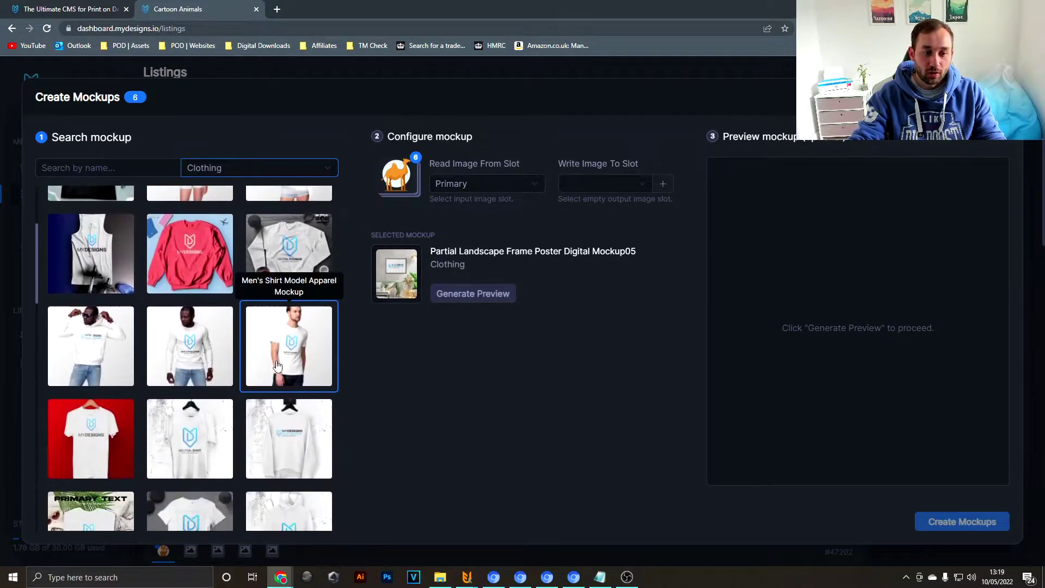
pyautogui.click(285, 166)
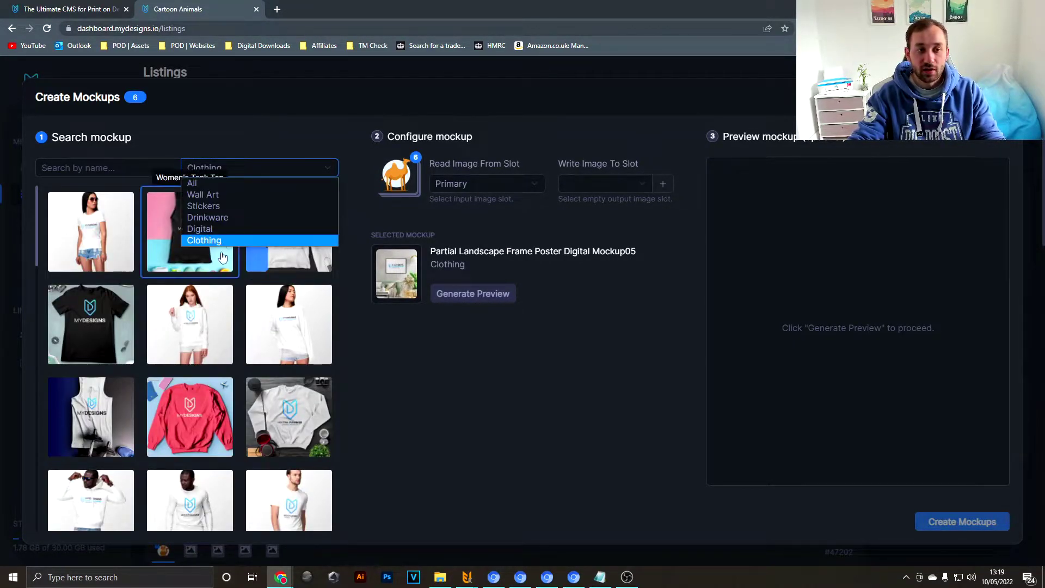
pyautogui.click(218, 227)
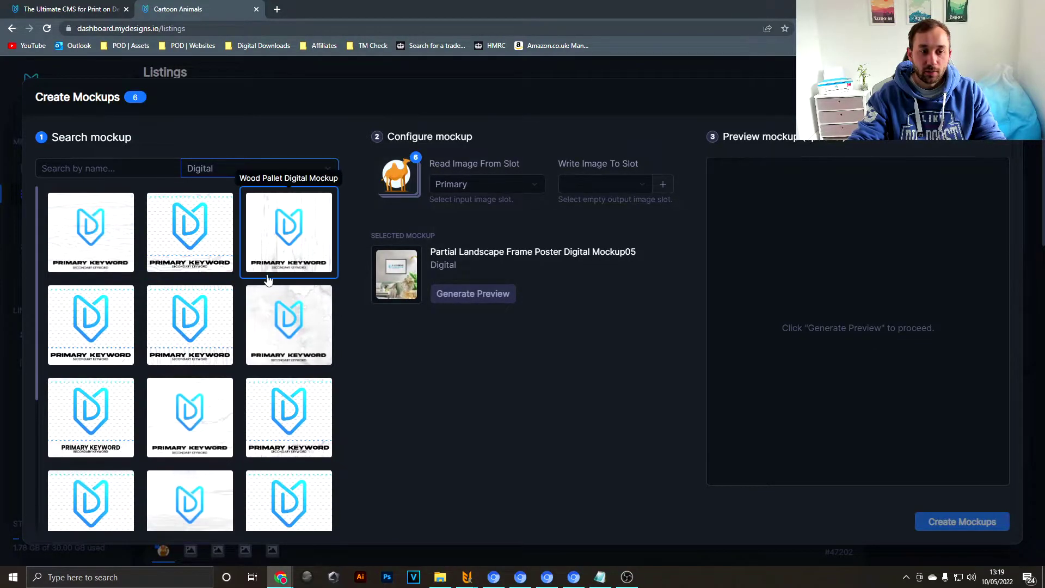
# Choose the Marble Digital Mockup and take its primary keywords from the listing's Title field.
pyautogui.click(207, 409)
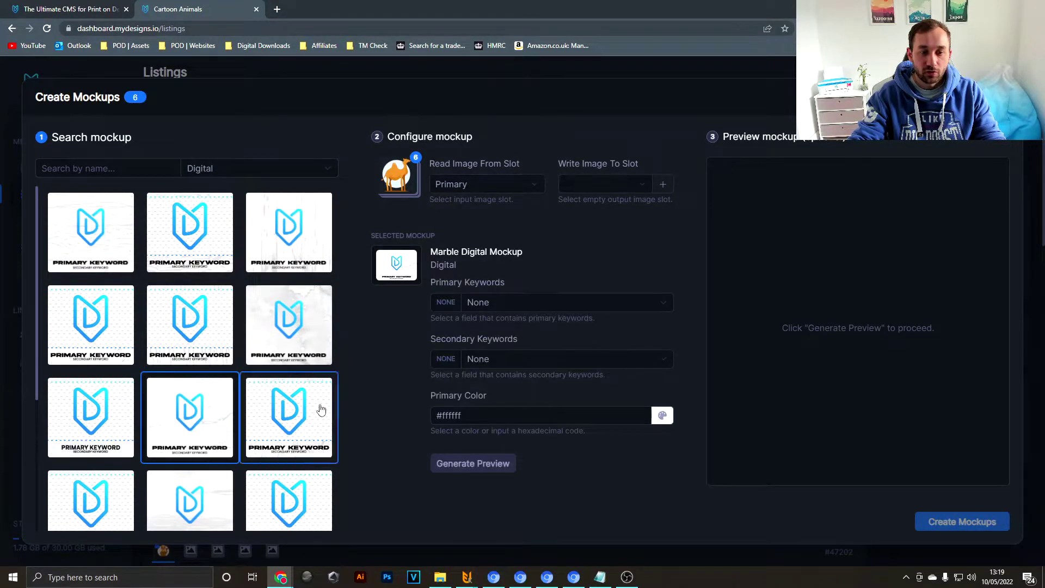
pyautogui.click(501, 301)
pyautogui.click(505, 329)
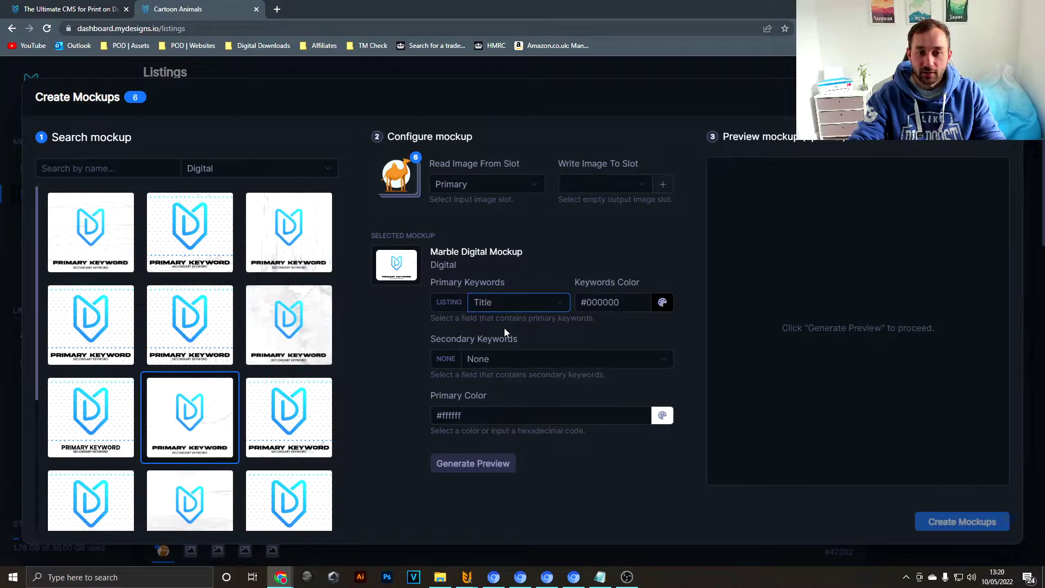
# Look at the keyword colour options and try red (#ff0000) as the mockup's primary colour.
pyautogui.click(663, 302)
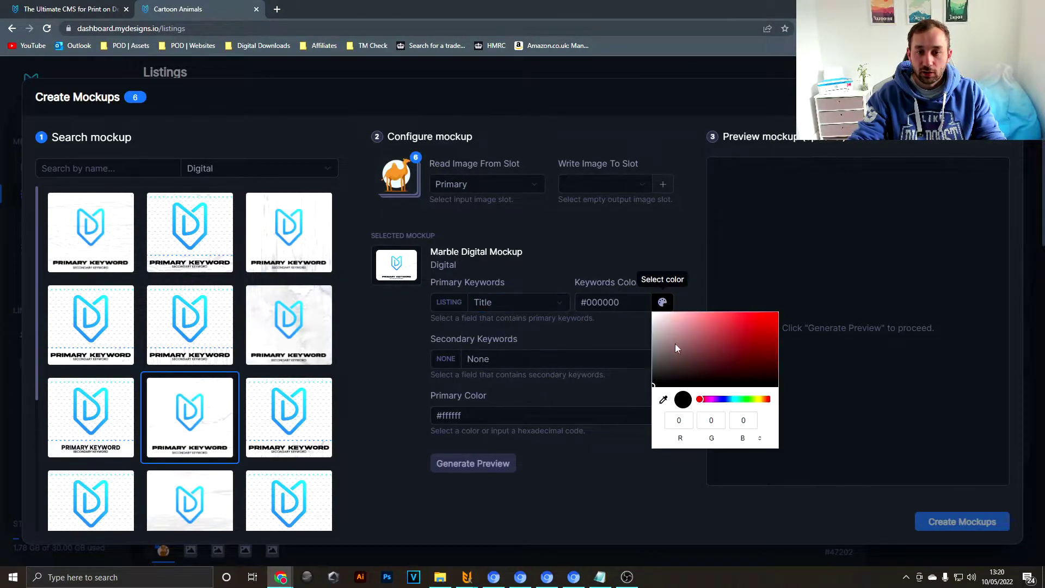
pyautogui.click(611, 262)
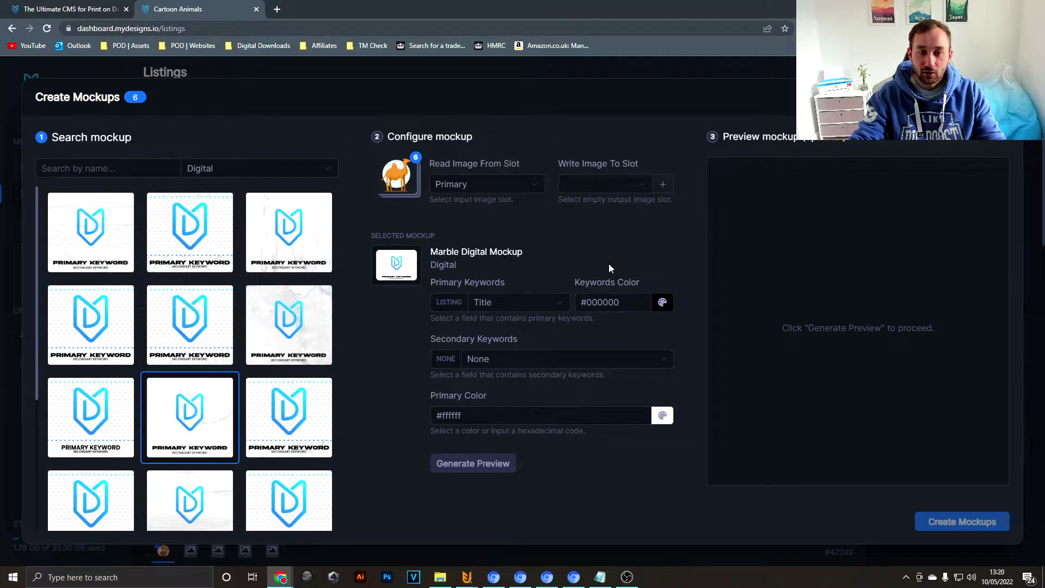
pyautogui.click(661, 415)
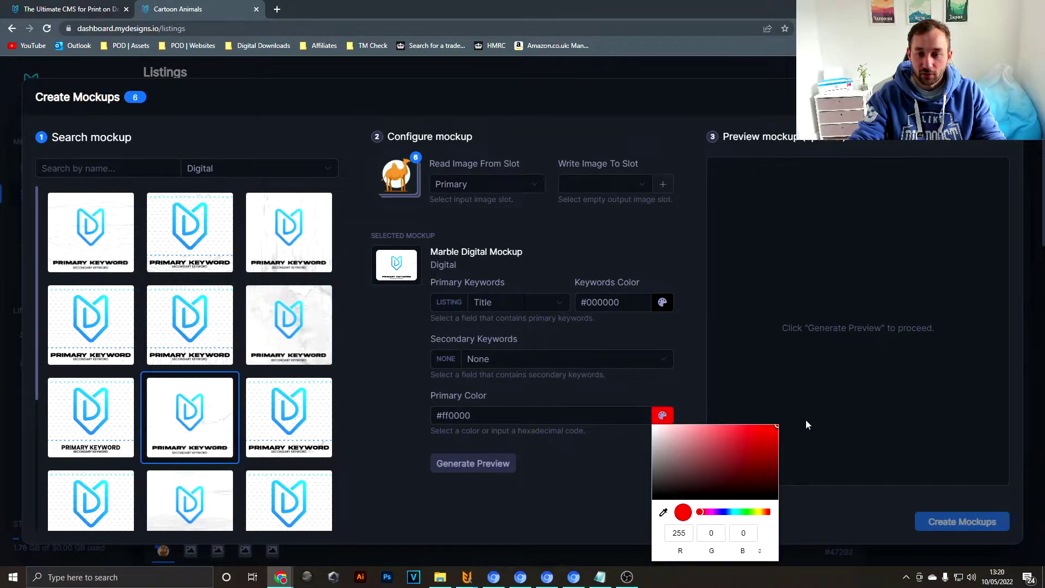
# Take the mockup's secondary keywords from the listing's Formats field and write the images to the Mockup 1 slot.
pyautogui.click(491, 358)
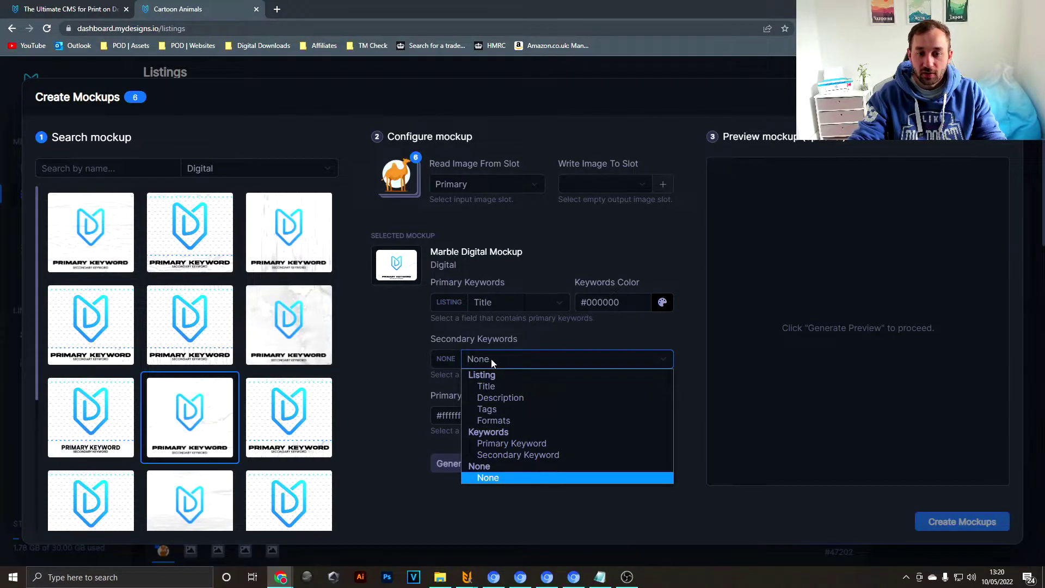
pyautogui.click(513, 419)
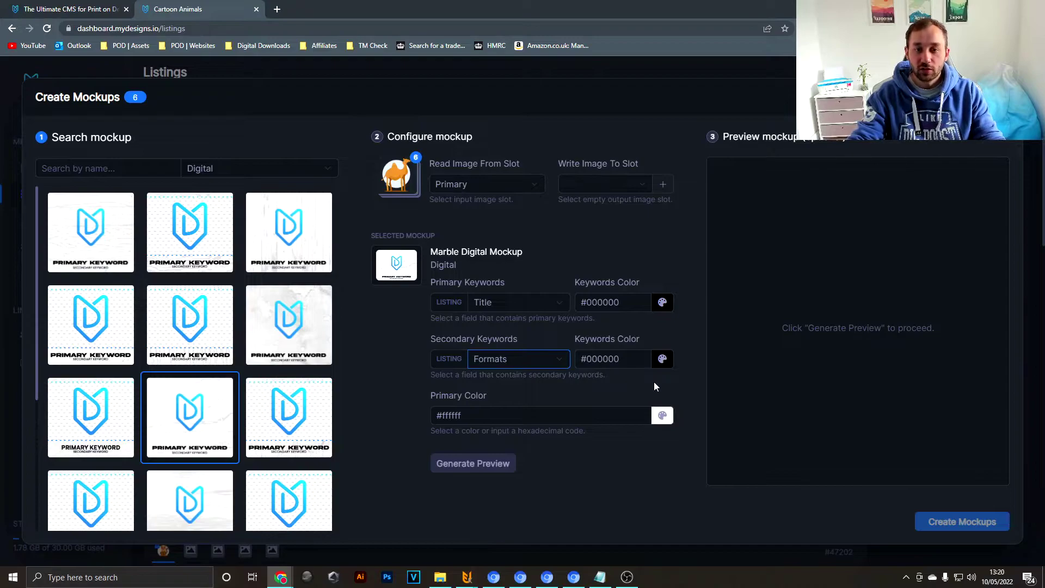
pyautogui.click(604, 184)
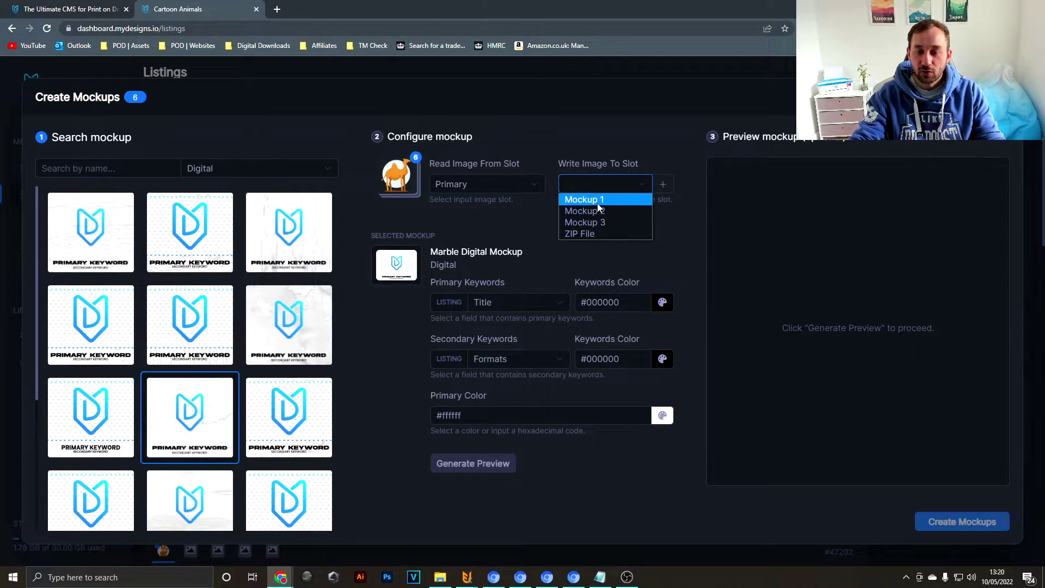
pyautogui.click(603, 201)
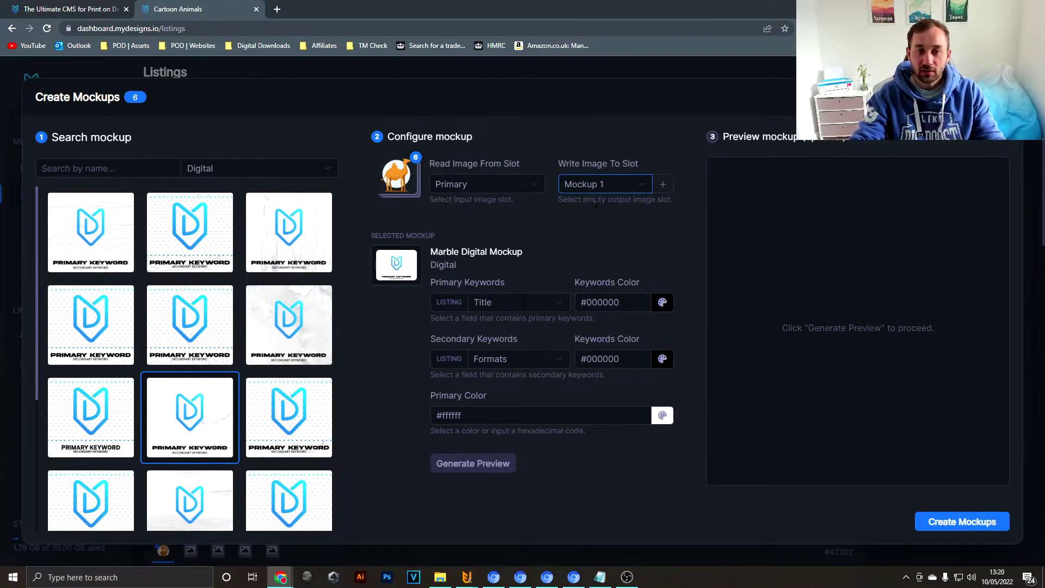
# Generate a preview of the Marble mockup and review the field options available for secondary keywords.
pyautogui.click(468, 463)
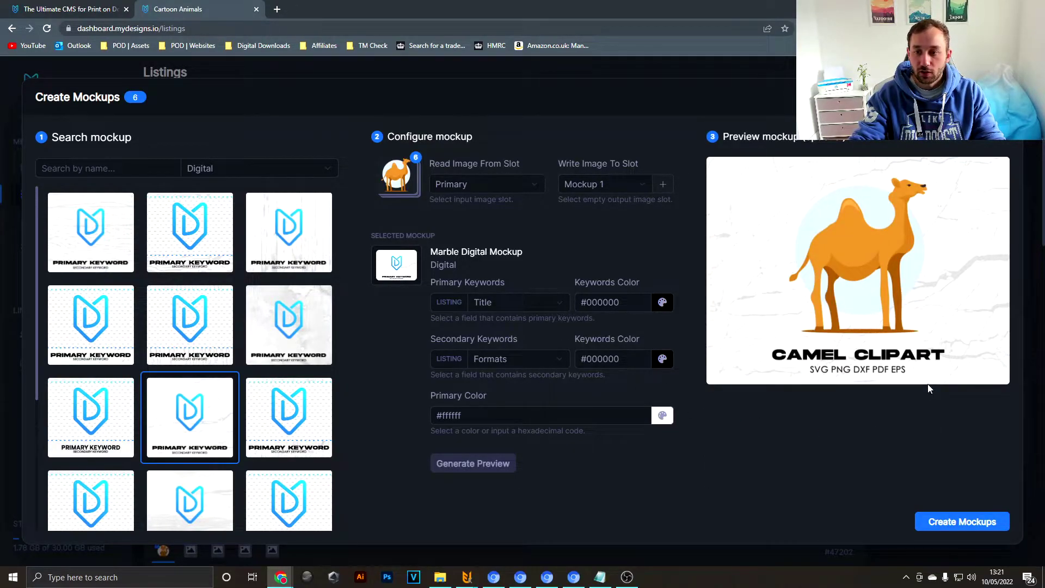
pyautogui.click(514, 359)
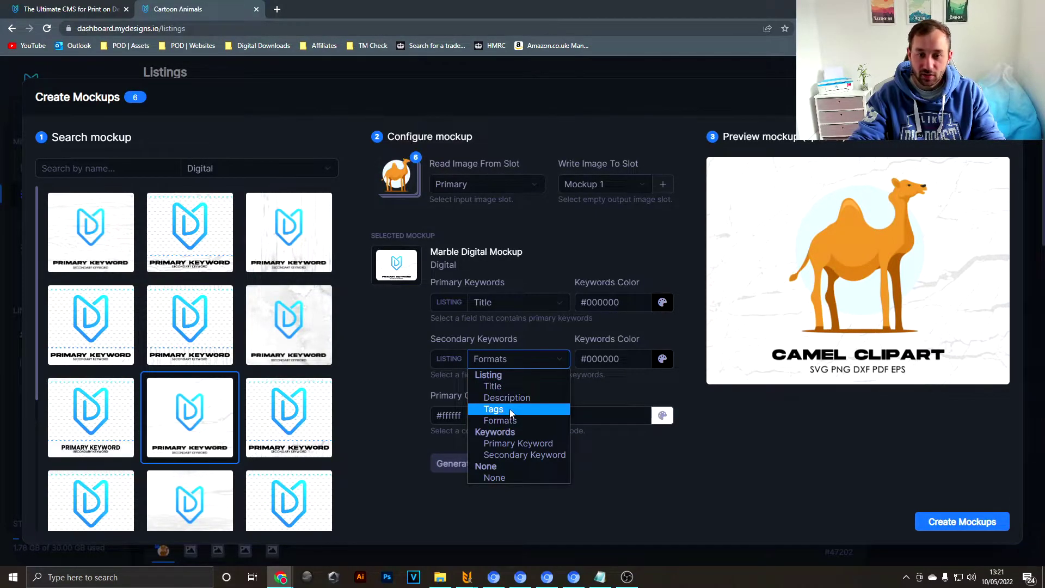
pyautogui.click(807, 432)
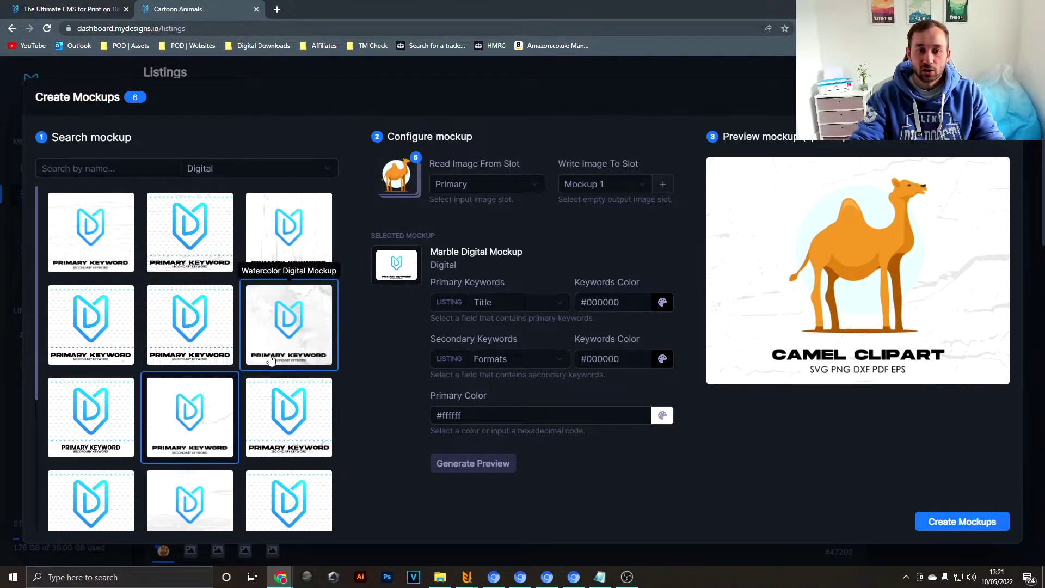
# Switch to the Canvas Digital Mockup, preview it and create the mockups for all selected listings.
pyautogui.scroll(-1, 261, 304)
pyautogui.scroll(-2, 121, 368)
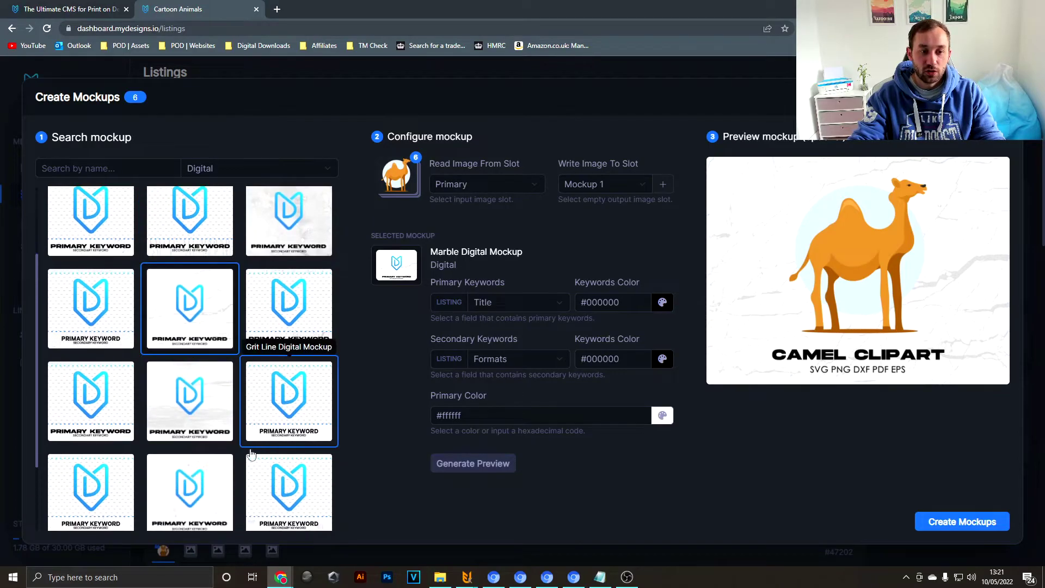
pyautogui.click(187, 435)
pyautogui.click(472, 464)
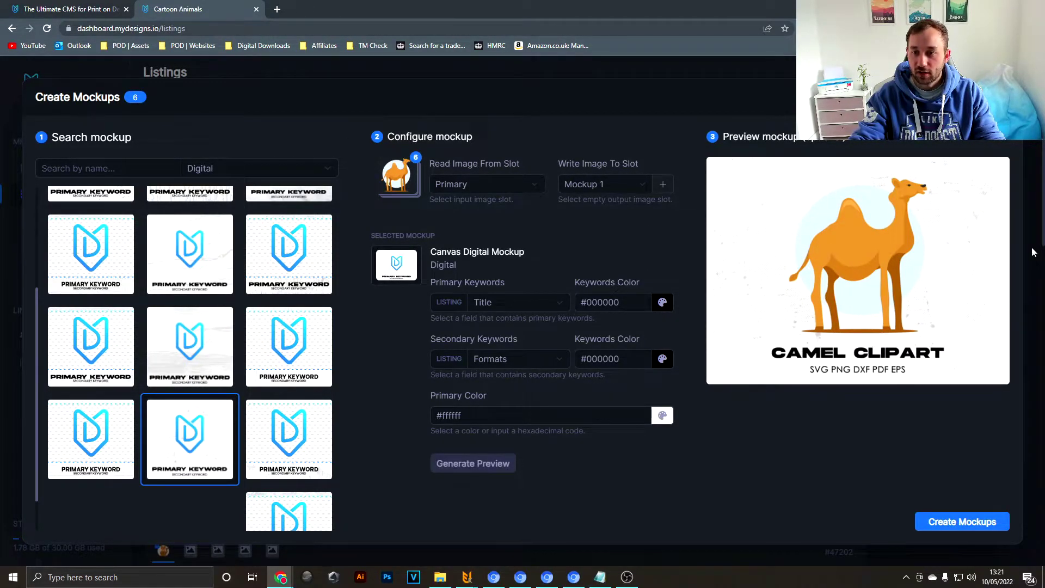
pyautogui.click(969, 526)
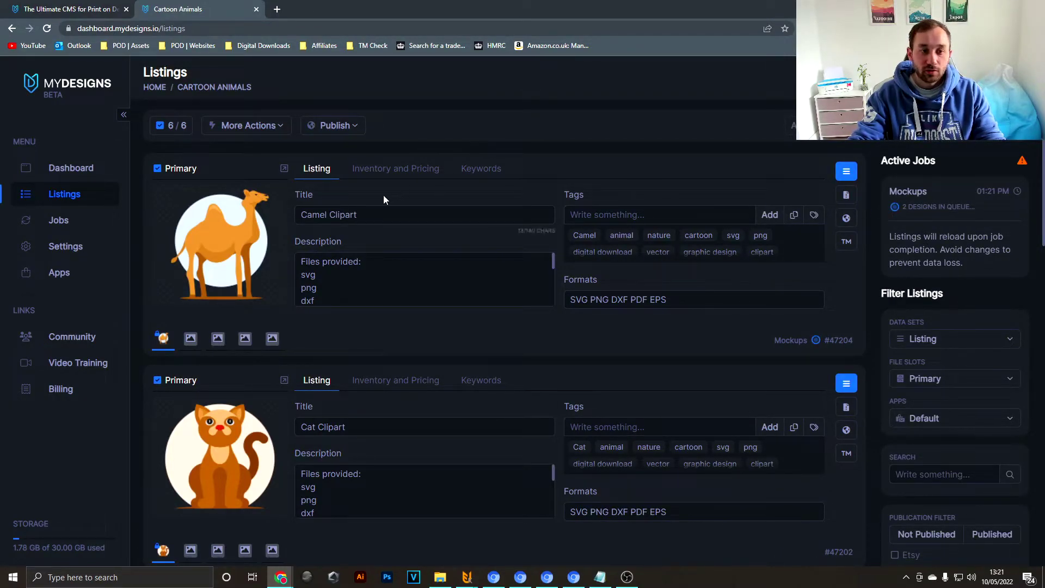
# Show the Mockup 1 file slot on the listings and check the generated mockups for each animal.
pyautogui.scroll(-2, 939, 174)
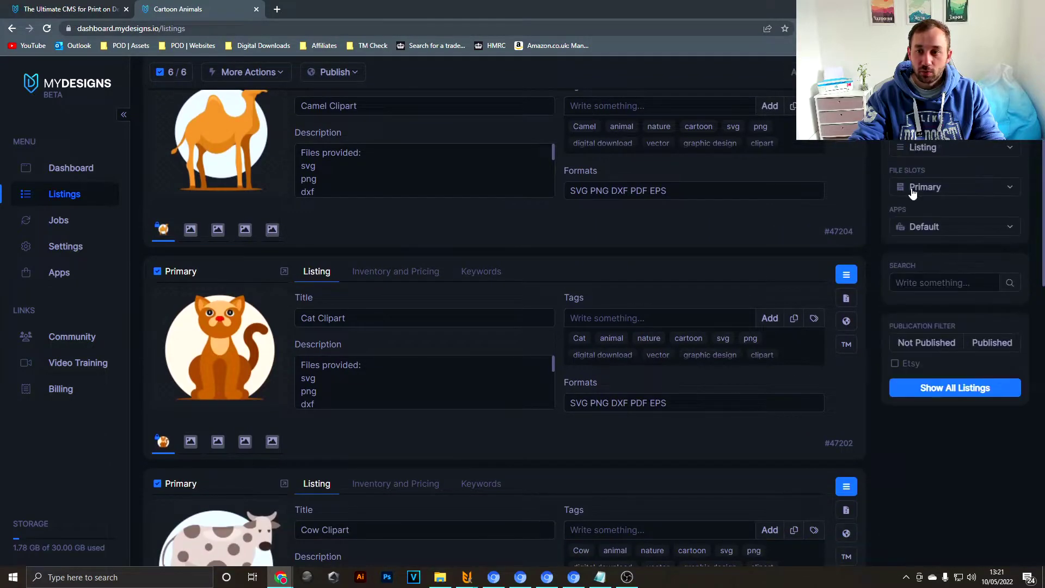
pyautogui.scroll(2, 357, 308)
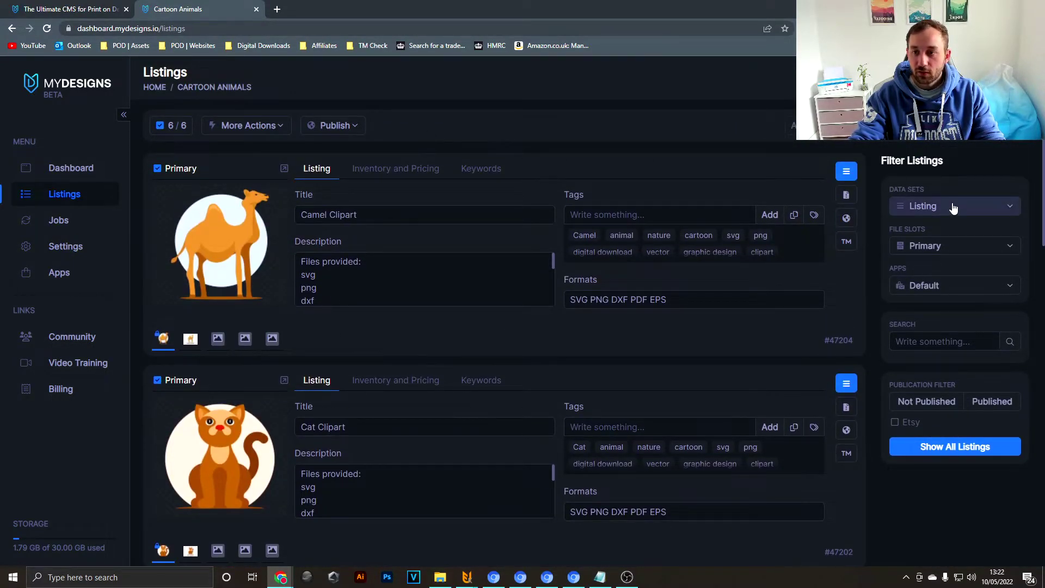
pyautogui.click(927, 246)
pyautogui.click(947, 296)
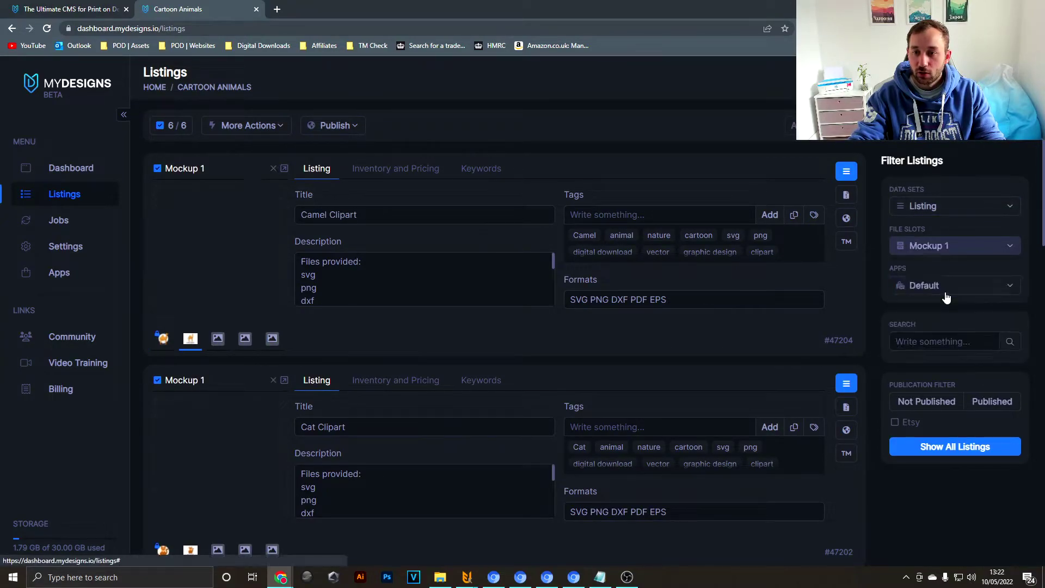
pyautogui.scroll(-1, 358, 271)
pyautogui.scroll(-2, 358, 270)
pyautogui.scroll(-4, 354, 335)
pyautogui.scroll(4, 354, 335)
# Start another mockup batch for all selected listings and choose the Partial Framed Poster Digital Mockup 15.
pyautogui.click(266, 128)
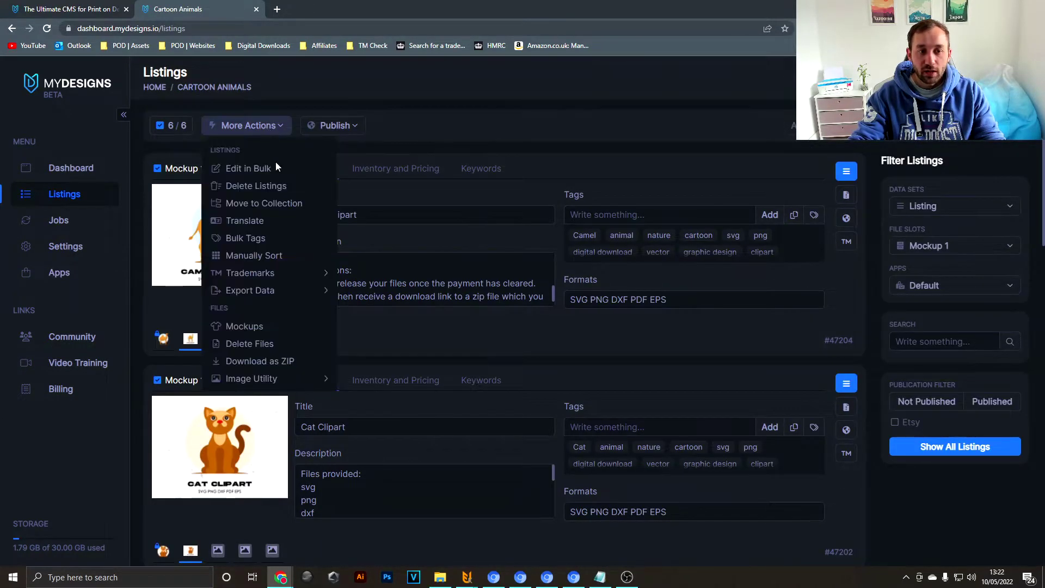
pyautogui.click(294, 329)
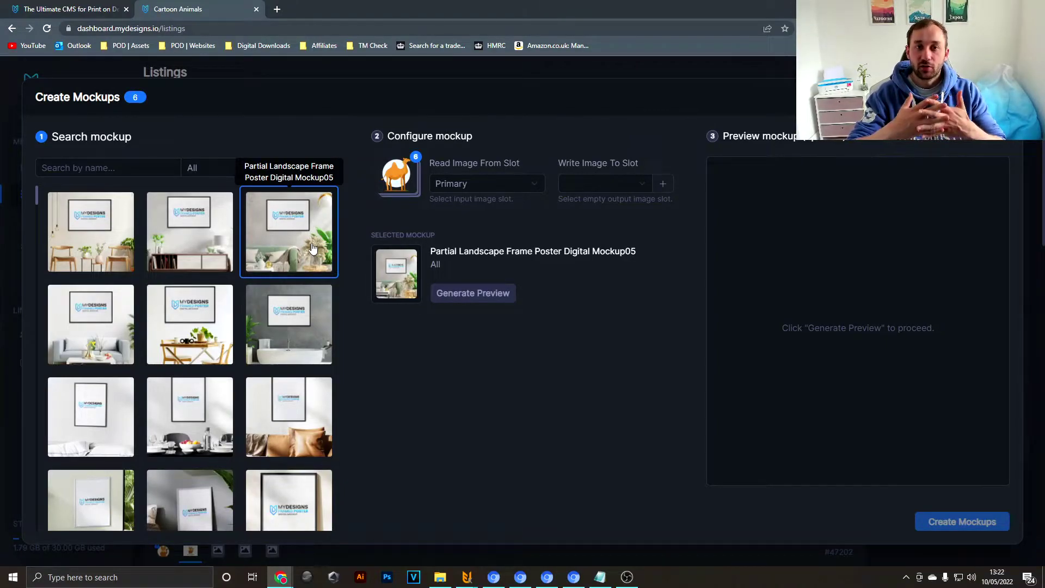
pyautogui.scroll(-3, 313, 250)
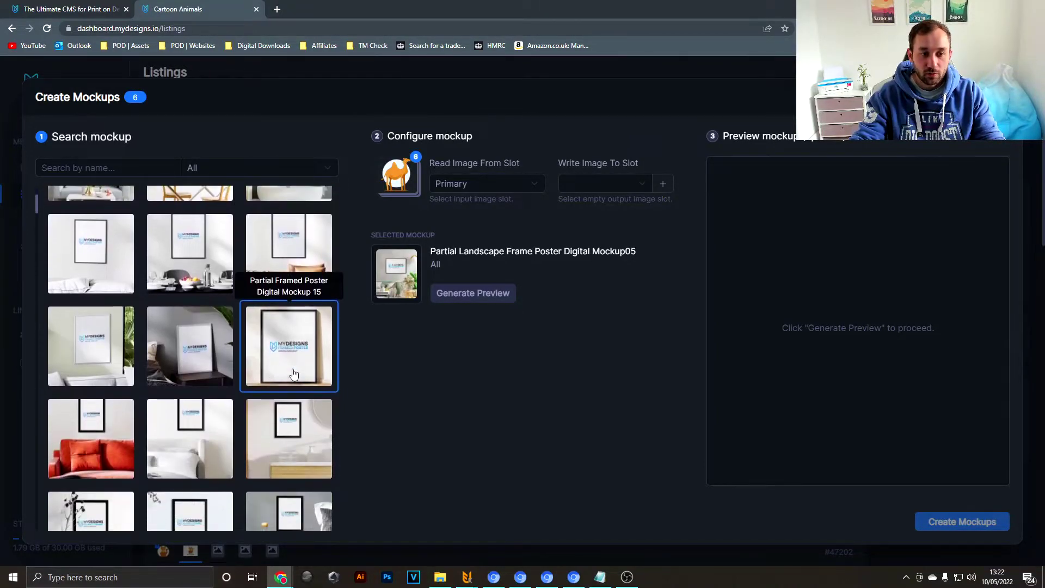
pyautogui.scroll(-2, 299, 417)
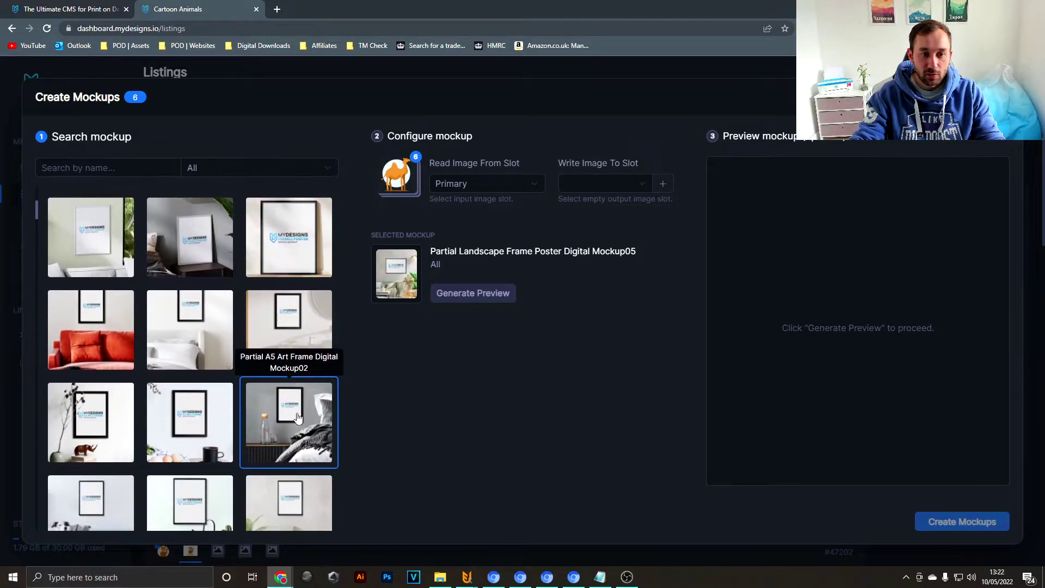
pyautogui.click(293, 249)
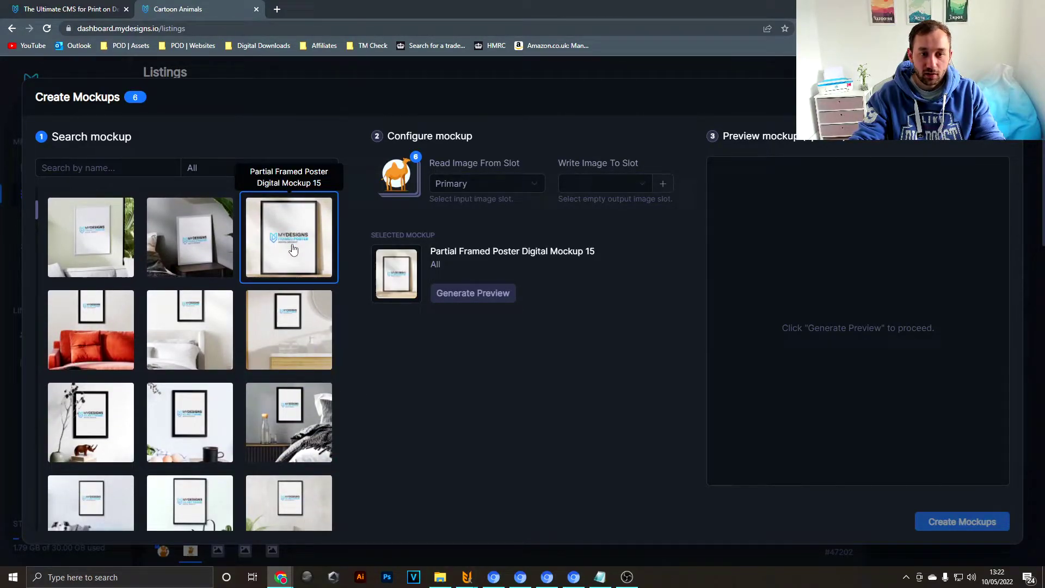
# Generate a preview of the framed poster mockup and set its output image slot to Mockup 2.
pyautogui.click(457, 298)
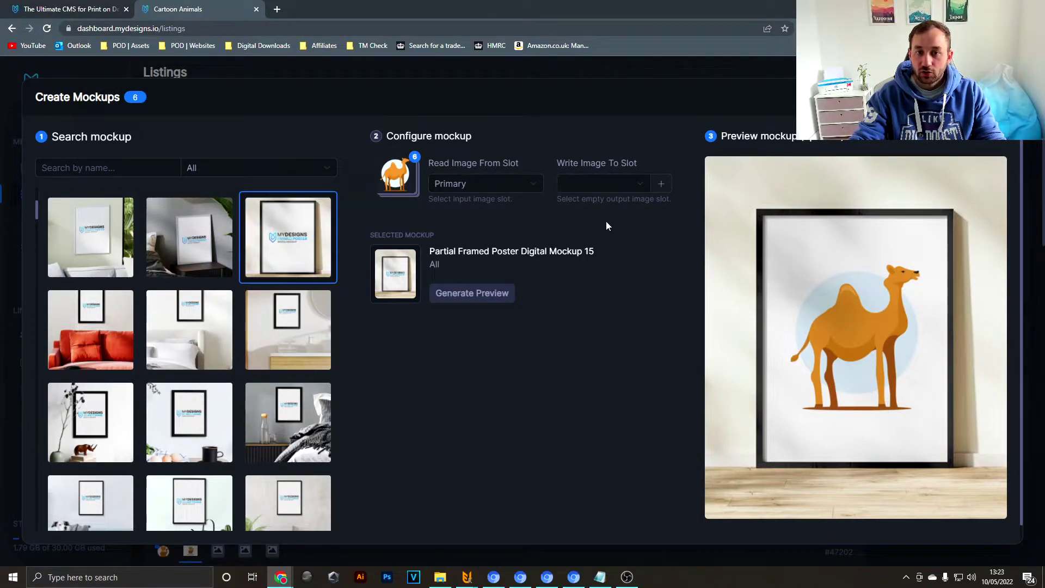
pyautogui.click(608, 186)
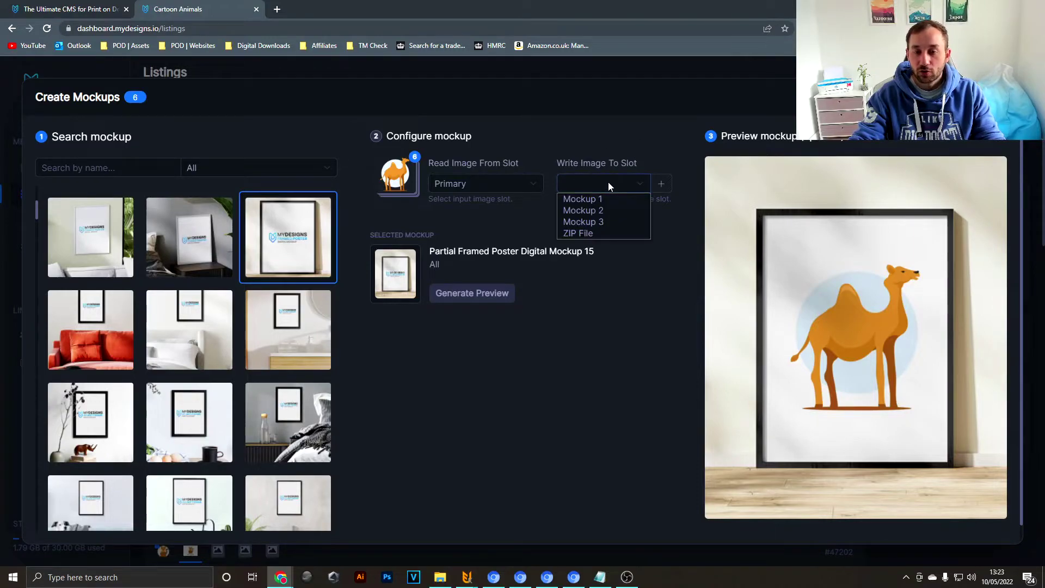
pyautogui.click(602, 217)
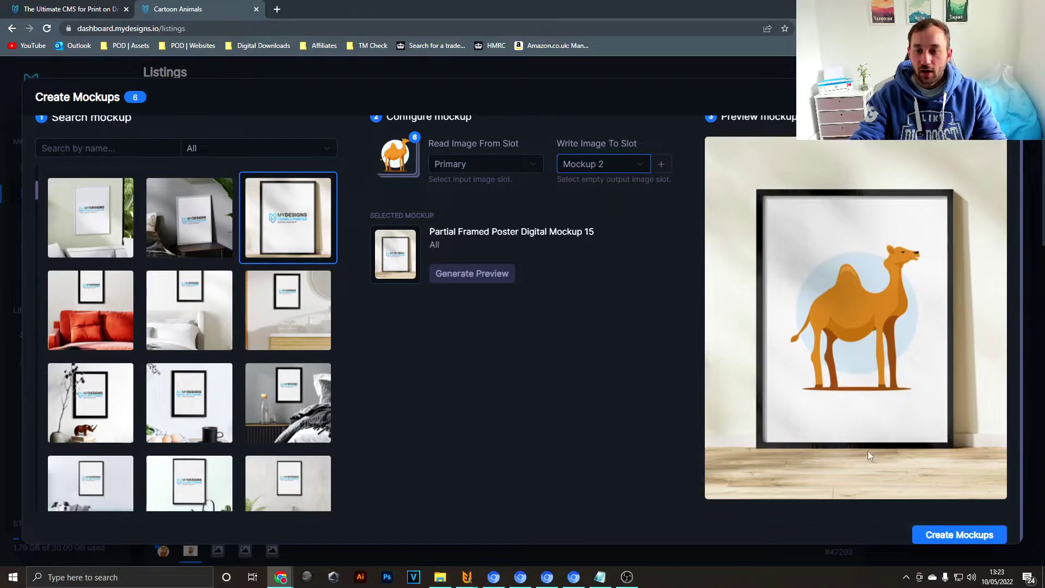
# Create the framed poster mockups for all selected listings and choose the Clothing mockup Travel T-Shirt (editable color) for another batch.
pyautogui.click(946, 534)
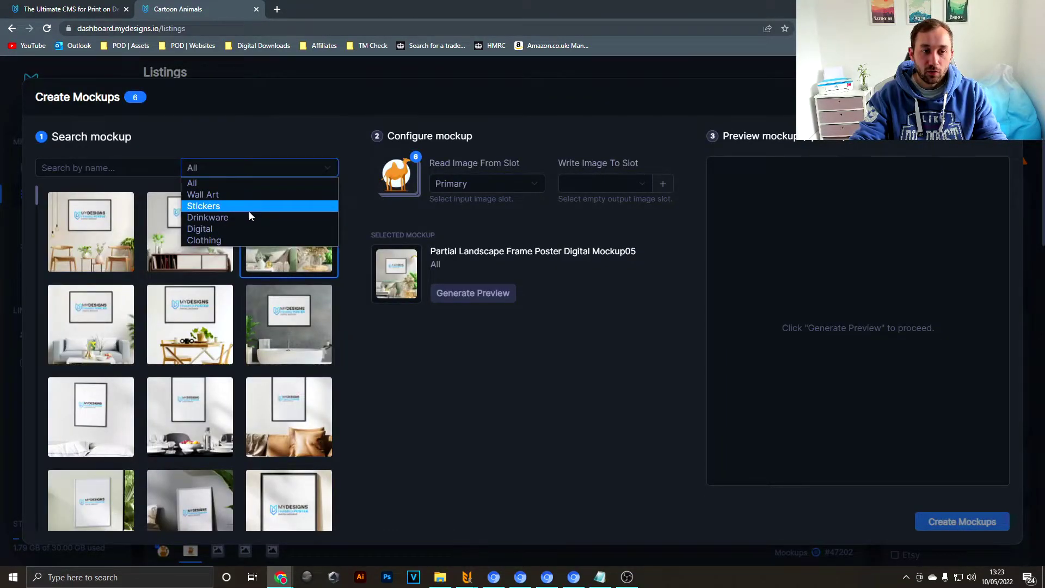
pyautogui.click(241, 238)
pyautogui.click(133, 334)
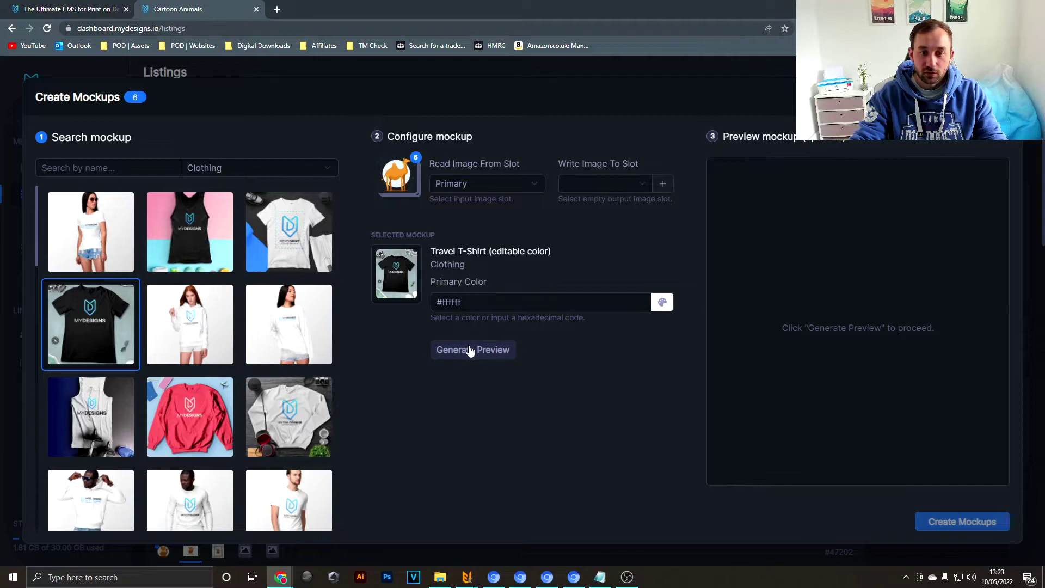
# Preview the T-shirt mockup in #ffffff, set its output image slot to Mockup 3 and create the mockups for all selected listings.
pyautogui.click(662, 302)
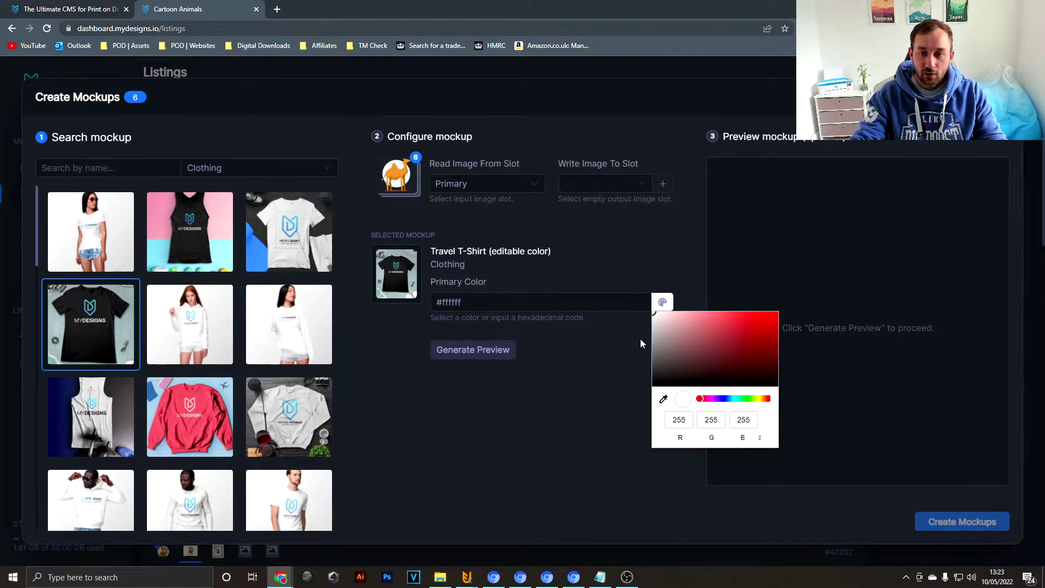
pyautogui.click(642, 391)
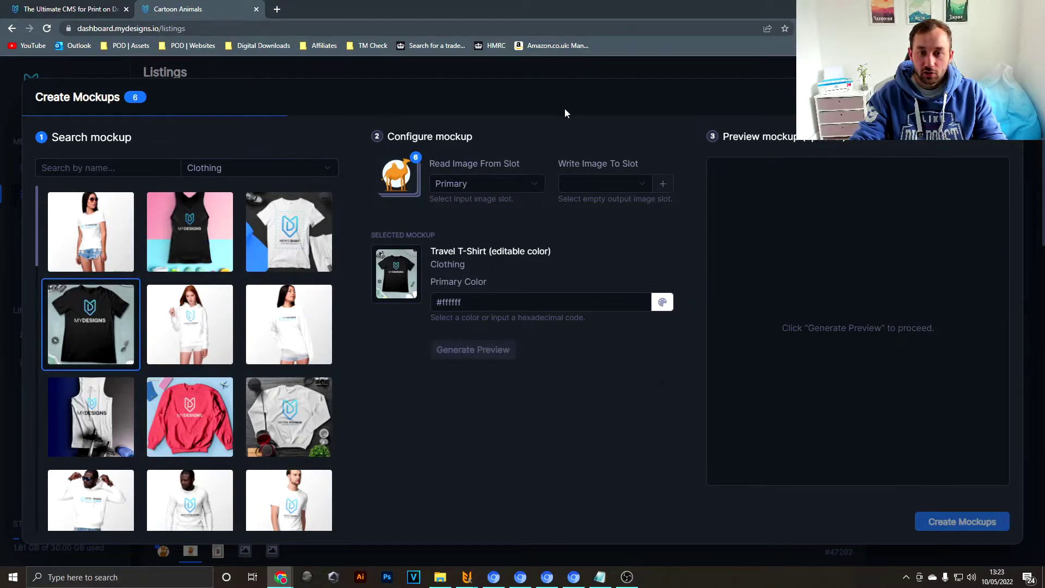
pyautogui.click(619, 184)
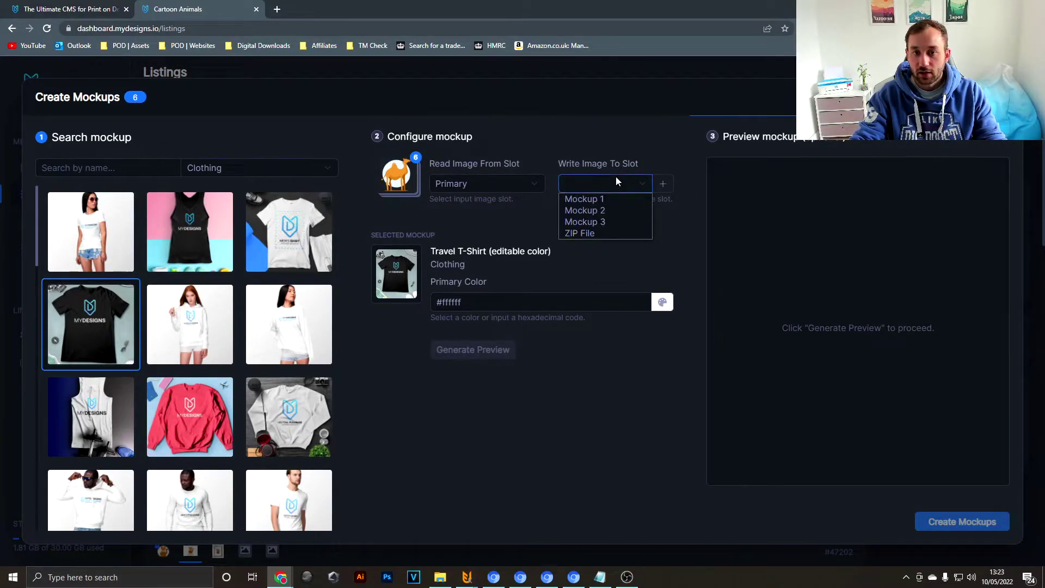
pyautogui.click(619, 220)
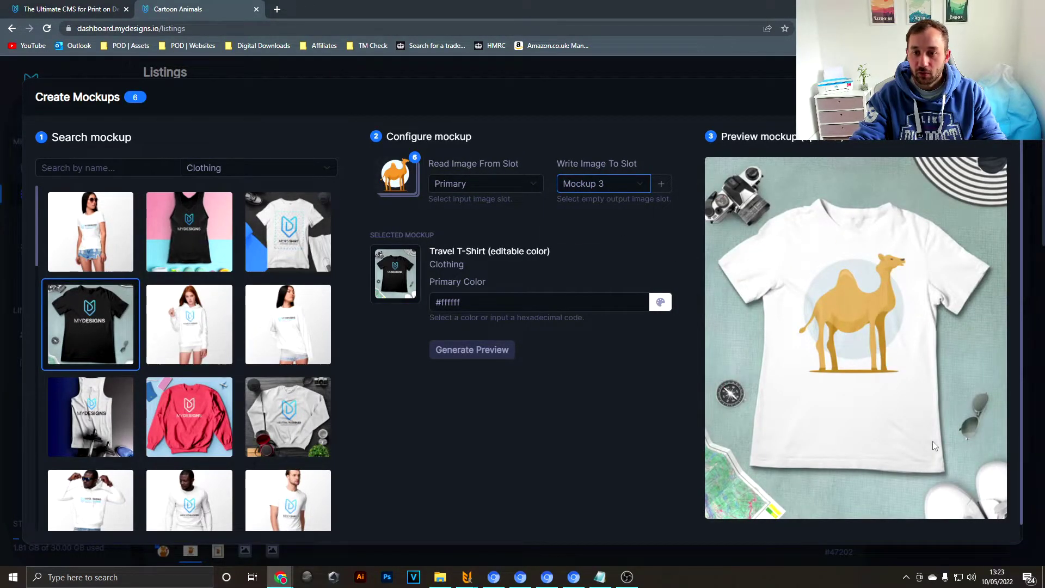
pyautogui.scroll(-1, 932, 442)
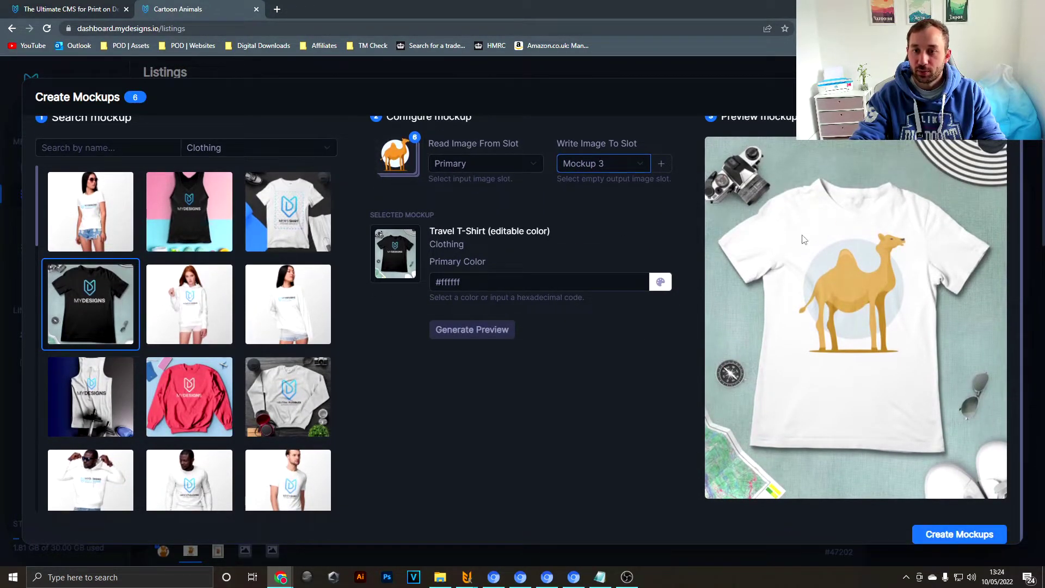
pyautogui.click(945, 534)
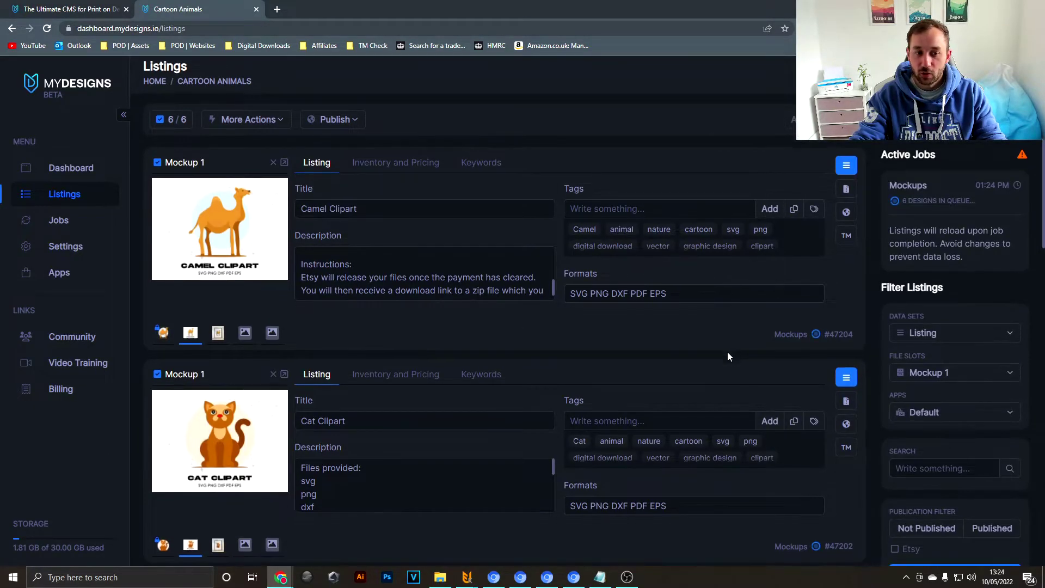
# Show the Mockup 2 file slot on the listings and check the framed poster mockup of each animal.
pyautogui.scroll(-1, 728, 356)
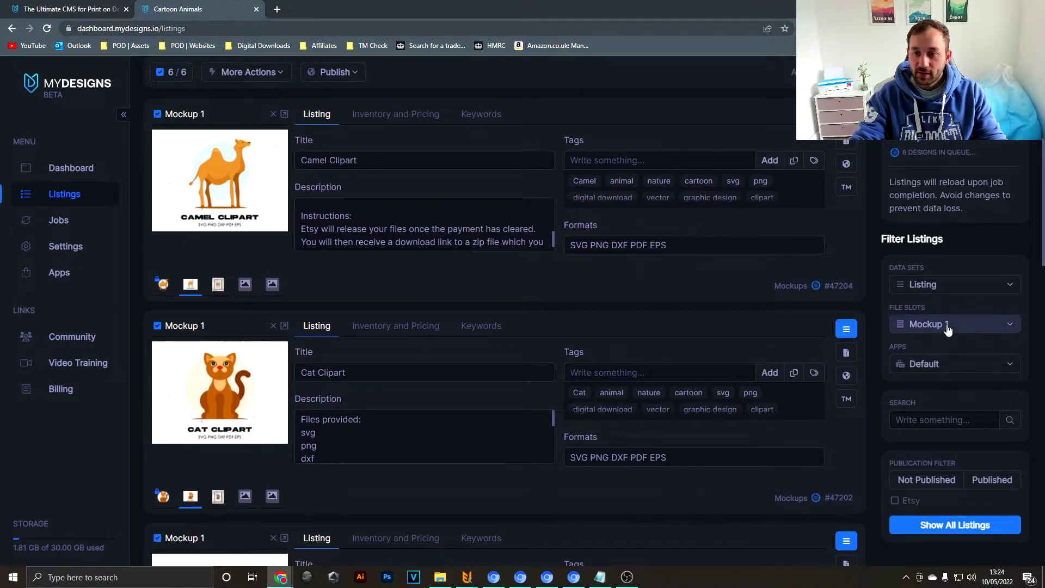
pyautogui.click(947, 326)
pyautogui.click(936, 381)
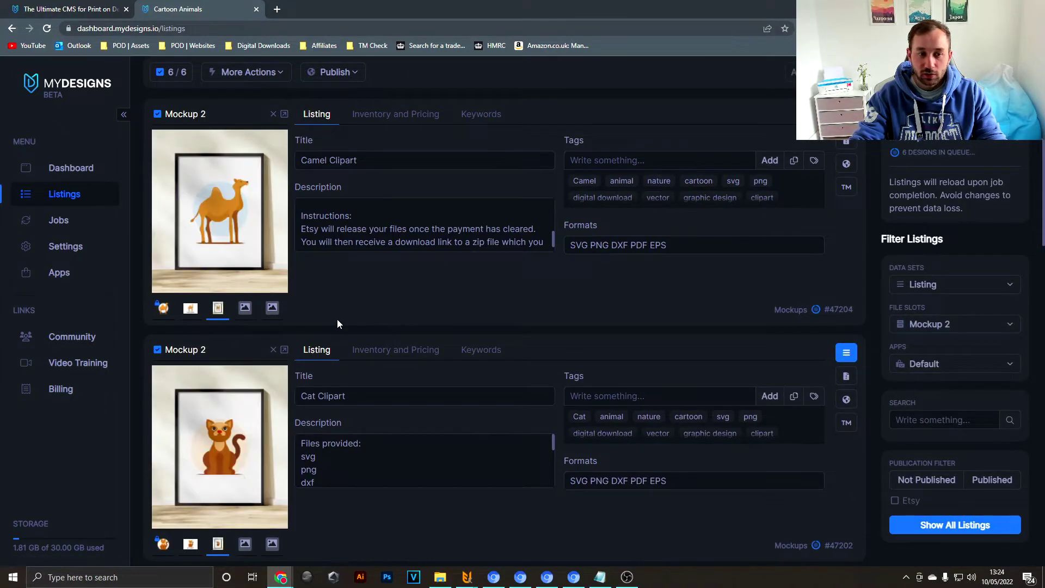
pyautogui.scroll(-5, 311, 277)
pyautogui.scroll(-12, 308, 253)
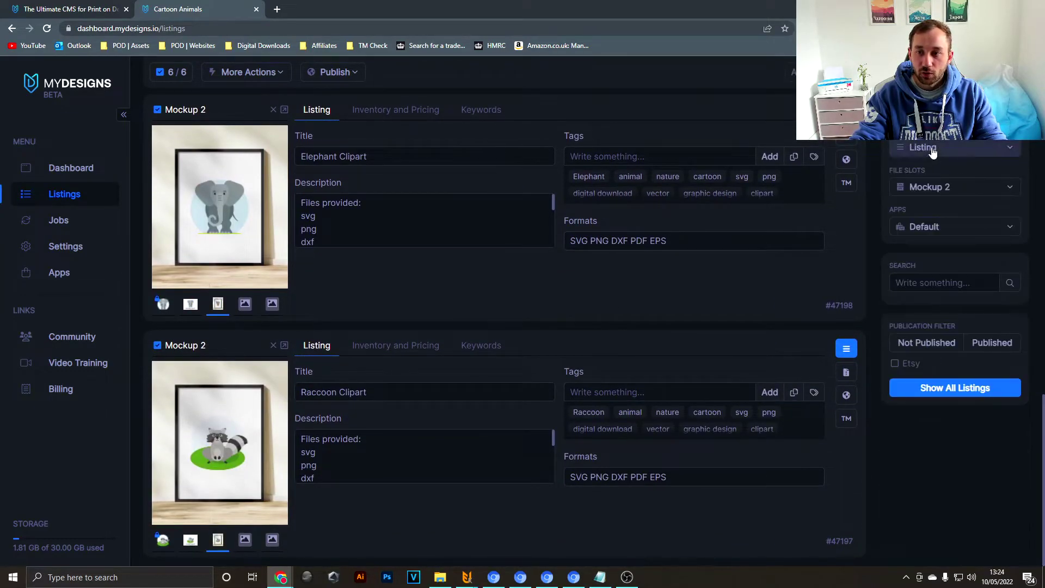
# Show the Mockup 3 file slot on the listings and check the T-shirt mockups.
pyautogui.click(949, 192)
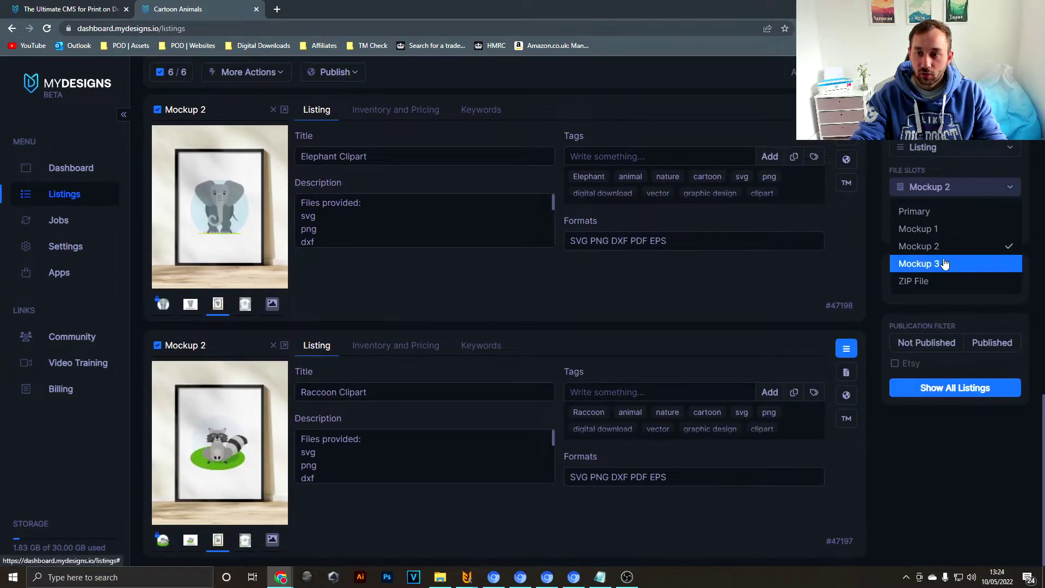
pyautogui.click(918, 263)
pyautogui.scroll(10, 294, 351)
pyautogui.scroll(5, 298, 357)
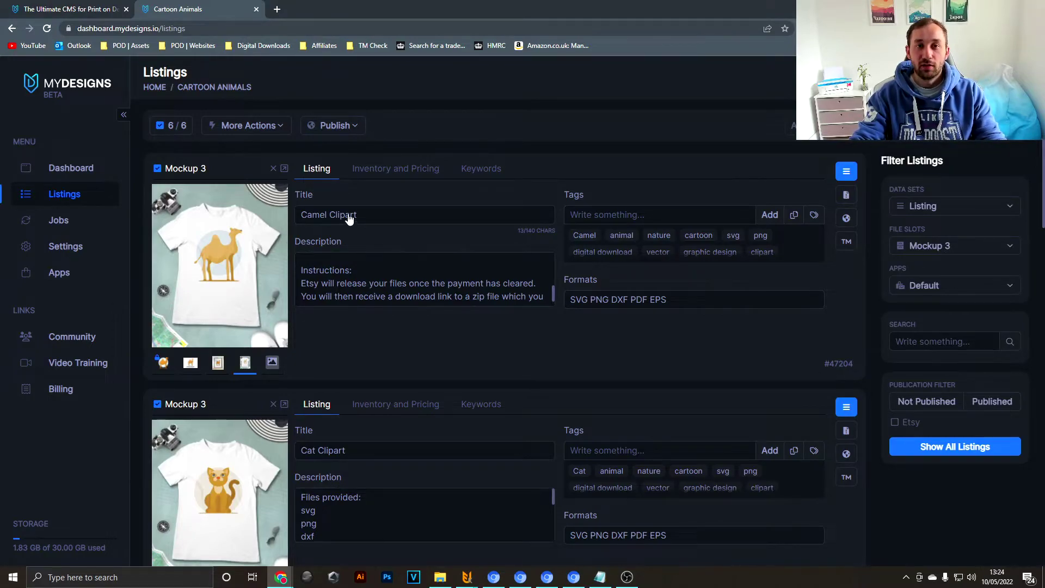
# Start a bulk edit of all selected listings with the Title field and the Add to end action.
pyautogui.click(366, 217)
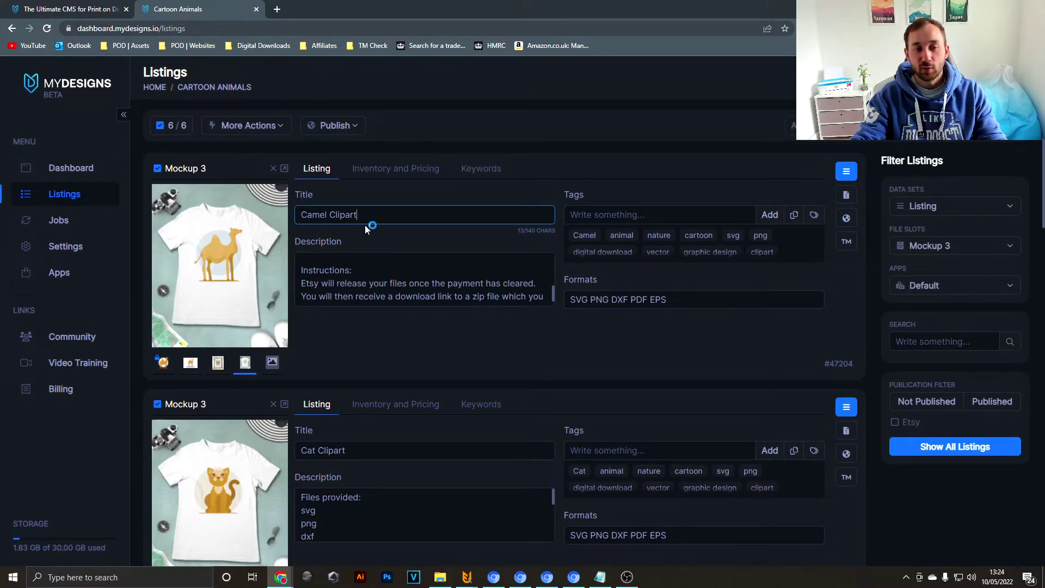
pyautogui.click(254, 130)
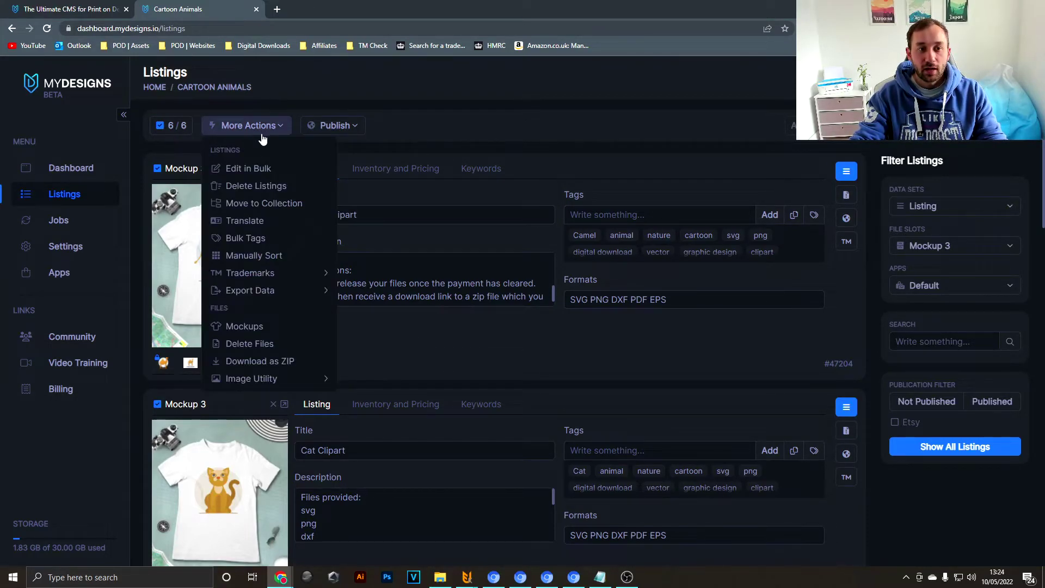
pyautogui.click(233, 172)
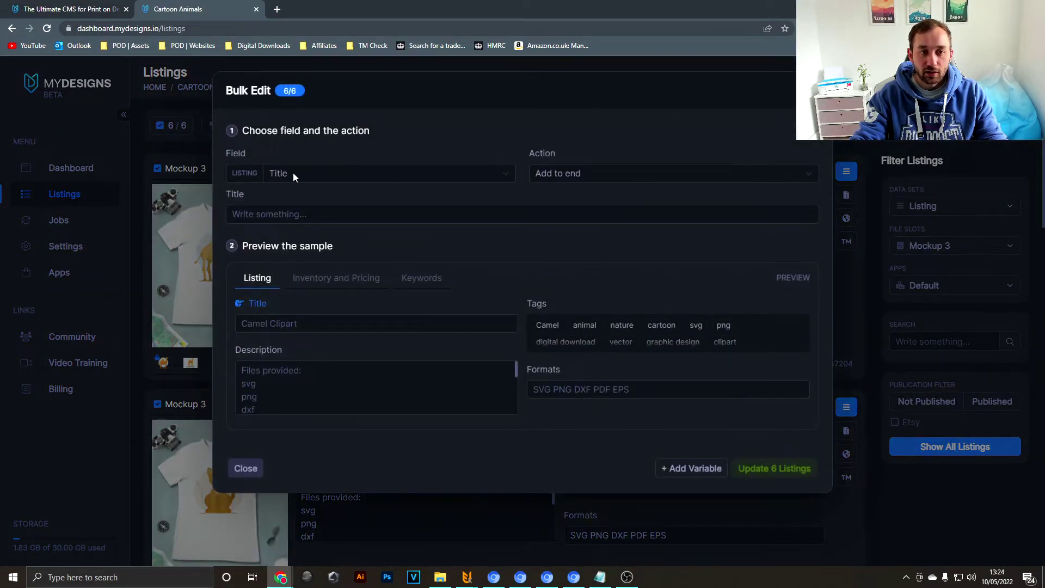
pyautogui.click(314, 182)
pyautogui.click(326, 179)
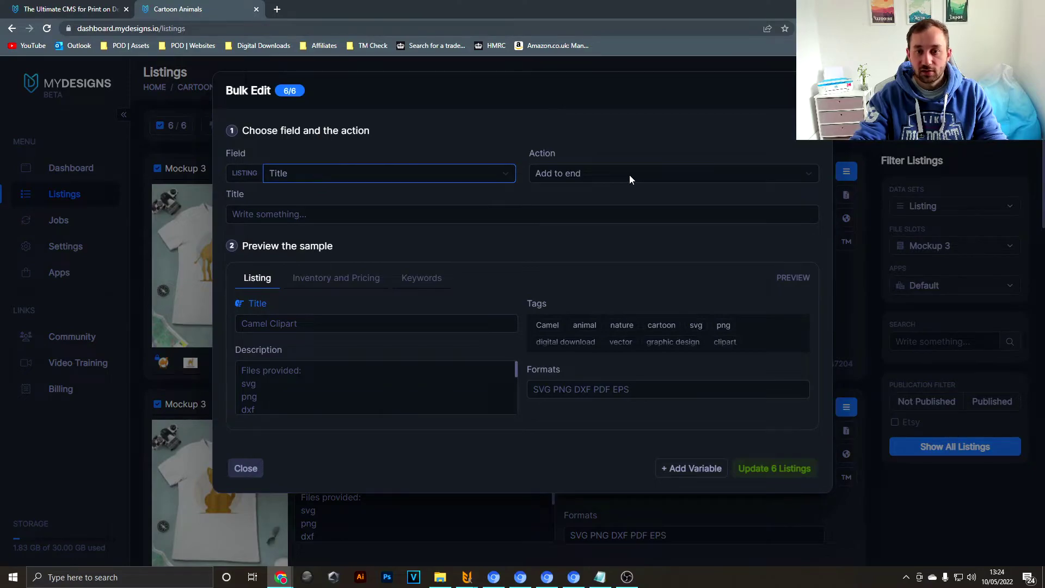
pyautogui.click(629, 179)
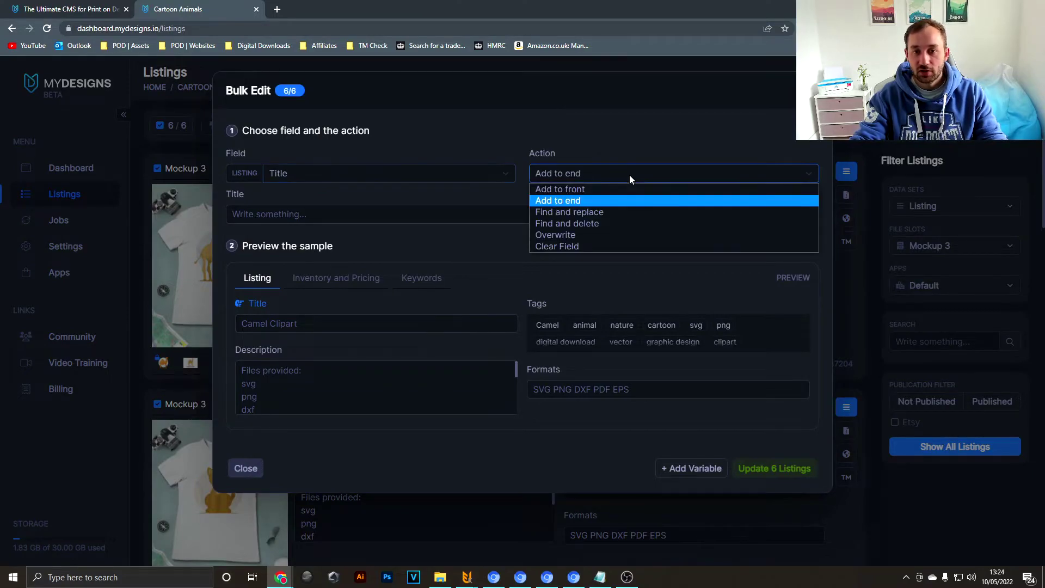
pyautogui.click(597, 199)
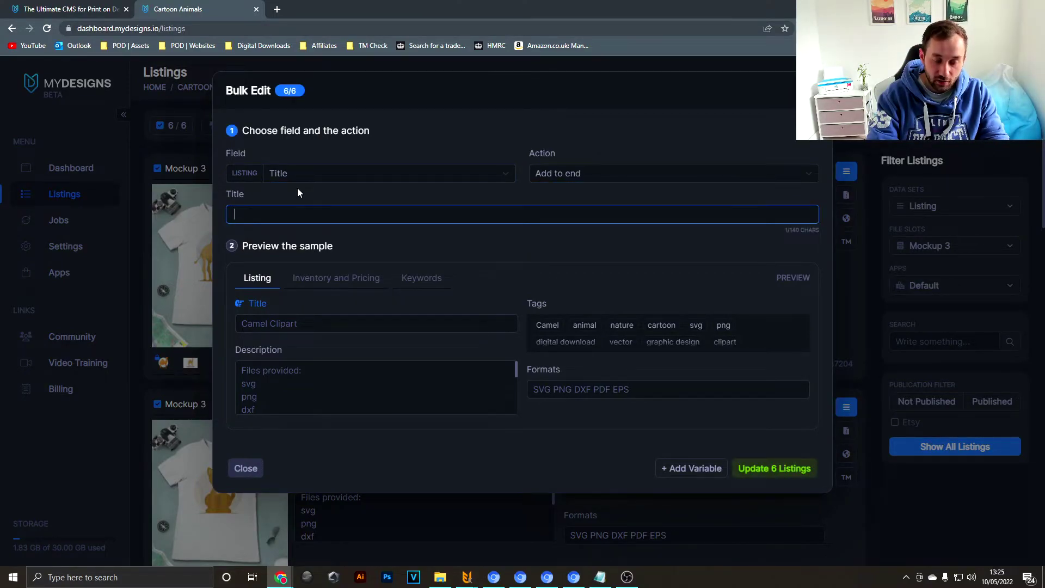
# Append "Svg Png Dxf Pdf Eps, Commercial Use Instant Download Animal Graphic" to the titles and update all 6 listings.
pyautogui.write('Svg Png Dxf Pdf Eps')
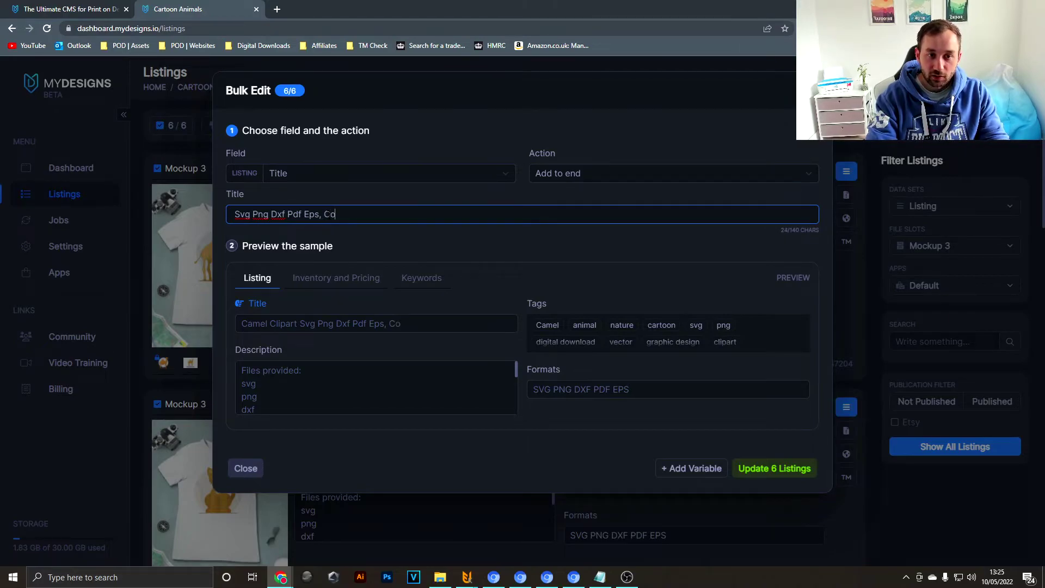
pyautogui.press('BackSpace')
pyautogui.press('BackSpace')
pyautogui.write('cial Use In')
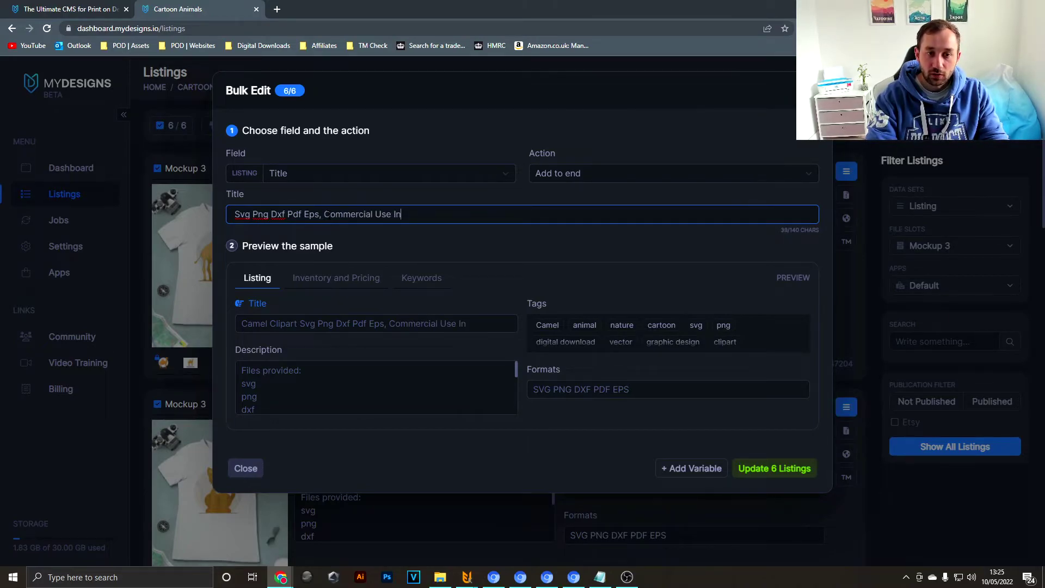
pyautogui.write('stant Download Animal Graphic')
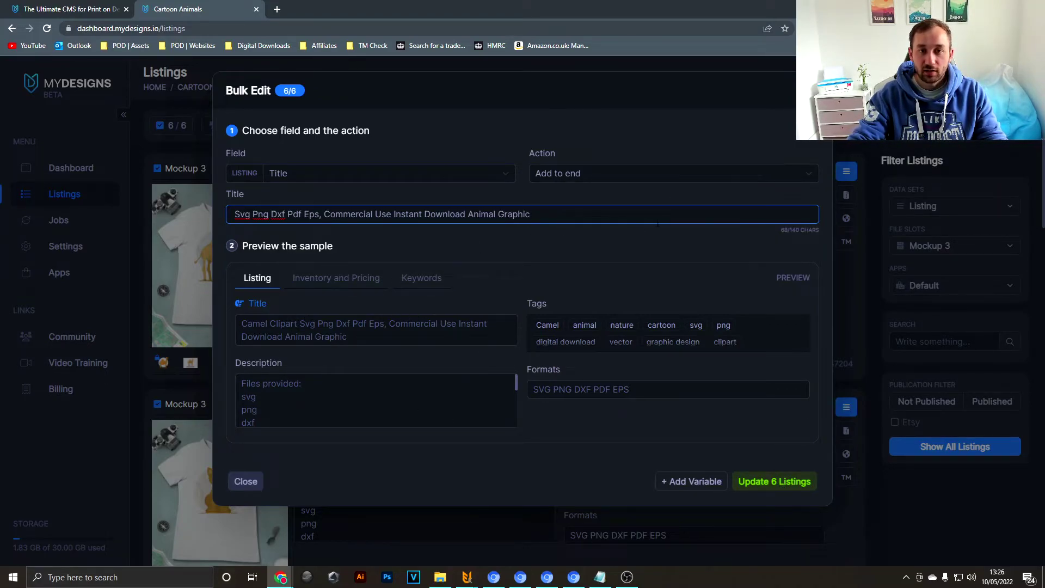
pyautogui.click(373, 337)
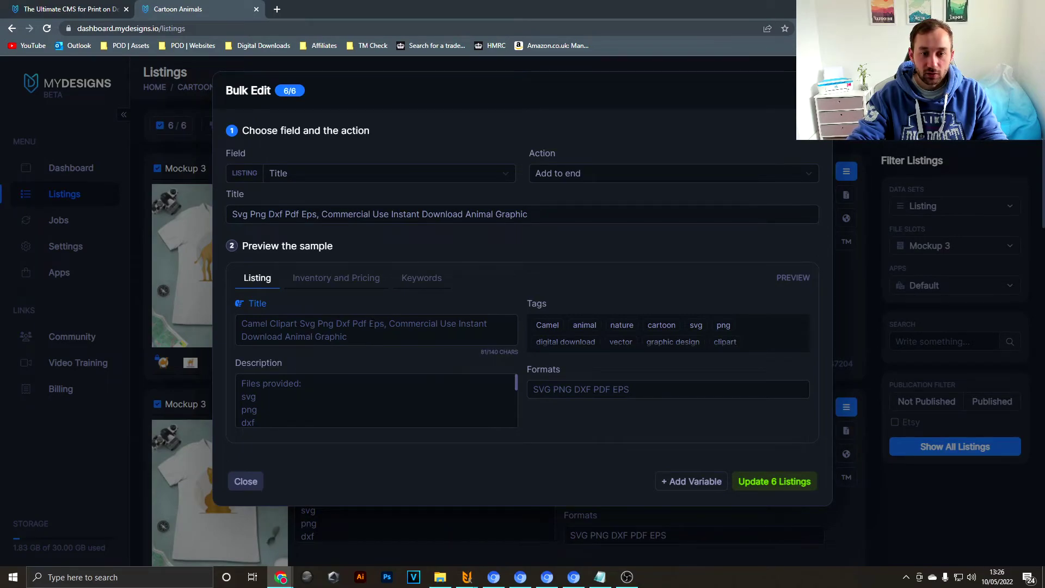
pyautogui.click(774, 482)
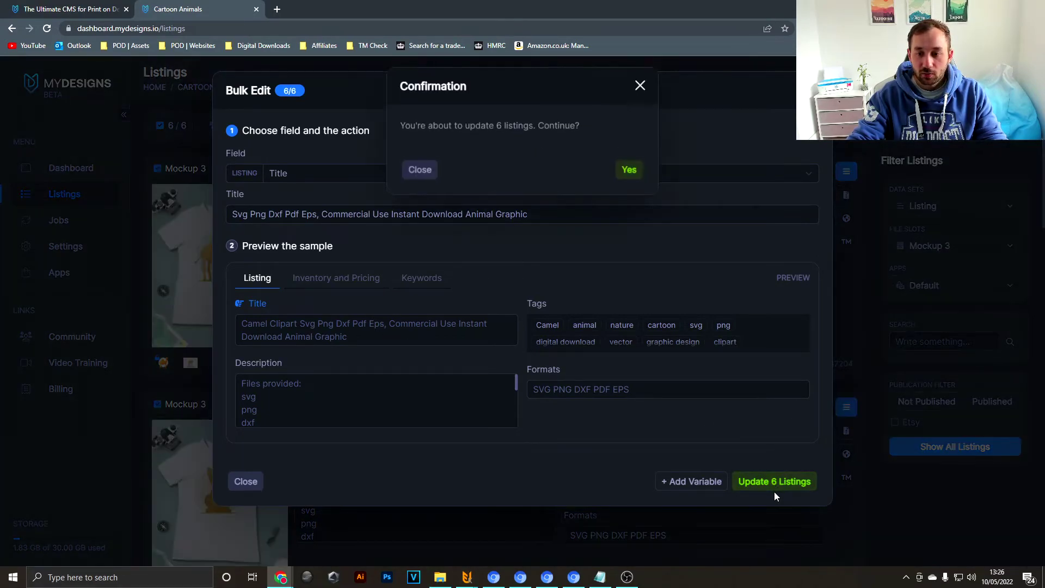
pyautogui.click(629, 174)
pyautogui.scroll(-5, 833, 403)
pyautogui.scroll(5, 903, 435)
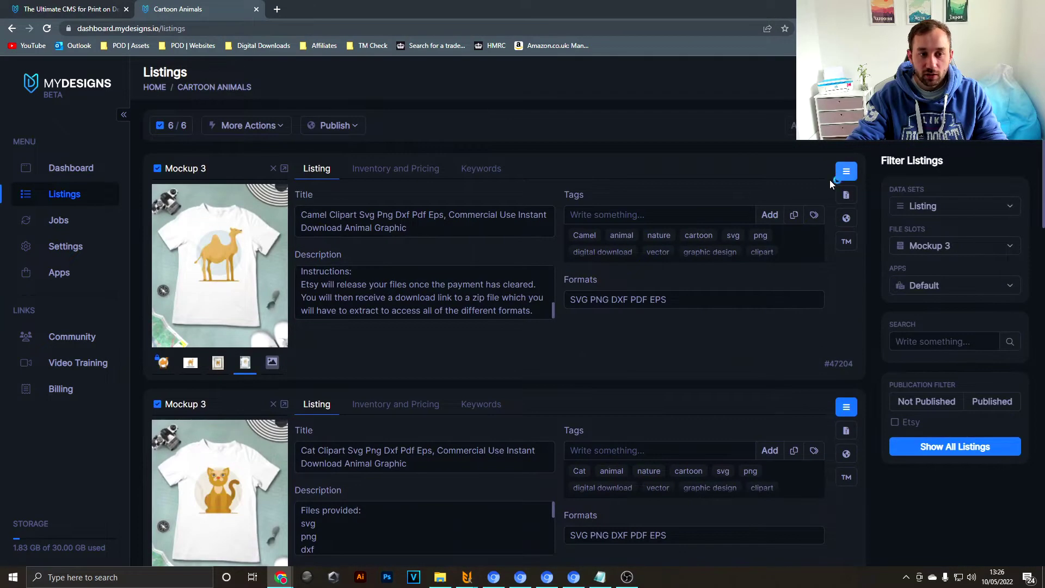
# Start a Digital publish to Etsy and open the Etsy sign-in for connecting a shop account.
pyautogui.click(333, 126)
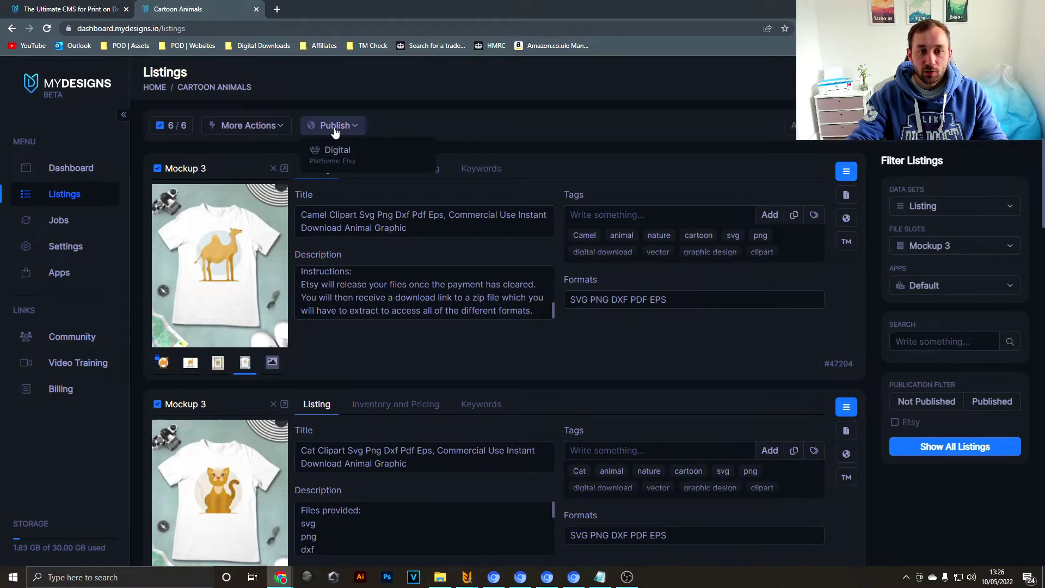
pyautogui.click(362, 157)
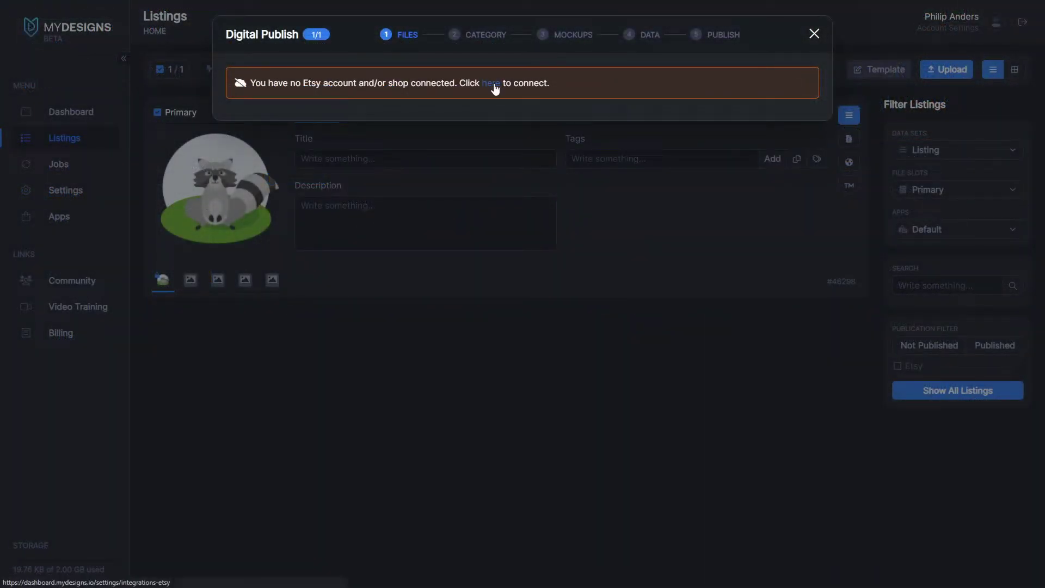
pyautogui.click(491, 83)
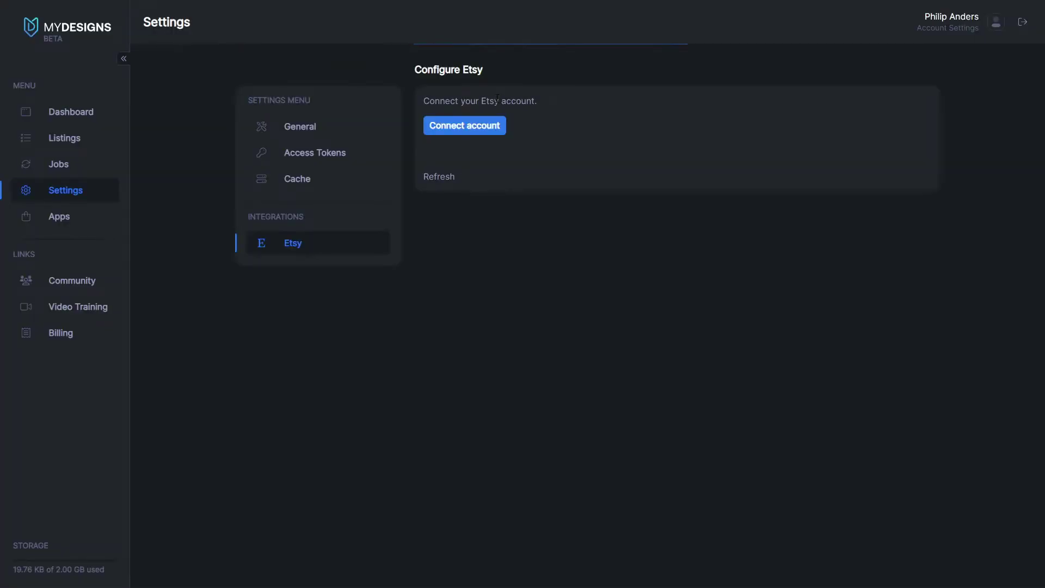
pyautogui.click(483, 131)
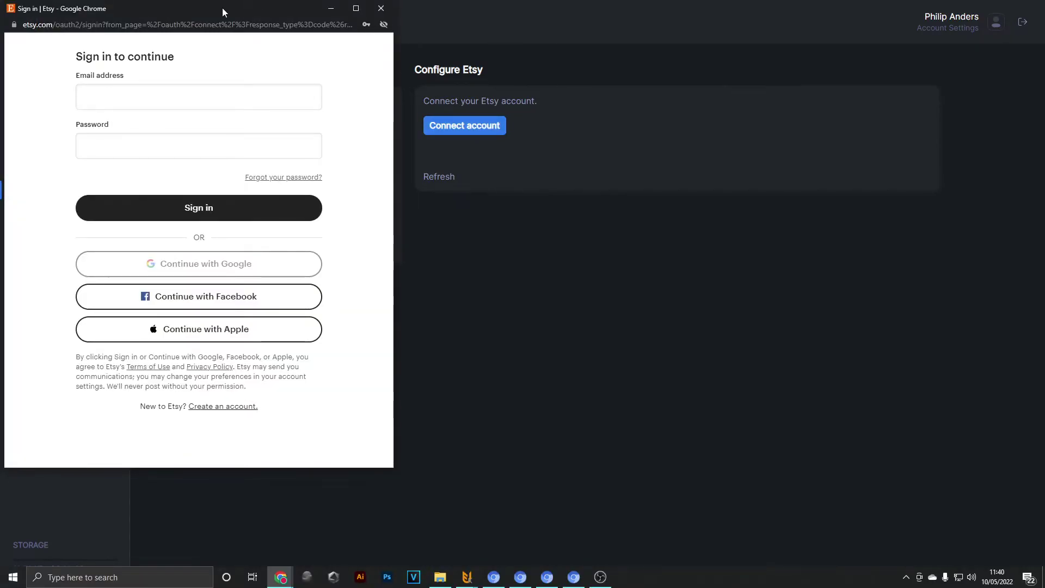
pyautogui.moveTo(222, 7); pyautogui.dragTo(474, 31)
# Sign in to Etsy with the account e-mail and password and grant MyDesigns access to the account.
pyautogui.click(565, 254)
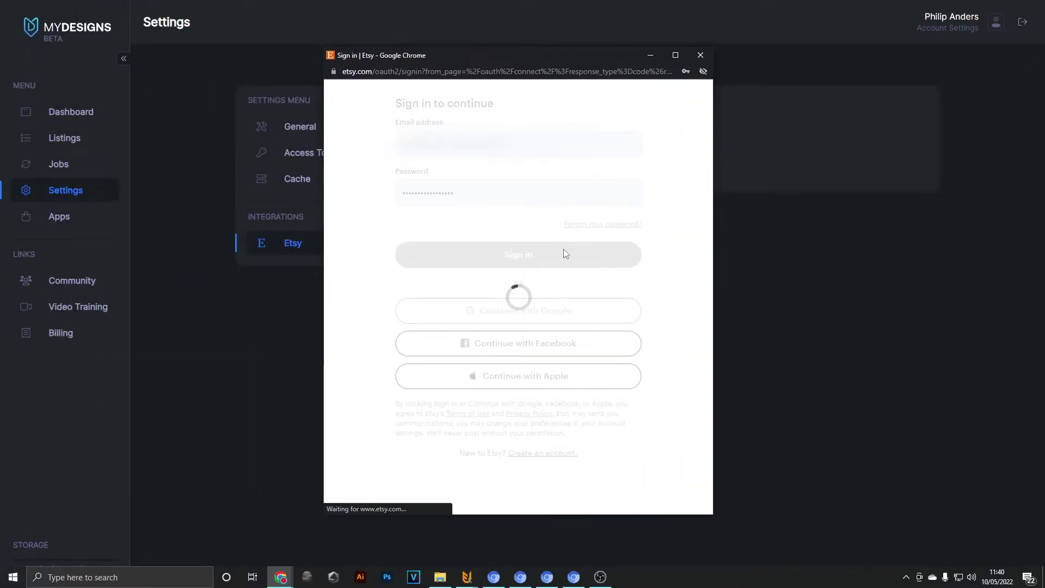
pyautogui.scroll(-4, 529, 313)
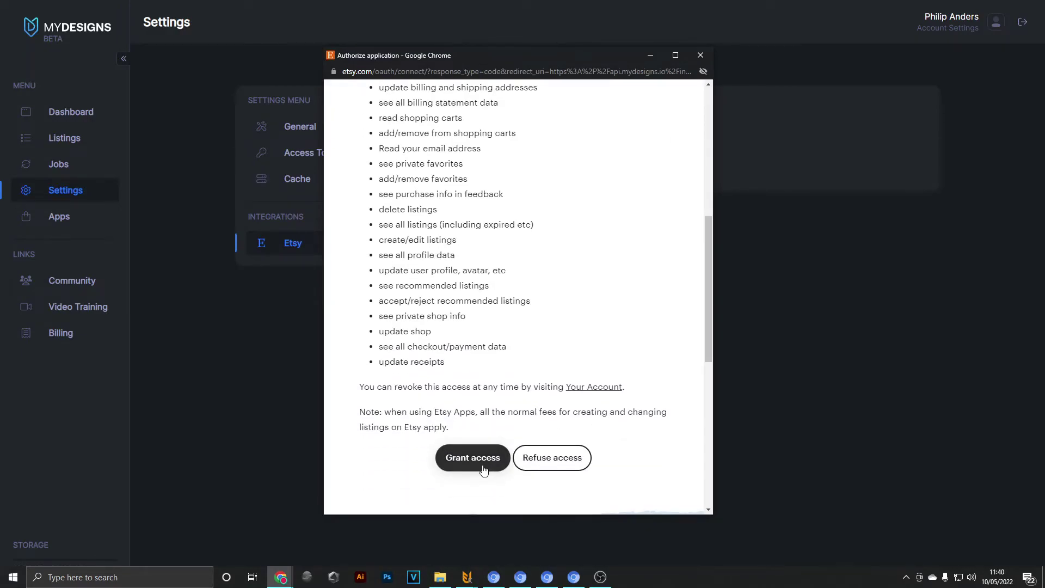
pyautogui.scroll(-2, 475, 354)
pyautogui.click(475, 350)
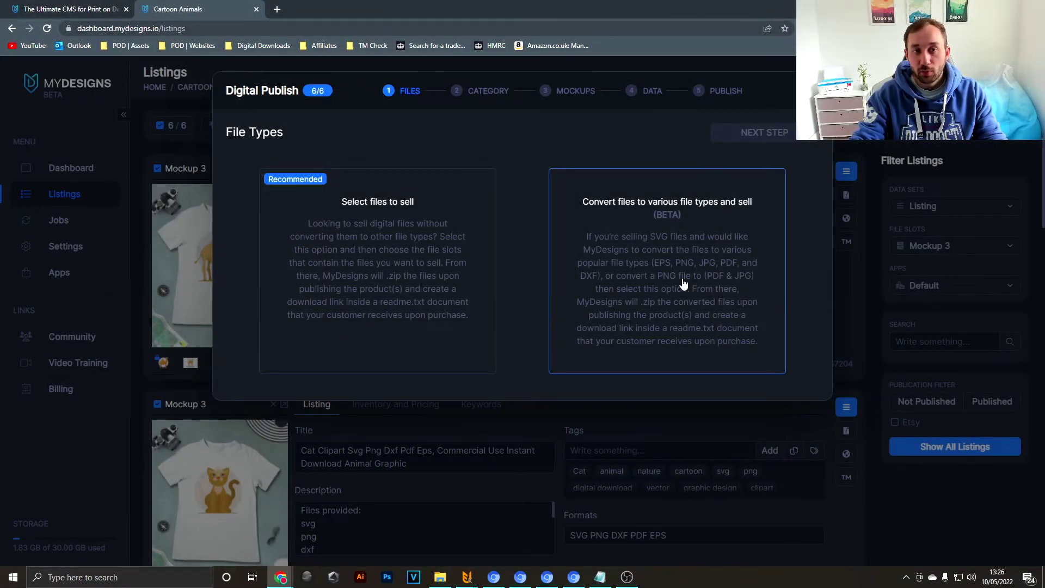
# Start a Digital publish of the selected listings, converting the Primary slot files to PNG, SVG, DXF, EPS and PDF, and continue to the category selection.
pyautogui.press('Escape')
pyautogui.click(335, 125)
pyautogui.click(349, 149)
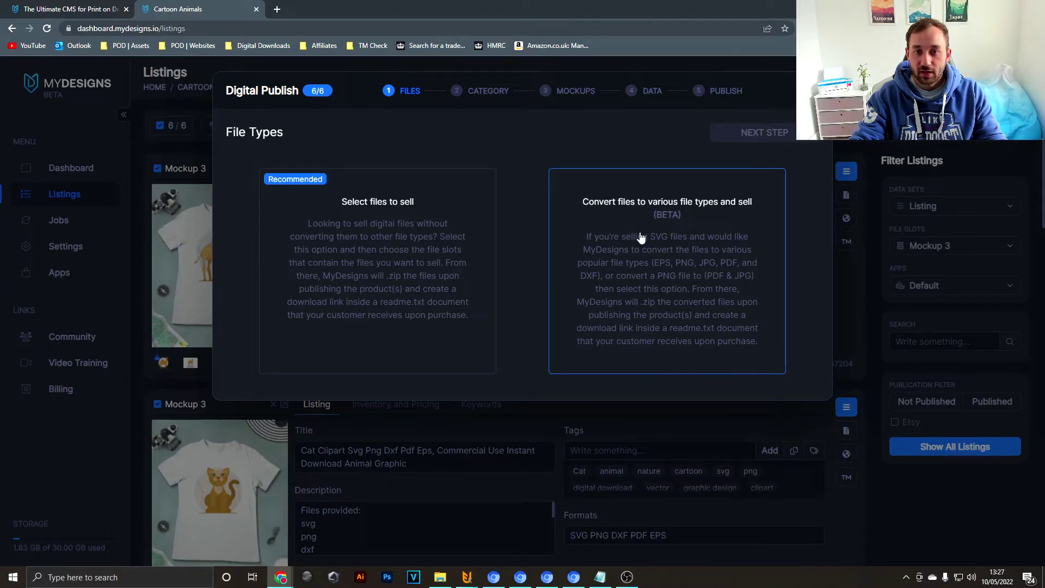
pyautogui.click(641, 238)
pyautogui.click(493, 320)
pyautogui.click(492, 320)
pyautogui.click(308, 322)
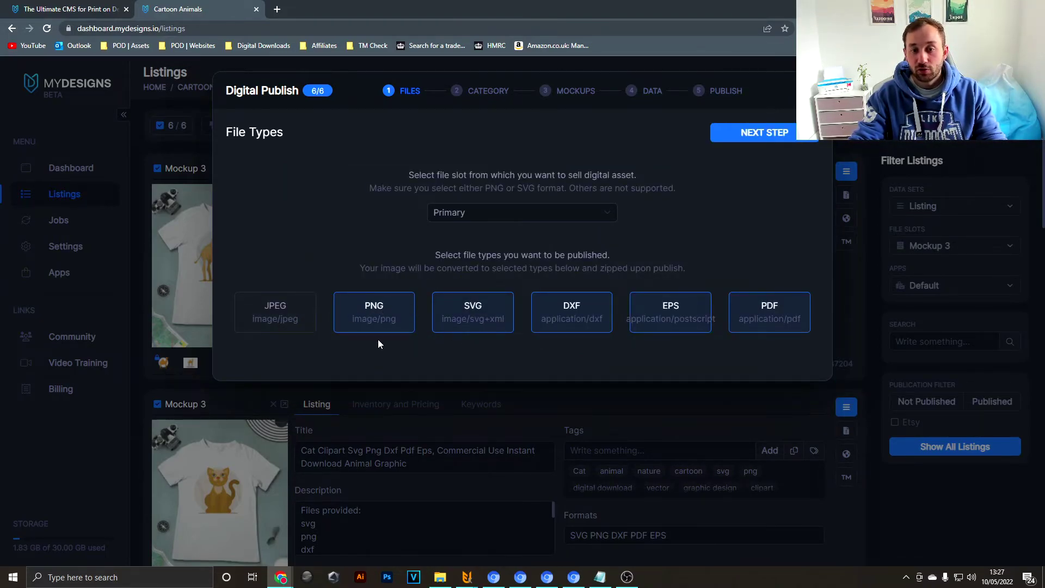
pyautogui.click(775, 136)
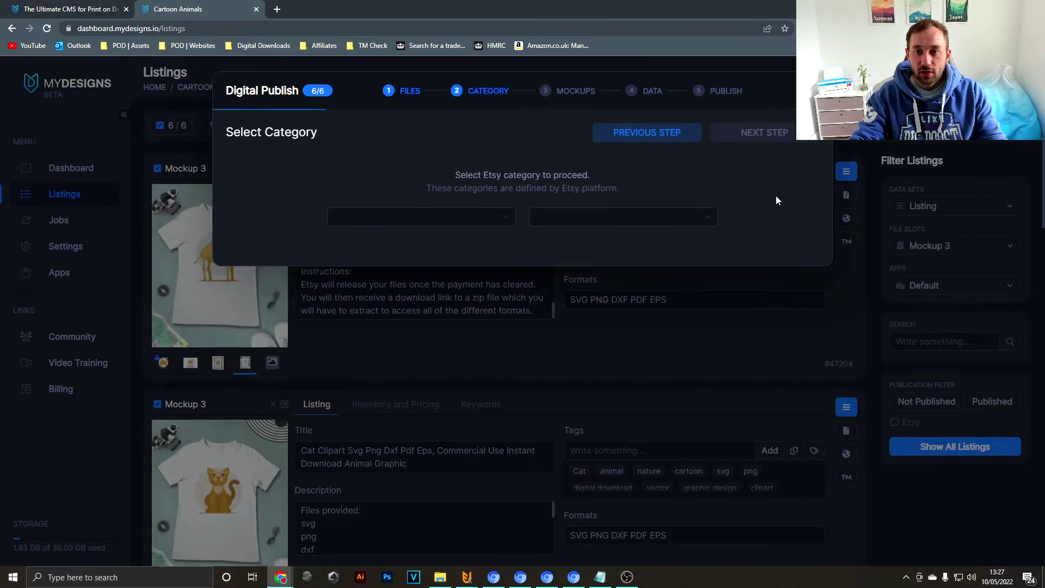
# Set the Etsy category to Art & Collectibles with the subcategory Drawing & Illustration and continue to the mockup selection.
pyautogui.click(492, 220)
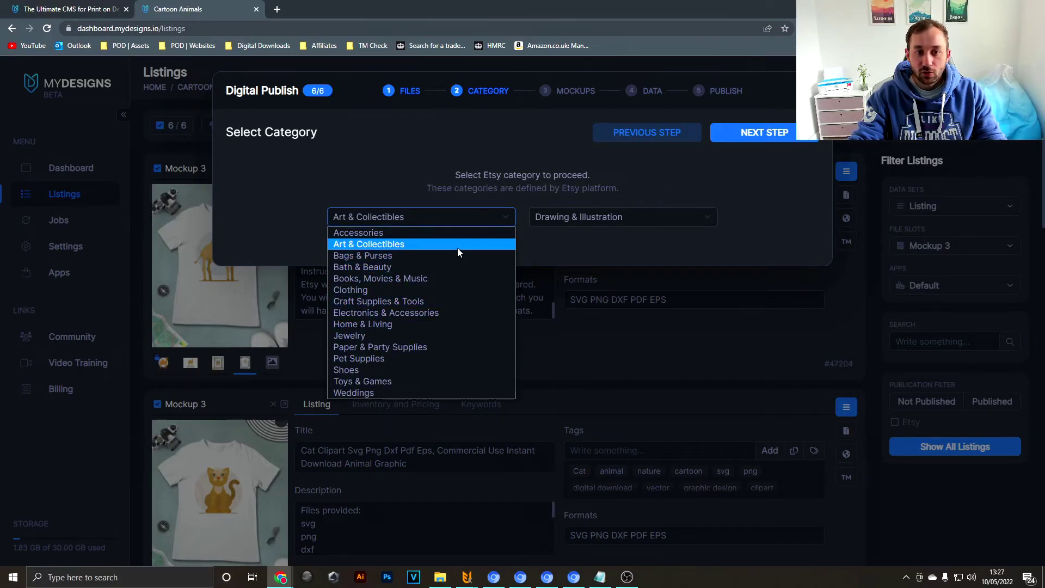
pyautogui.click(389, 175)
pyautogui.click(561, 216)
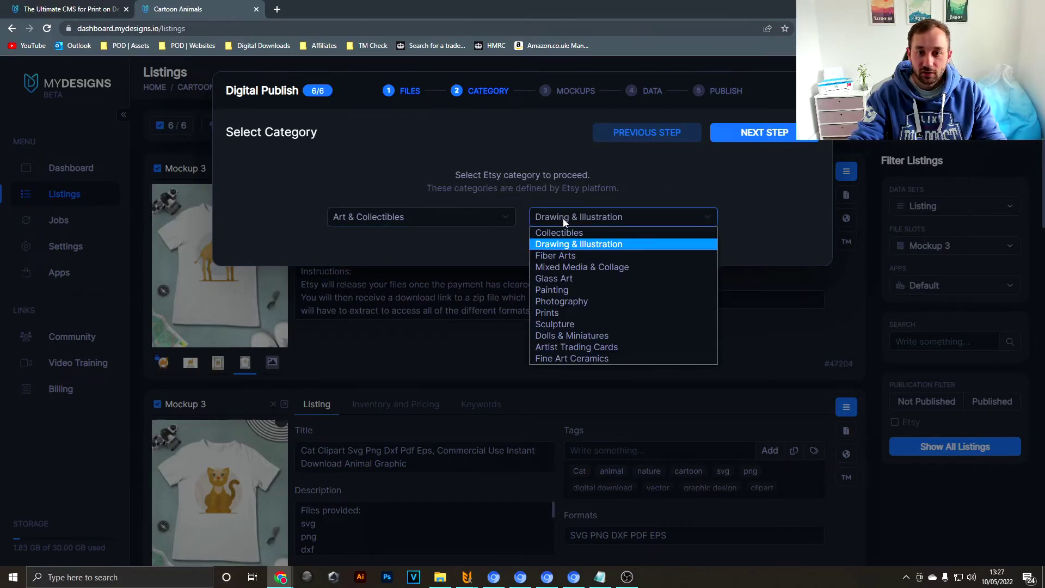
pyautogui.click(783, 133)
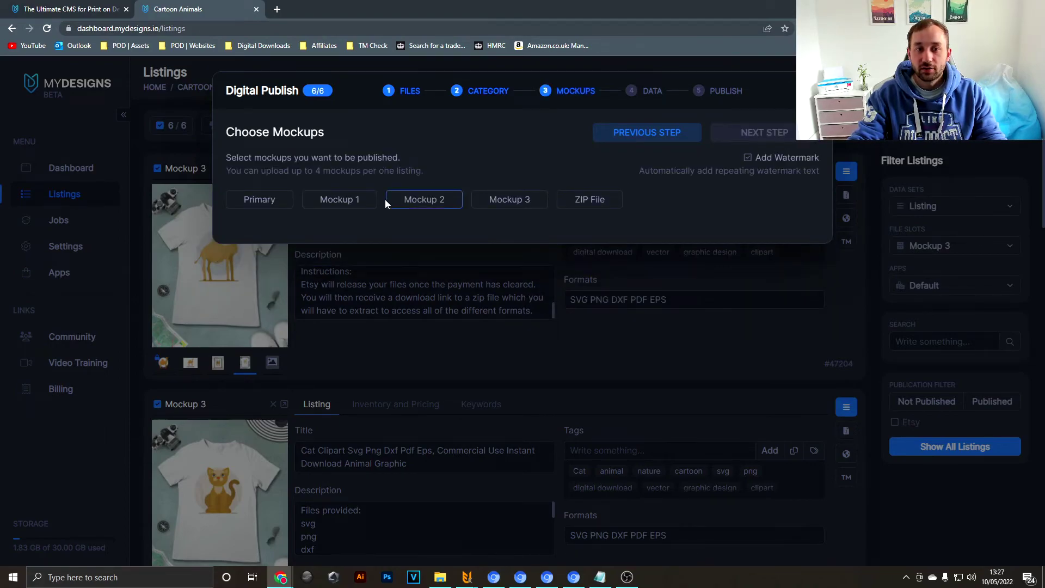
# Include Mockup 1, Mockup 2 and Mockup 3 in the publish, compare each as the primary image, and make Mockup 1 primary.
pyautogui.click(348, 202)
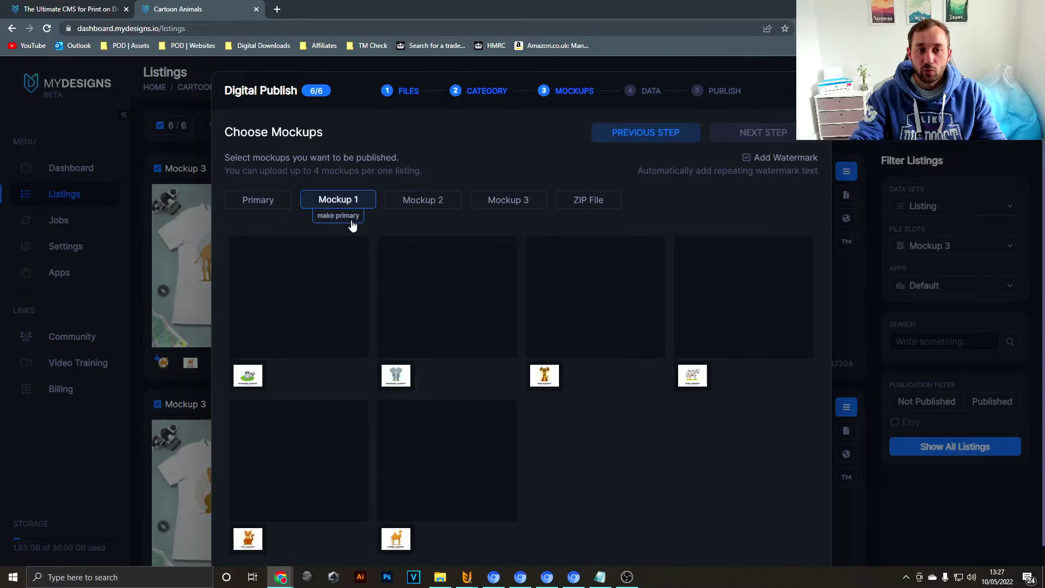
pyautogui.click(443, 207)
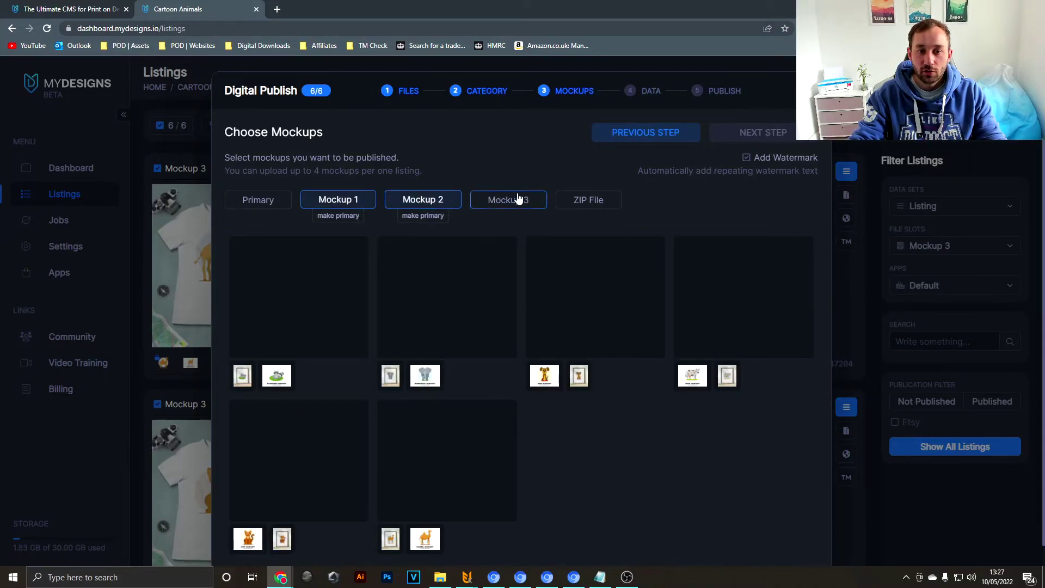
pyautogui.click(517, 200)
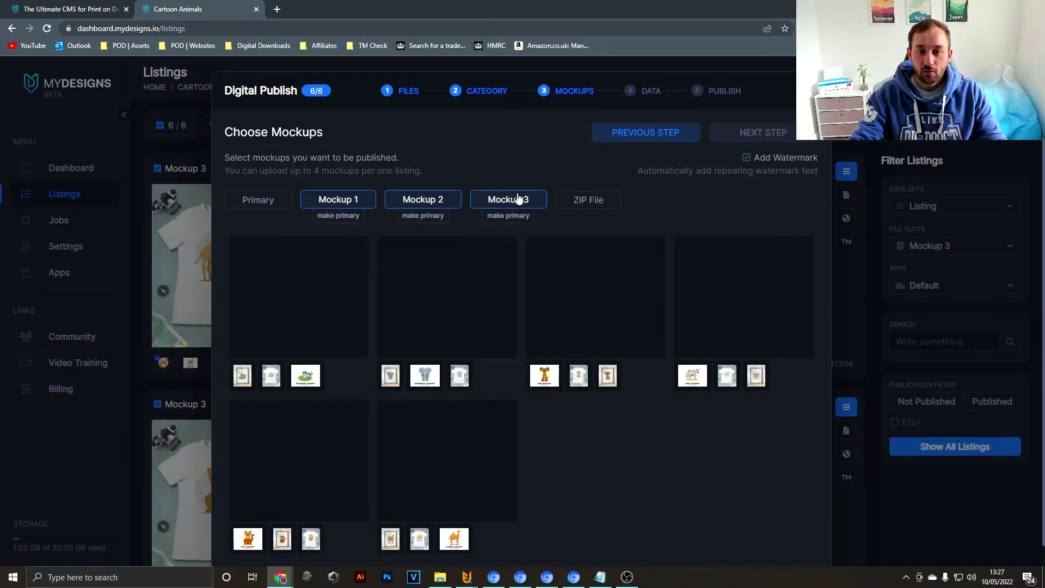
pyautogui.click(338, 217)
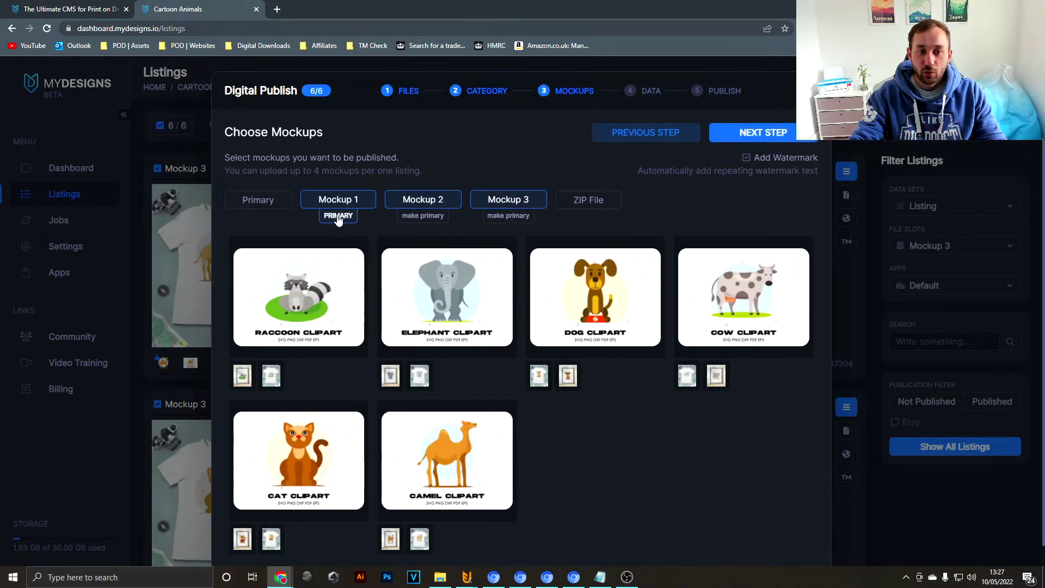
pyautogui.click(433, 216)
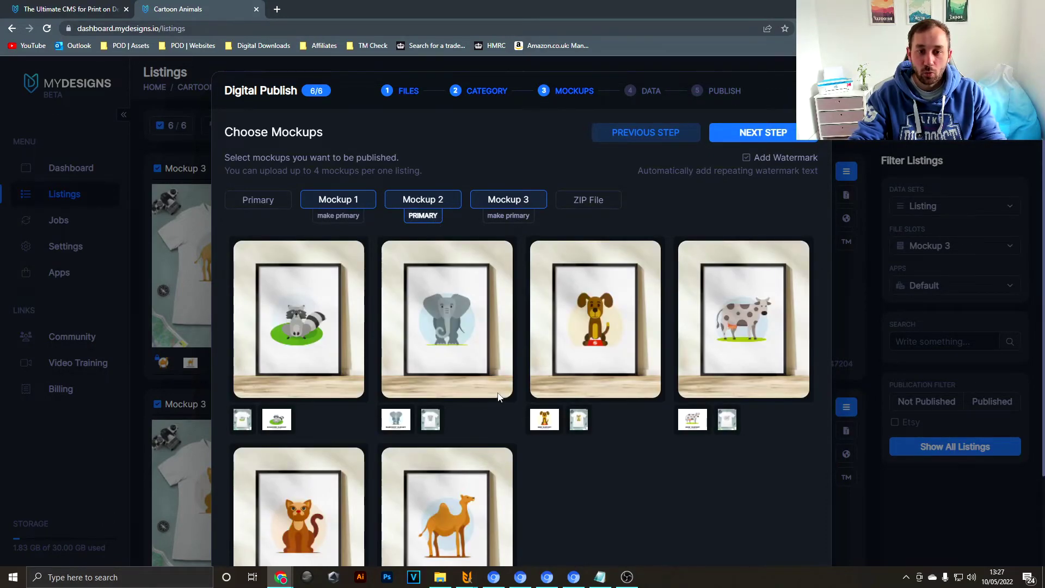
pyautogui.click(509, 216)
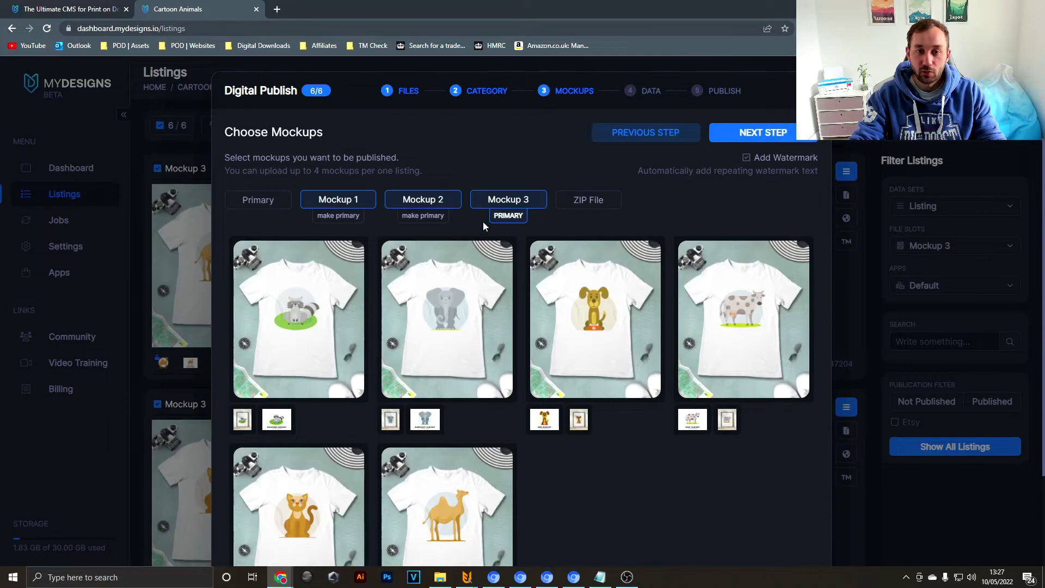
pyautogui.click(338, 216)
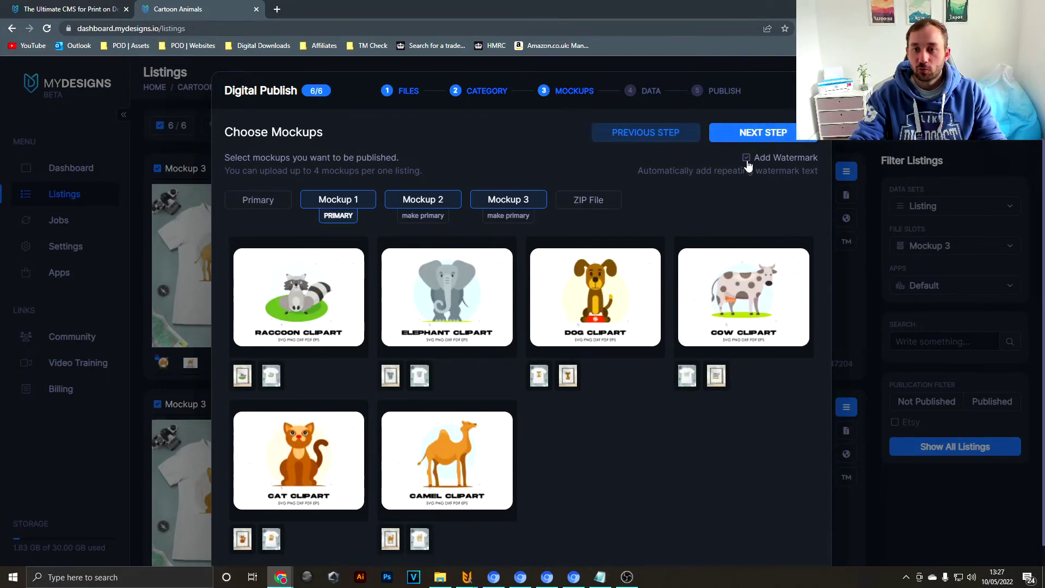
# Enable the repeating watermark on the mockups with the text "watermark".
pyautogui.click(747, 159)
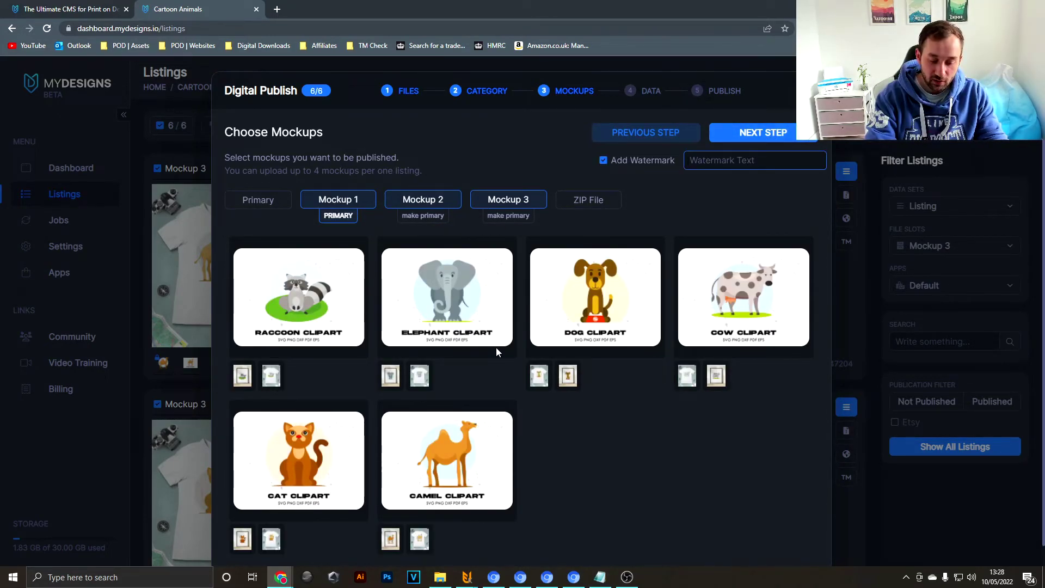
pyautogui.write('watermark')
pyautogui.click(714, 205)
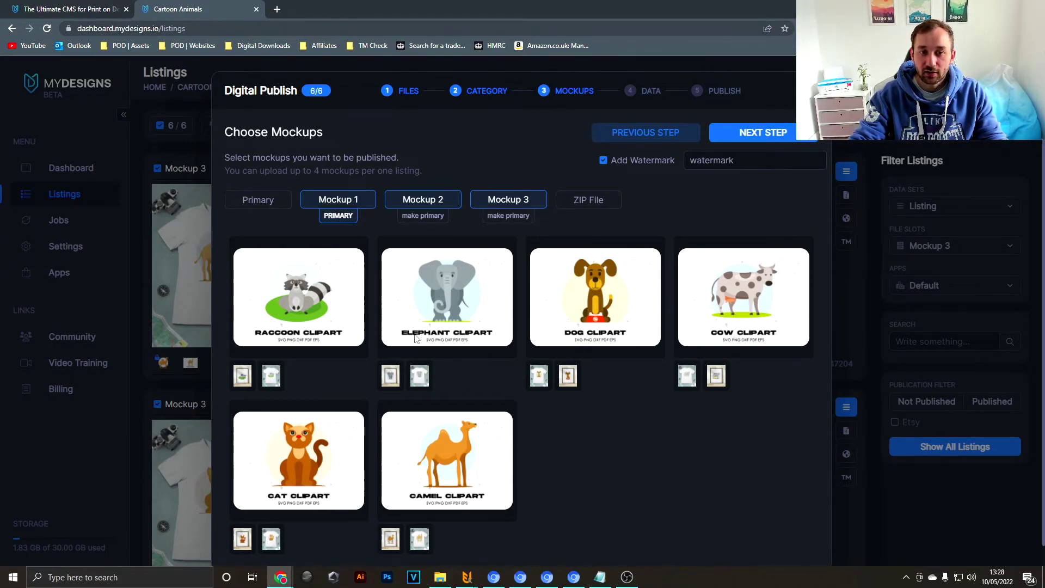
pyautogui.moveTo(753, 166); pyautogui.dragTo(630, 173)
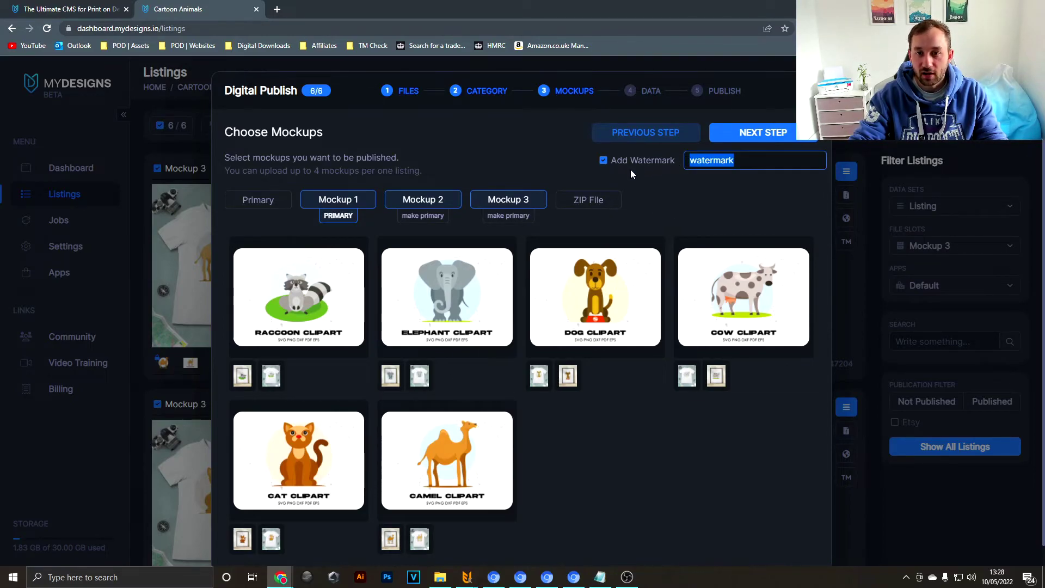
# Accept the default data field mapping, continue to the preview and publish the six listings to Etsy as drafts.
pyautogui.click(716, 128)
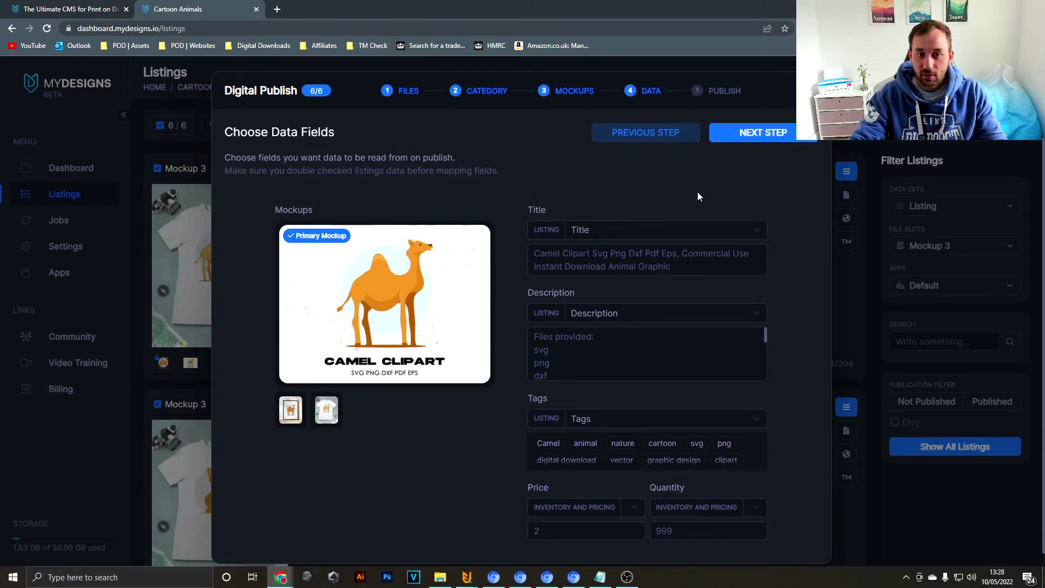
pyautogui.click(762, 134)
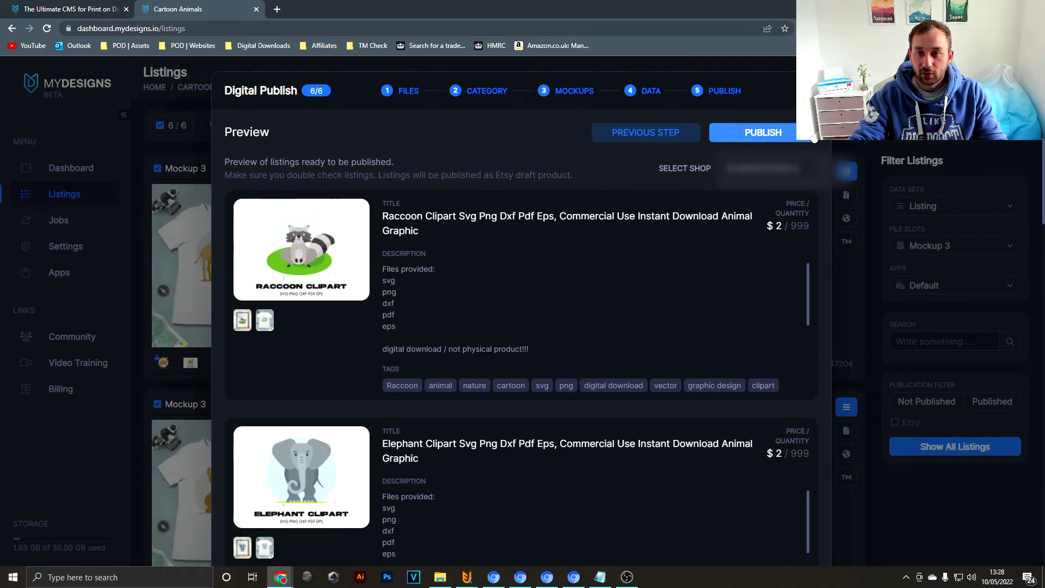
pyautogui.click(778, 133)
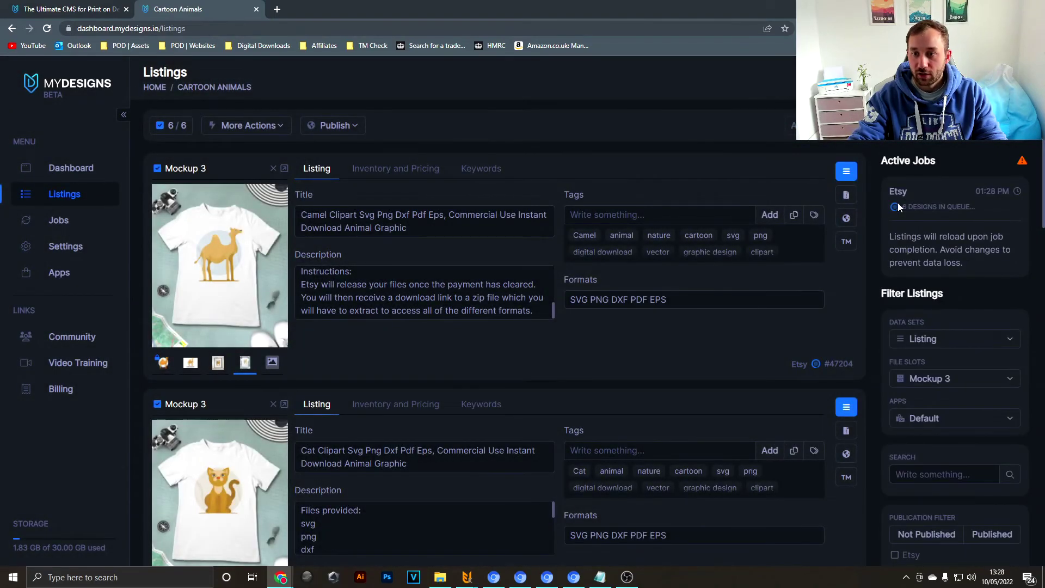